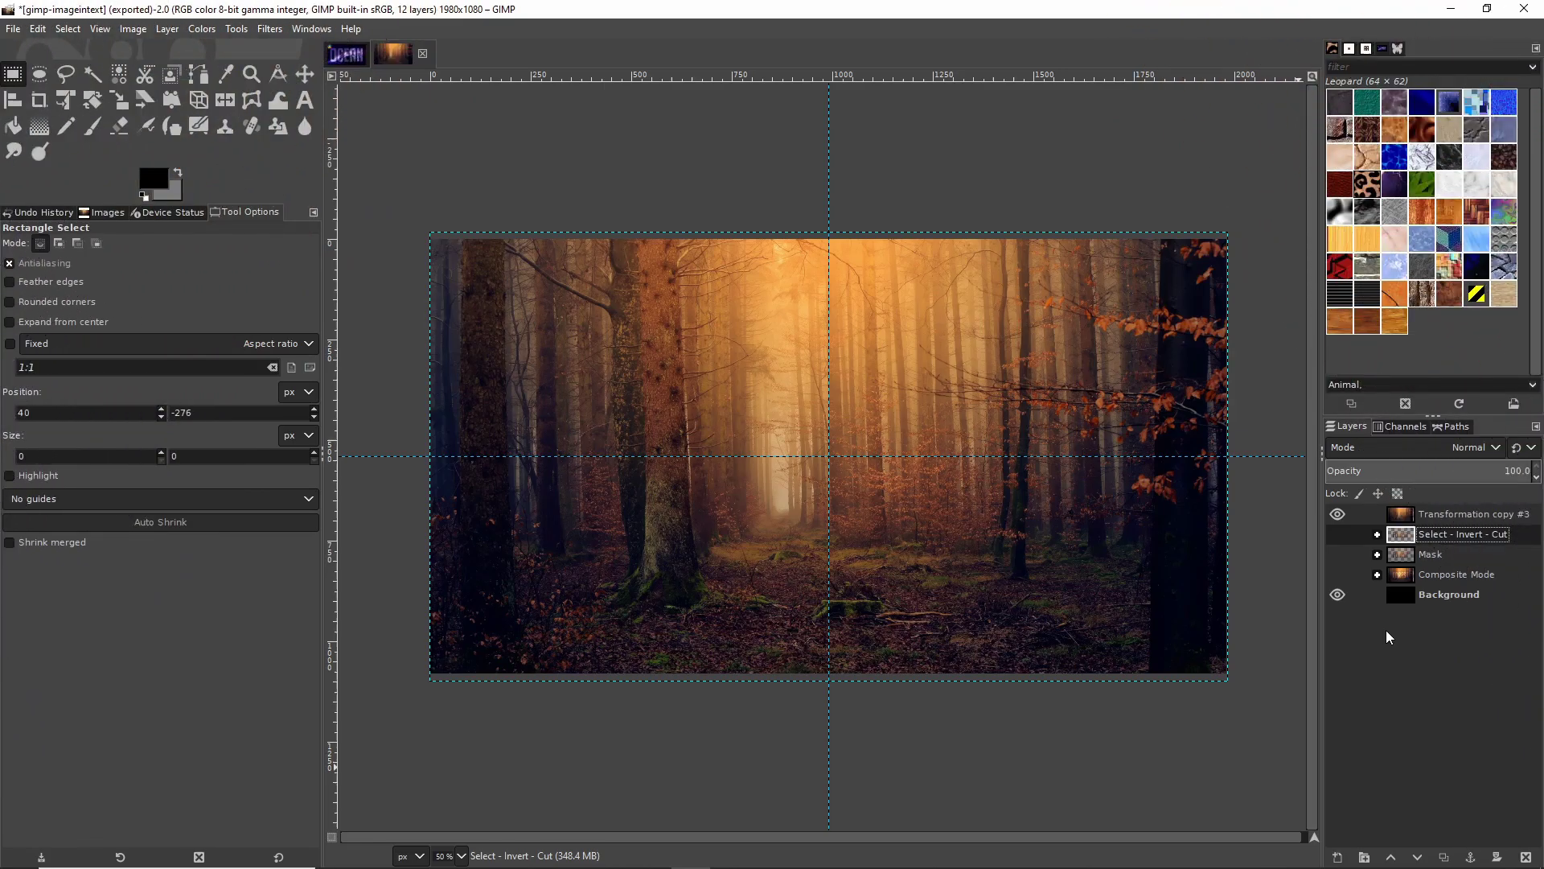
- Copy Transformation copy #3 and paste it as new layer Transformation copy #4
{"action": "left_click", "coordinate": [1337, 515]}
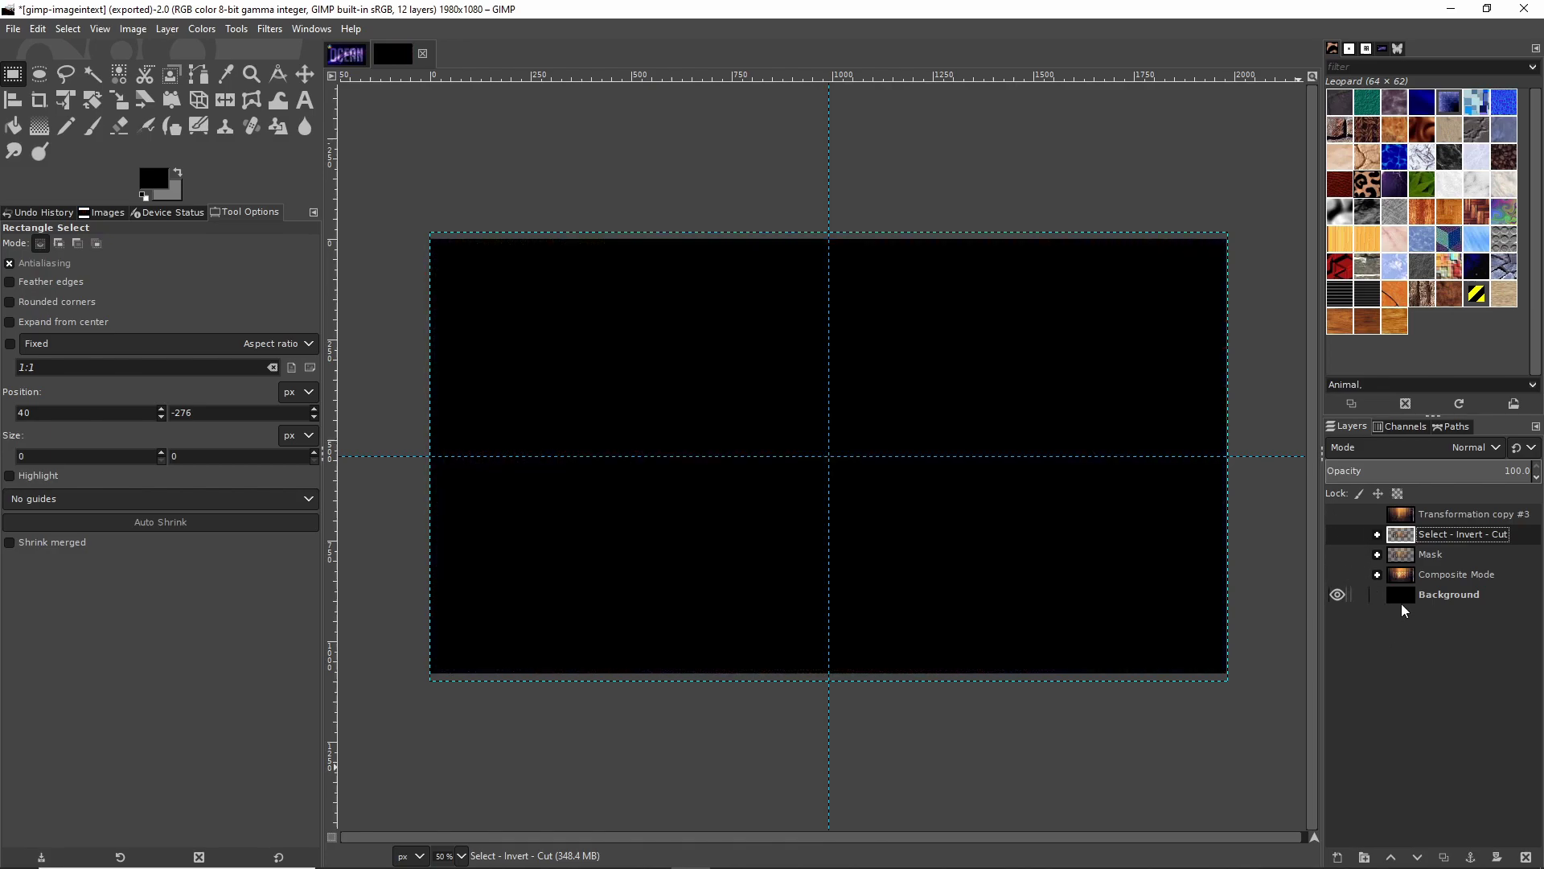
{"action": "left_click", "coordinate": [1344, 515]}
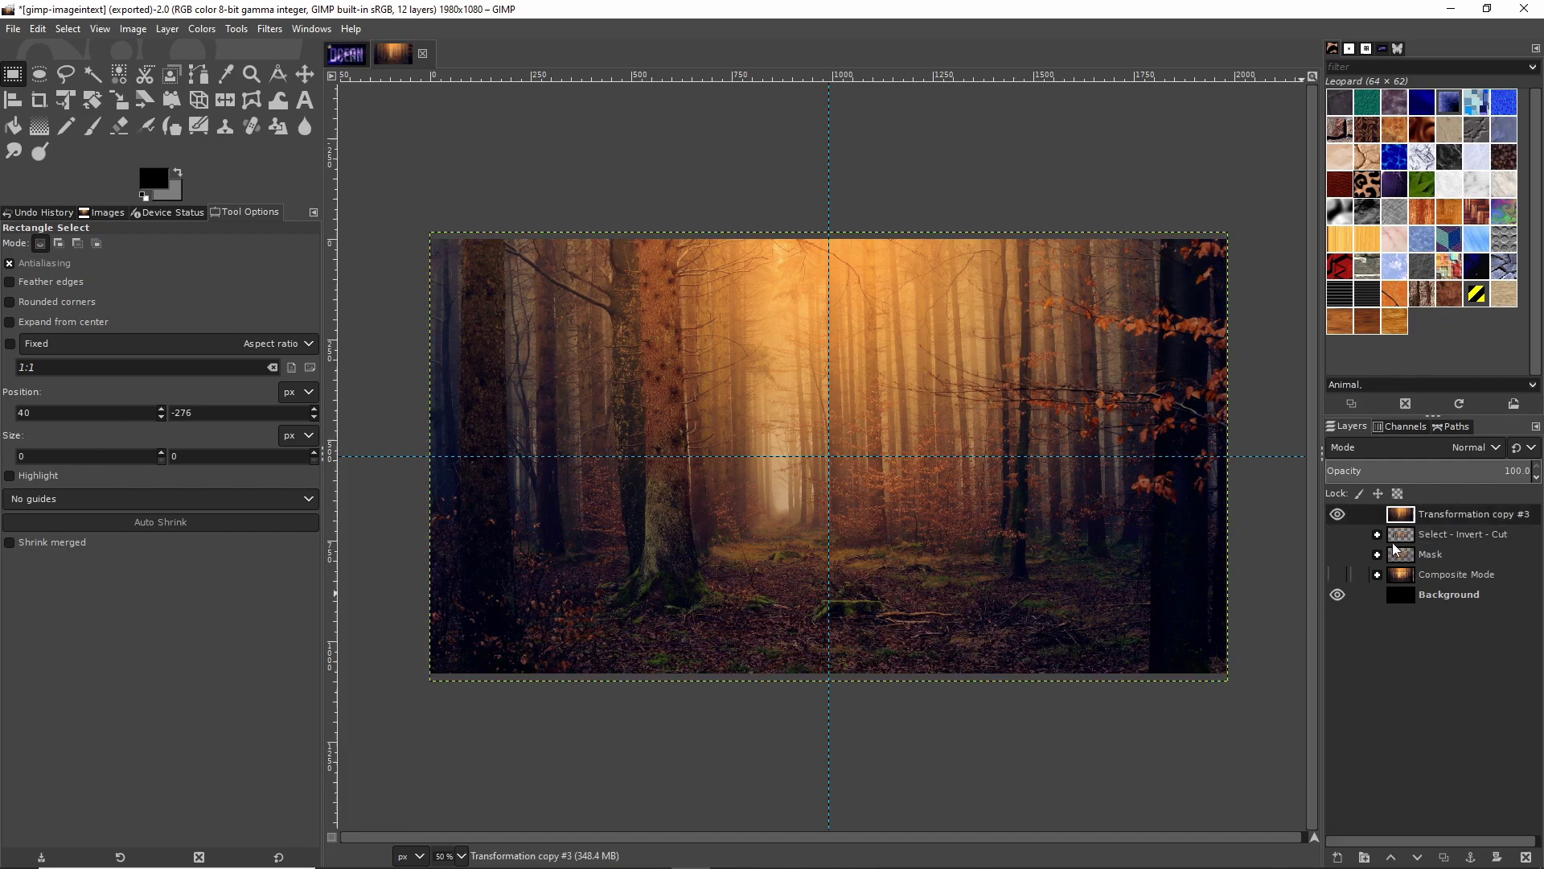
{"action": "left_click", "coordinate": [1456, 514]}
{"action": "key", "text": "ctrl+c"}
{"action": "key", "text": "ctrl+v"}
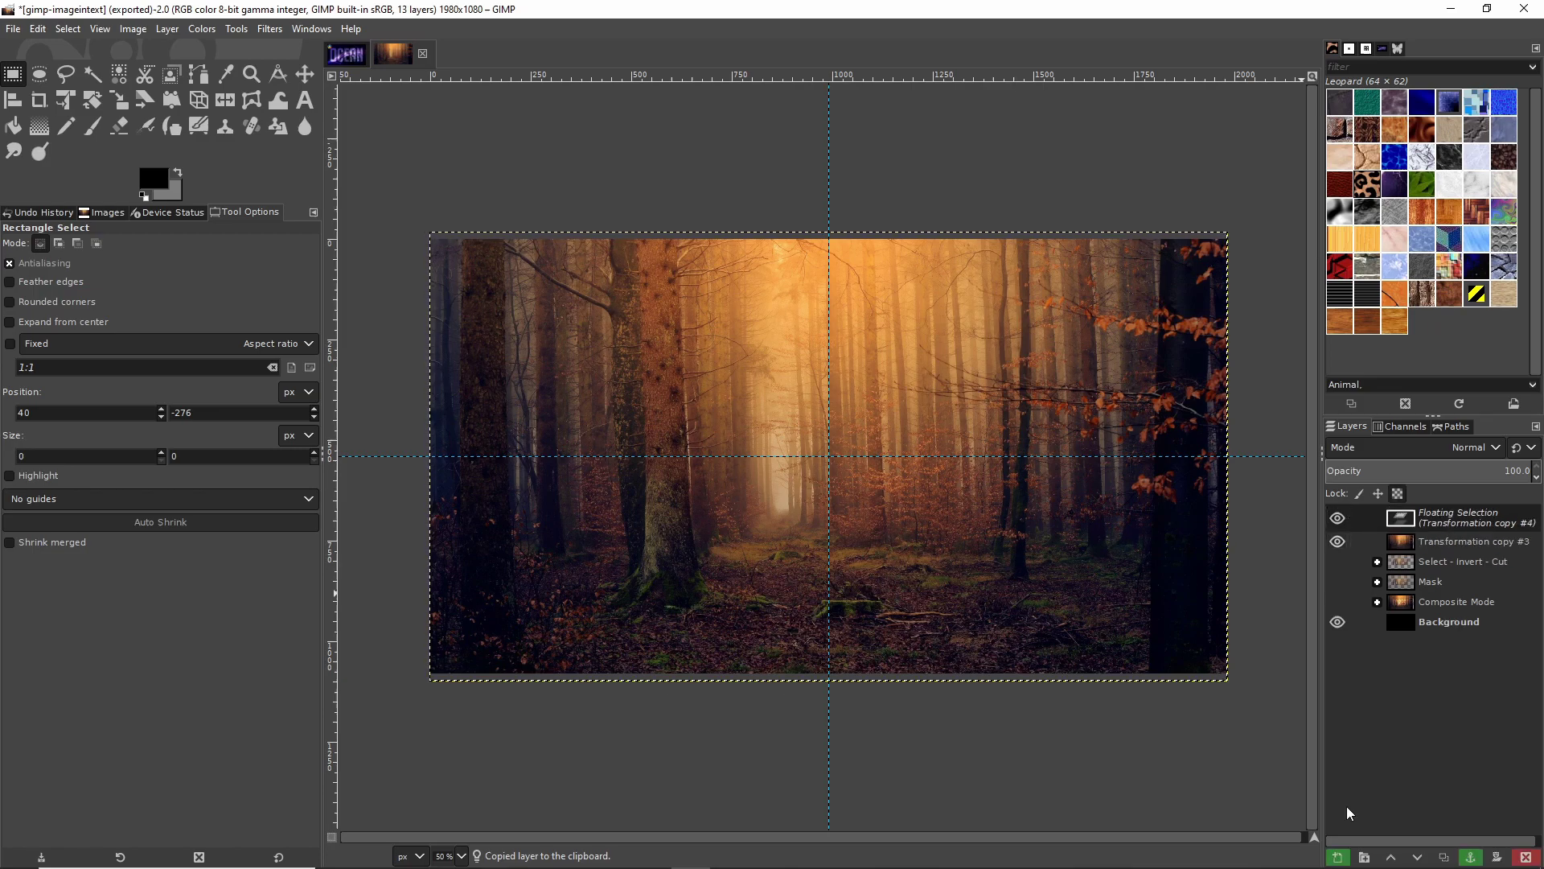
{"action": "left_click", "coordinate": [1337, 856]}
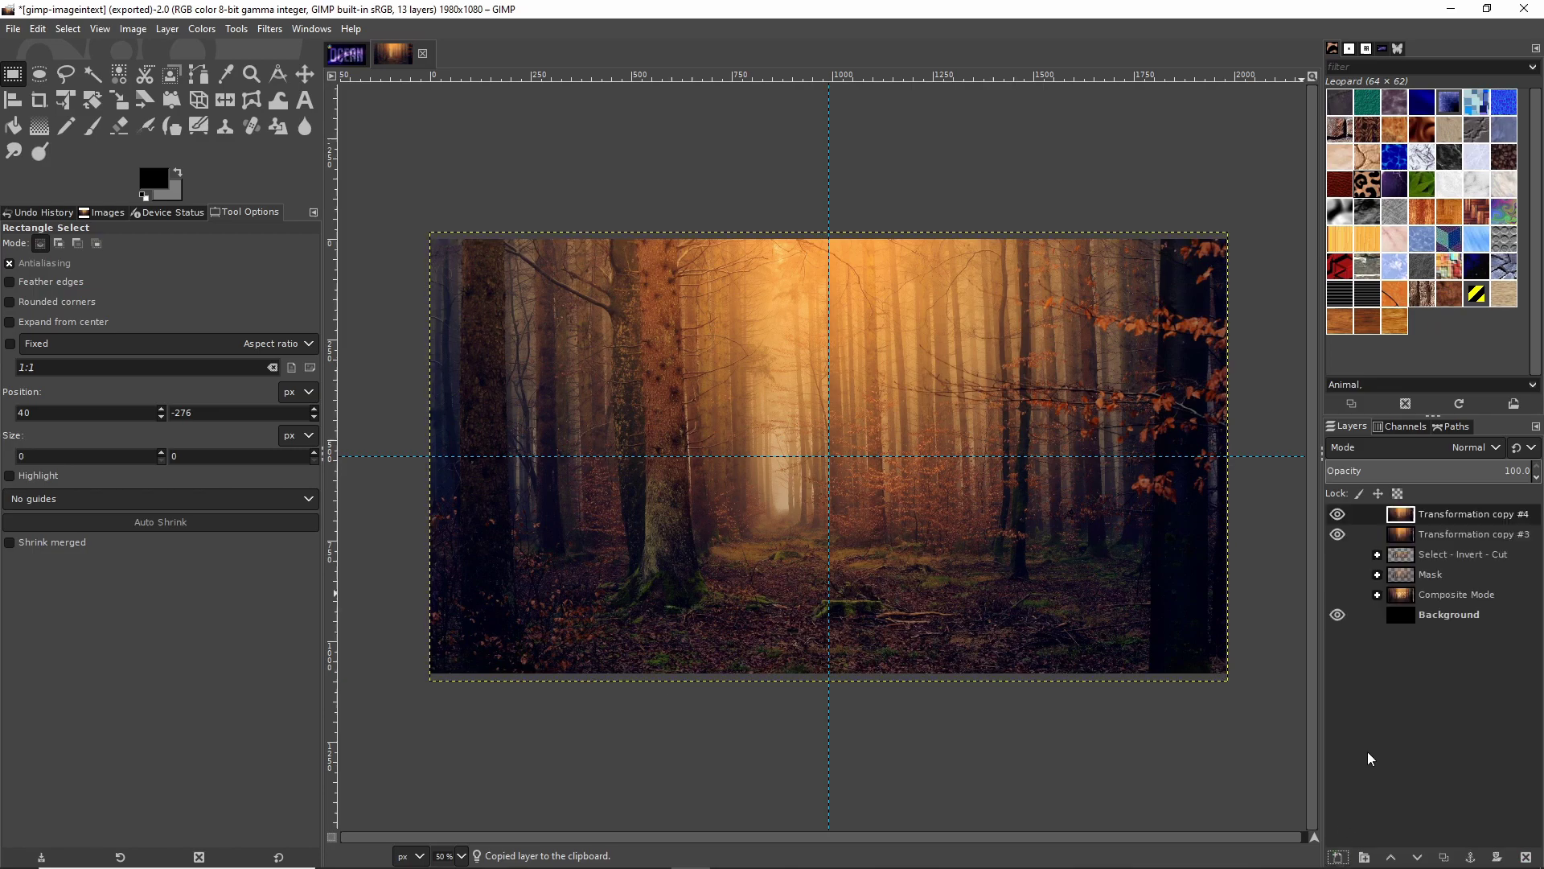
- Paste a second copy as Transformation copy #5 and hide copies #4 and #3
{"action": "key", "text": "ctrl+v"}
{"action": "left_click", "coordinate": [1338, 856]}
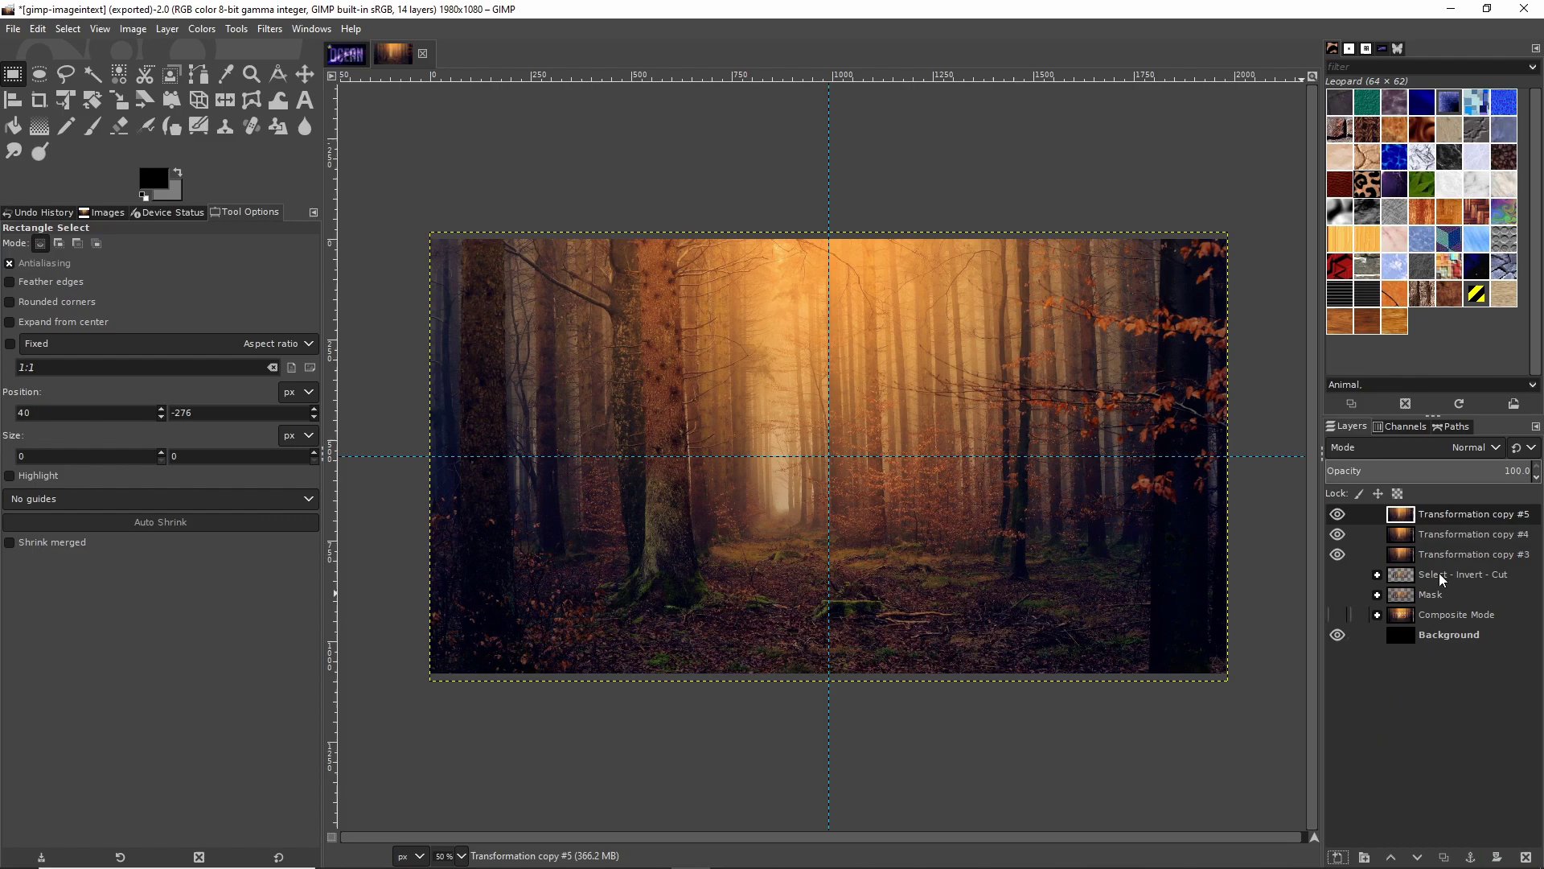
{"action": "left_click_drag", "start_coordinate": [1338, 534], "coordinate": [1337, 554]}
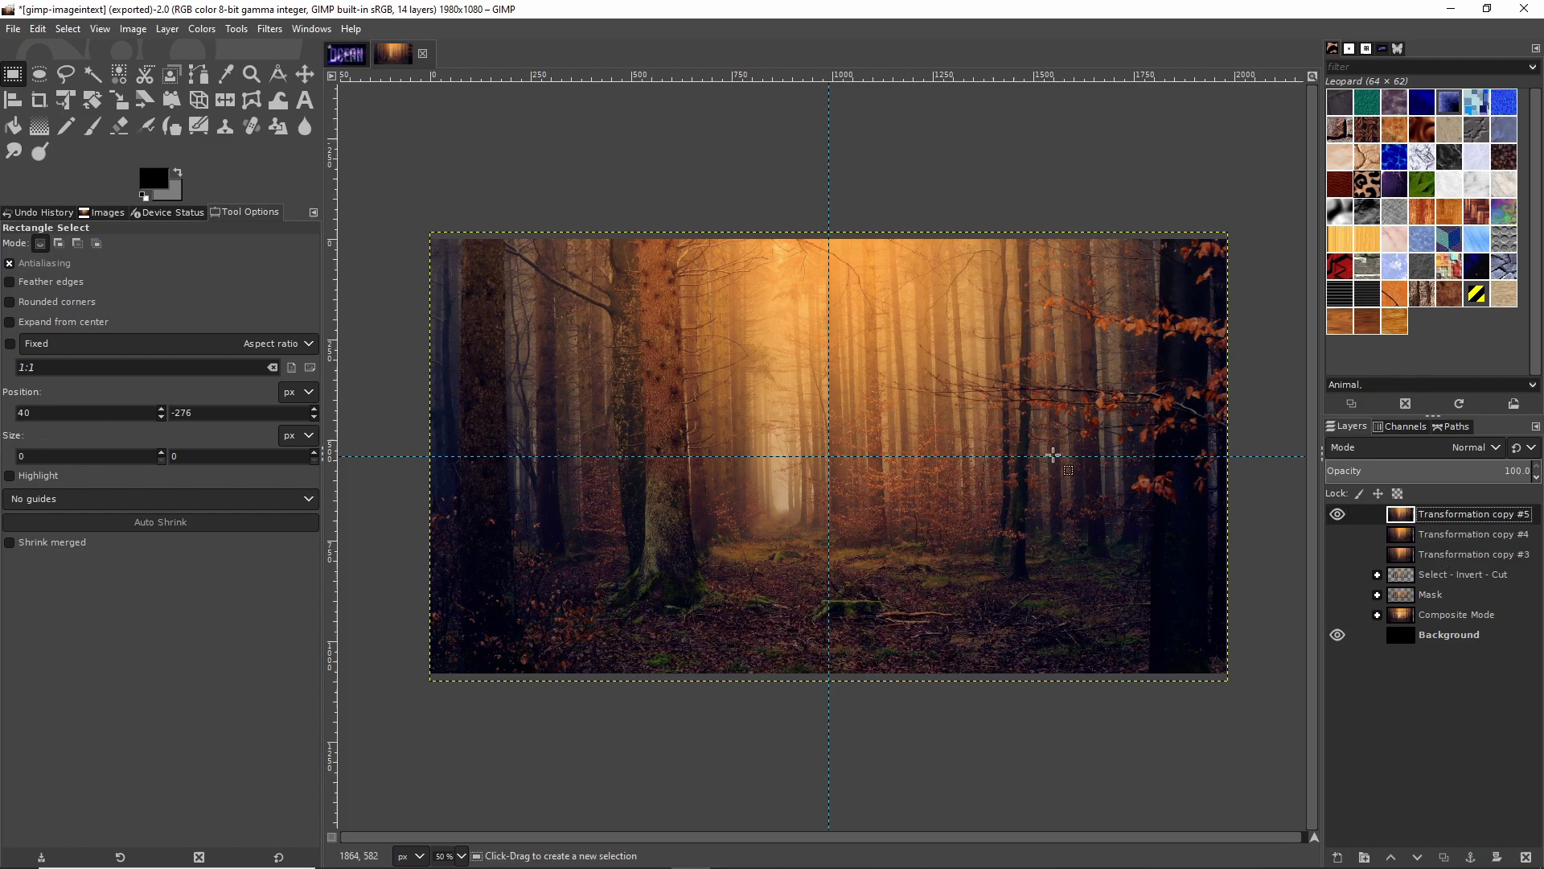
- Start a text box on the forest photo with font size 600 px
{"action": "left_click", "coordinate": [304, 101]}
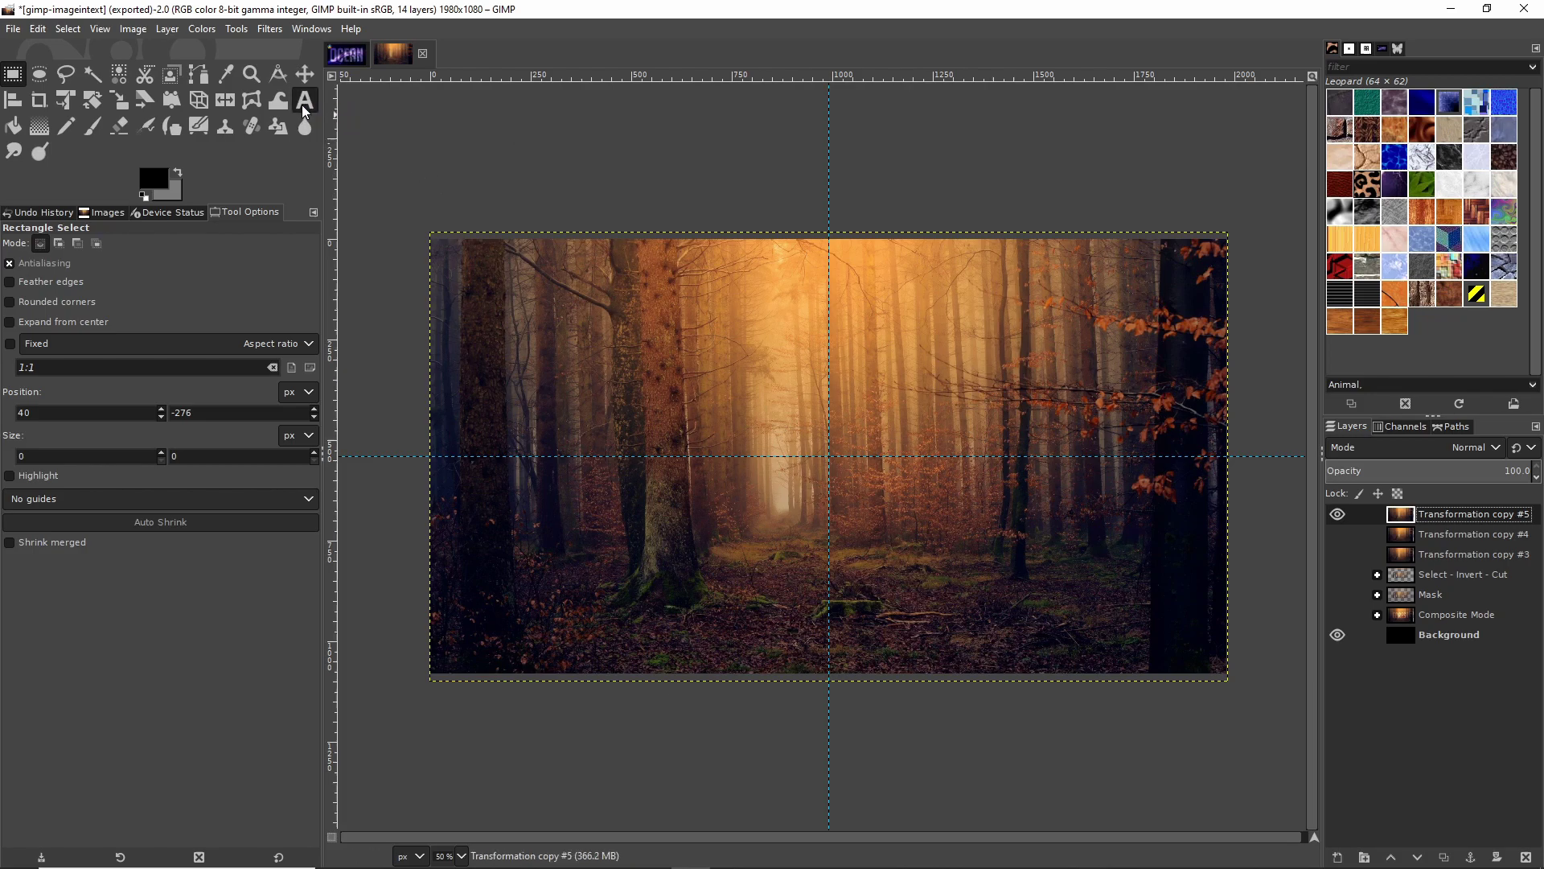
{"action": "left_click", "coordinate": [766, 415]}
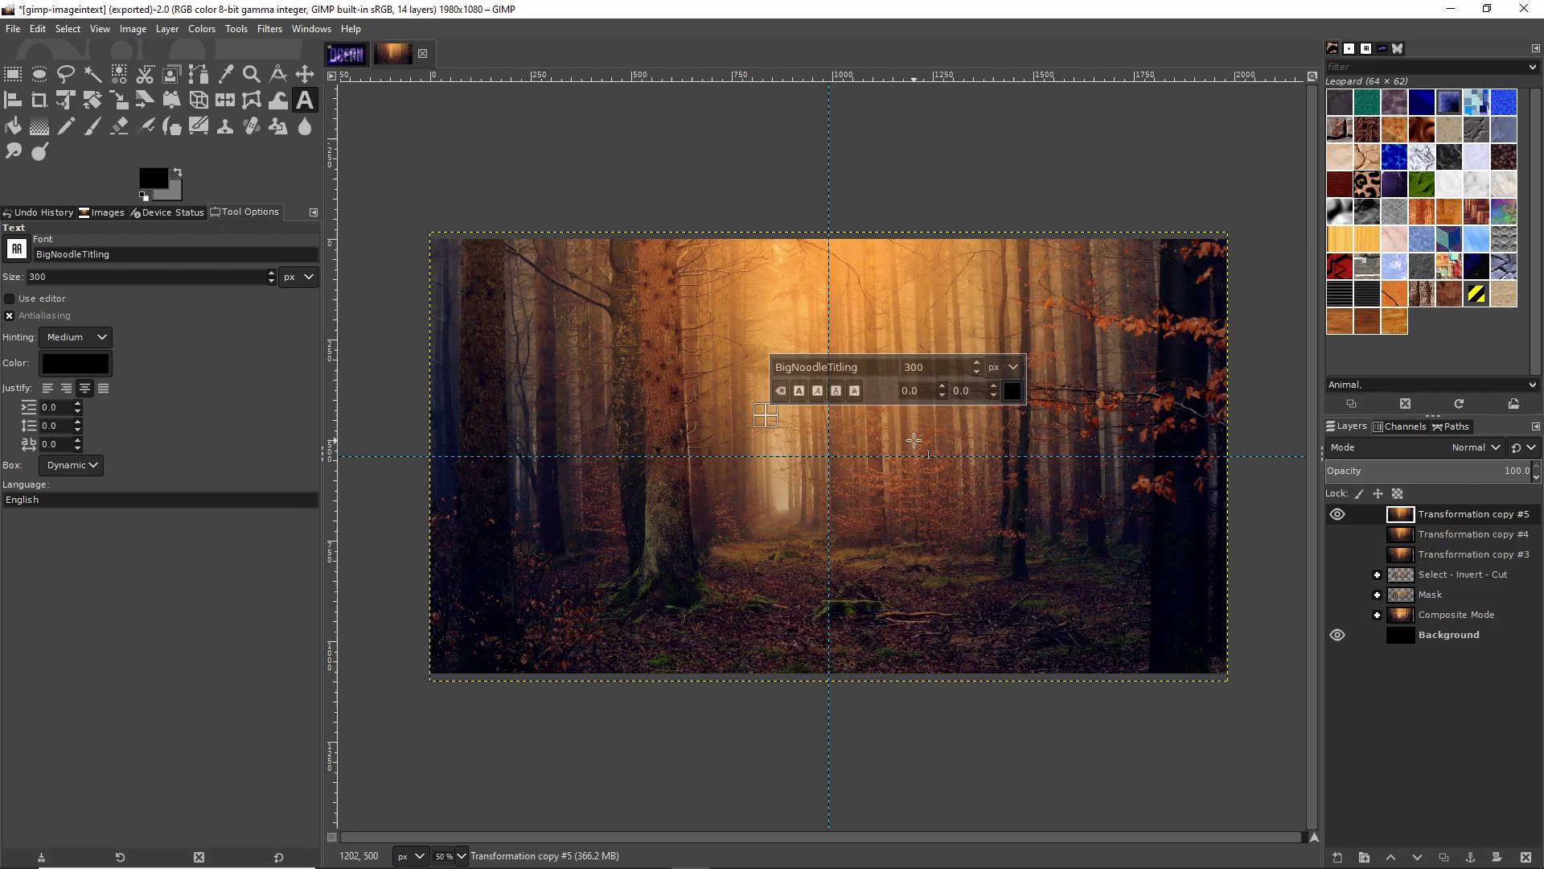
{"action": "left_click", "coordinate": [910, 370]}
{"action": "type", "text": "600"}
- Set the text colour to white (ffffff) and type FOREST
{"action": "left_click", "coordinate": [1014, 393]}
{"action": "left_click", "coordinate": [1119, 478]}
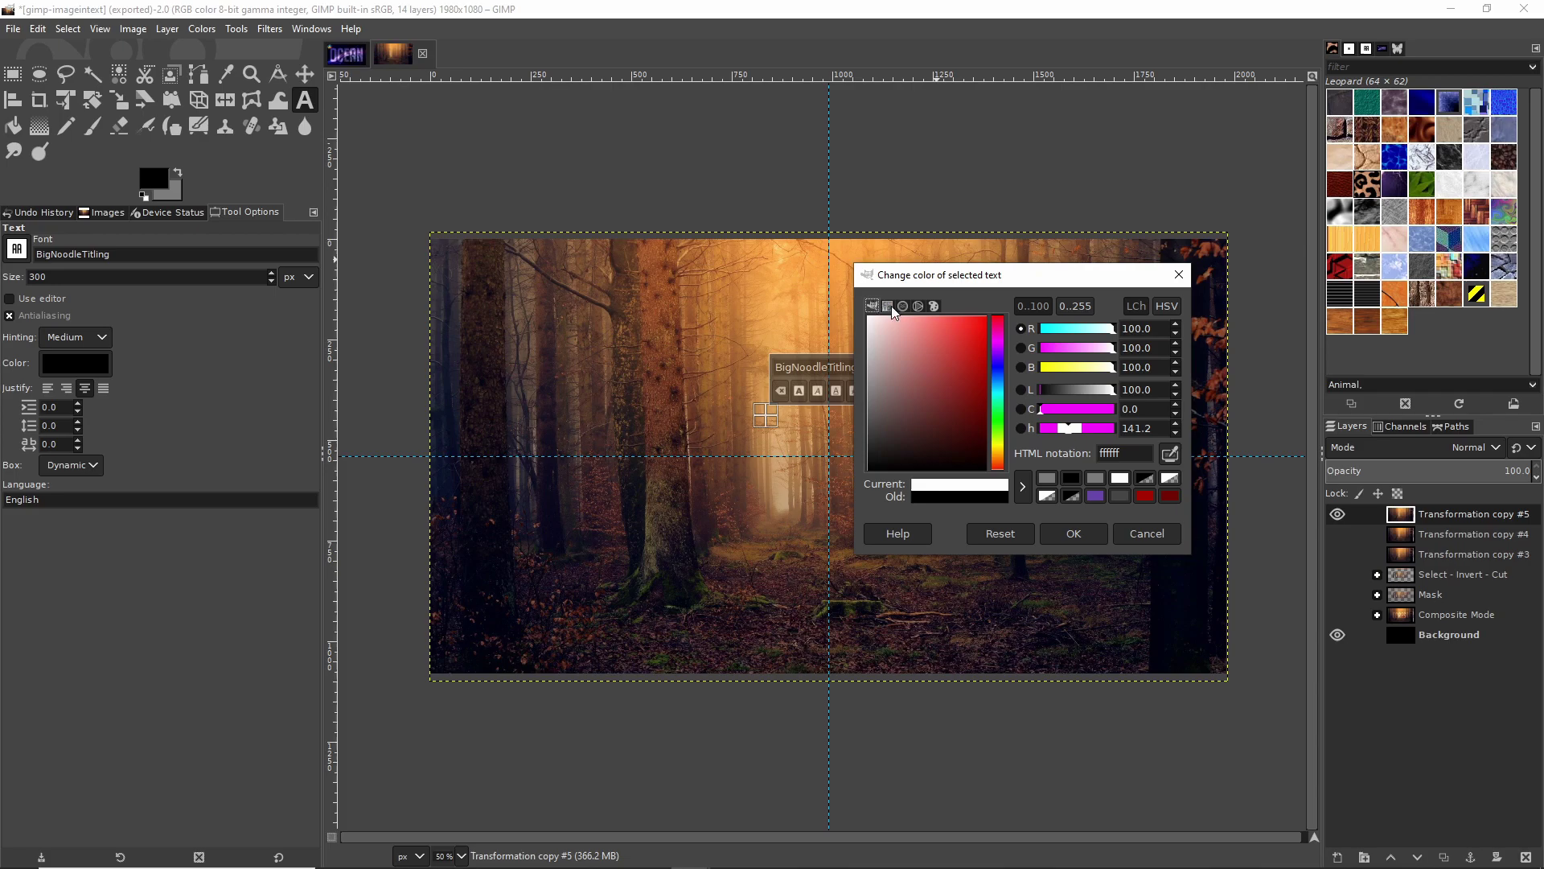
{"action": "double_click", "coordinate": [1109, 453]}
{"action": "left_click_drag", "start_coordinate": [949, 274], "coordinate": [1120, 262]}
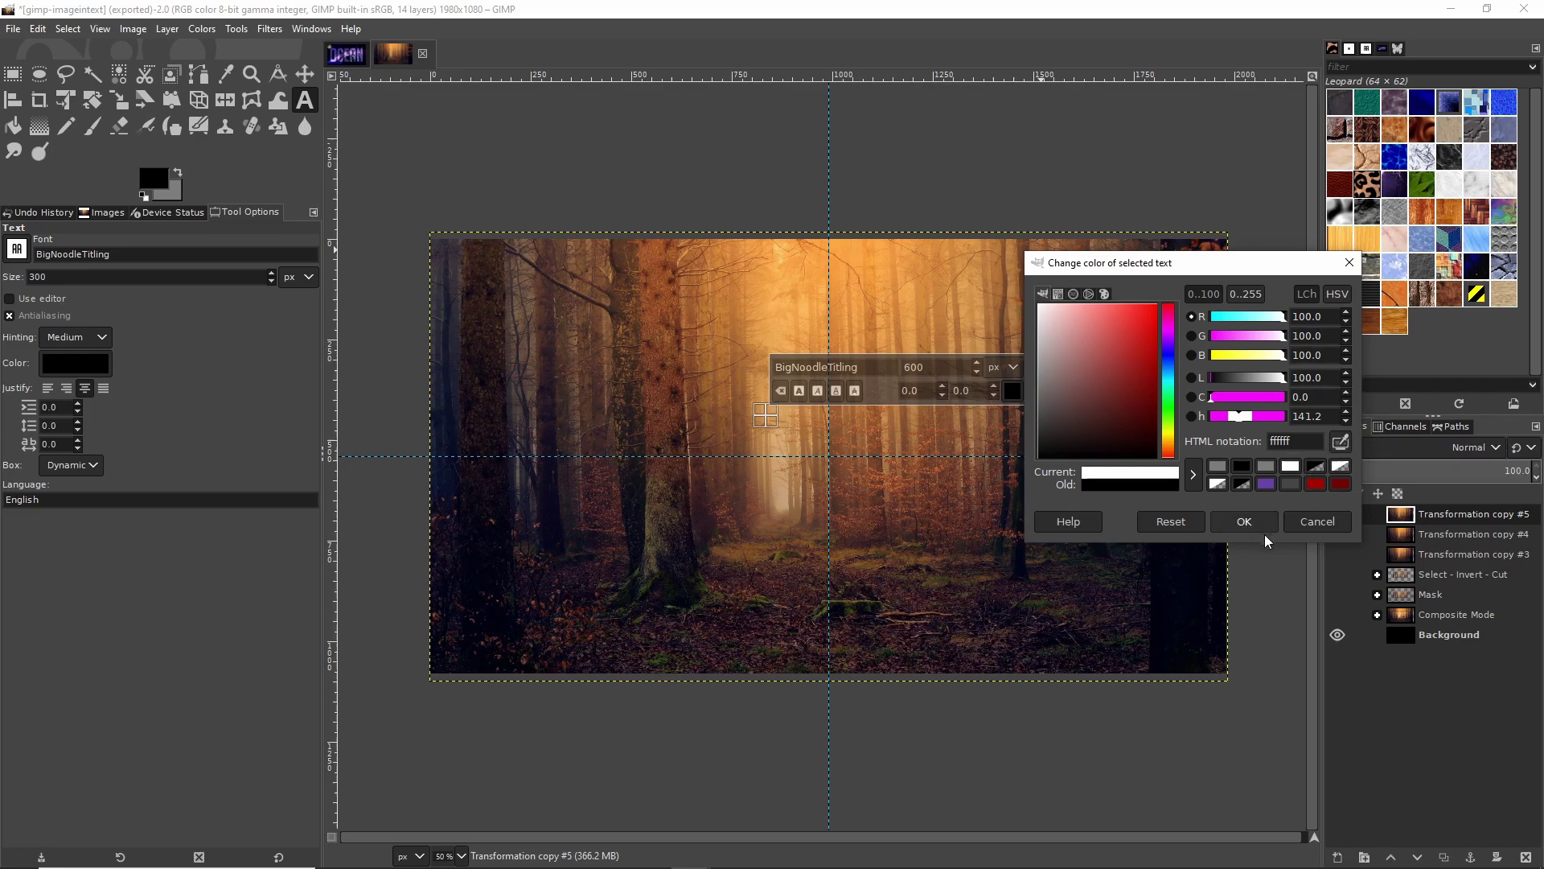
{"action": "left_click", "coordinate": [1243, 521]}
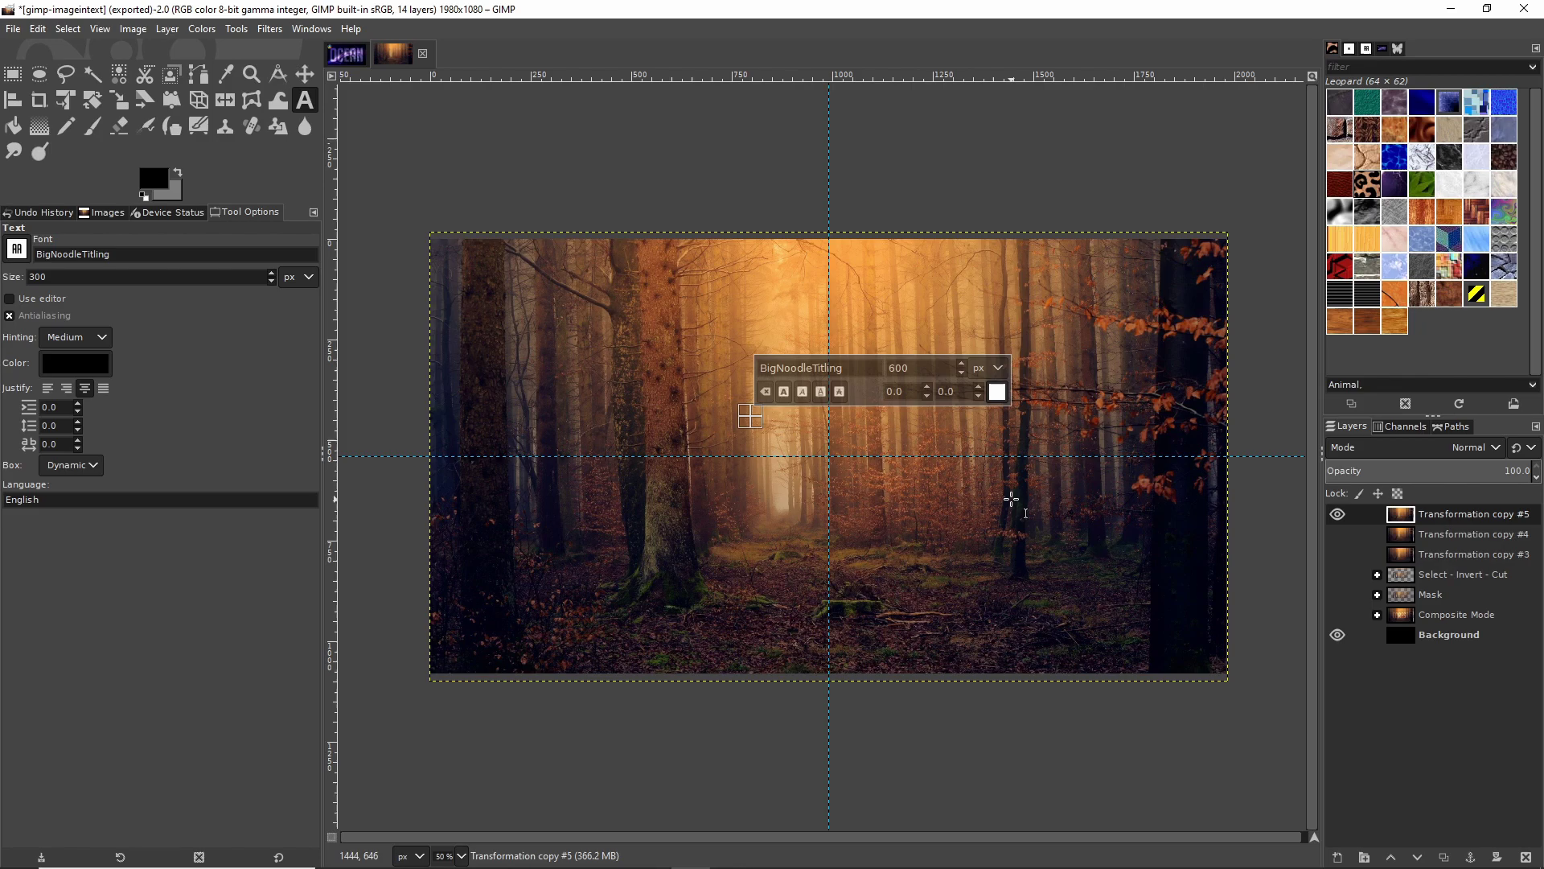
{"action": "type", "text": "FOREST"}
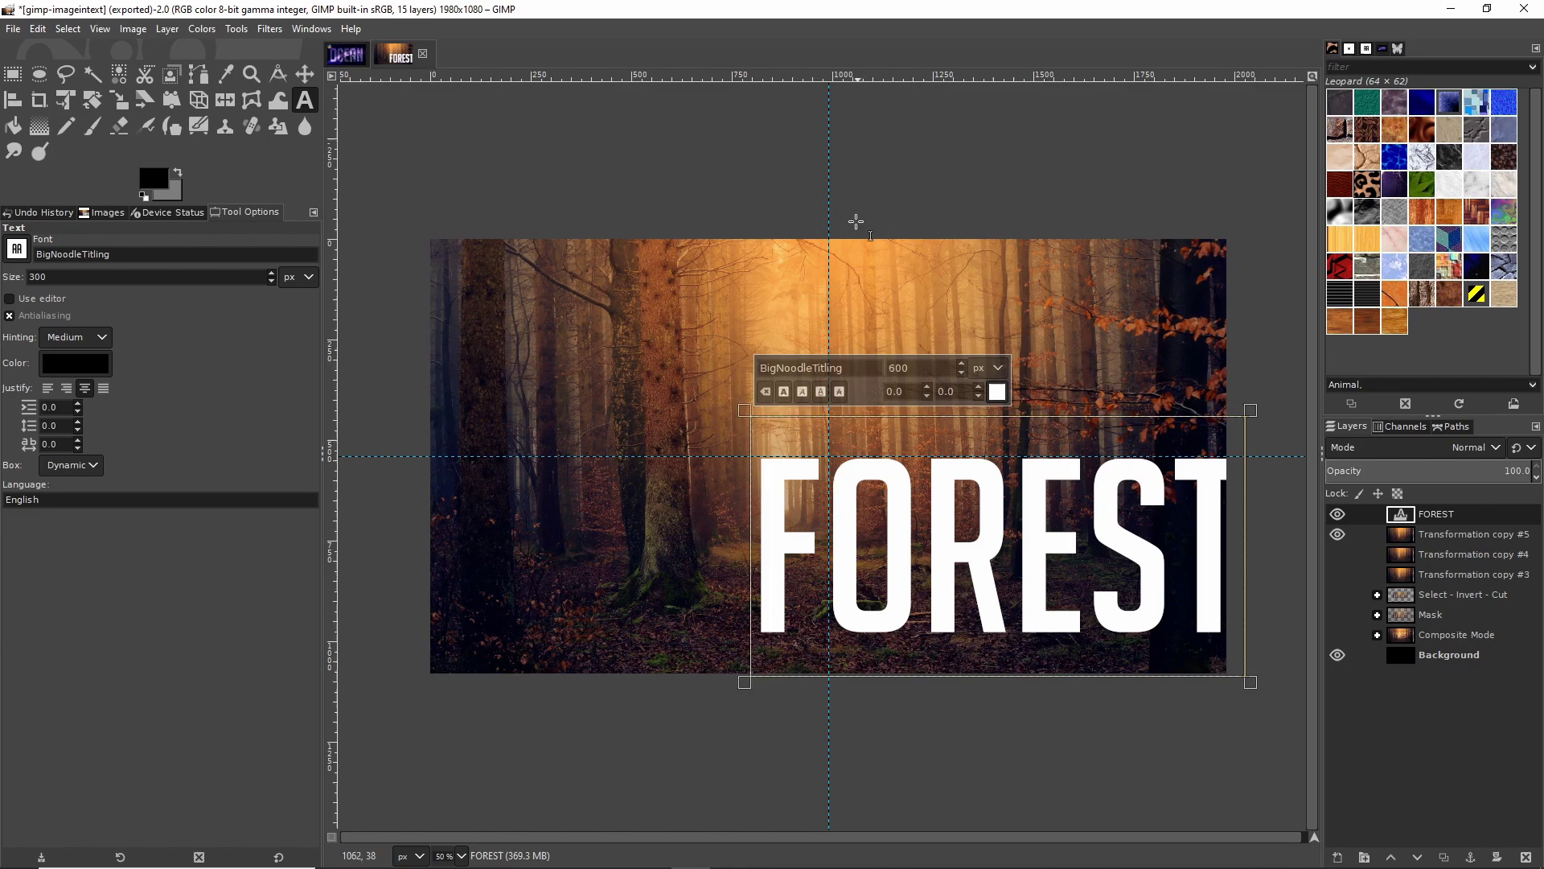
- Move the FOREST text to the image centre, trying a horizontal percent guide without adding it
{"action": "left_click", "coordinate": [304, 73]}
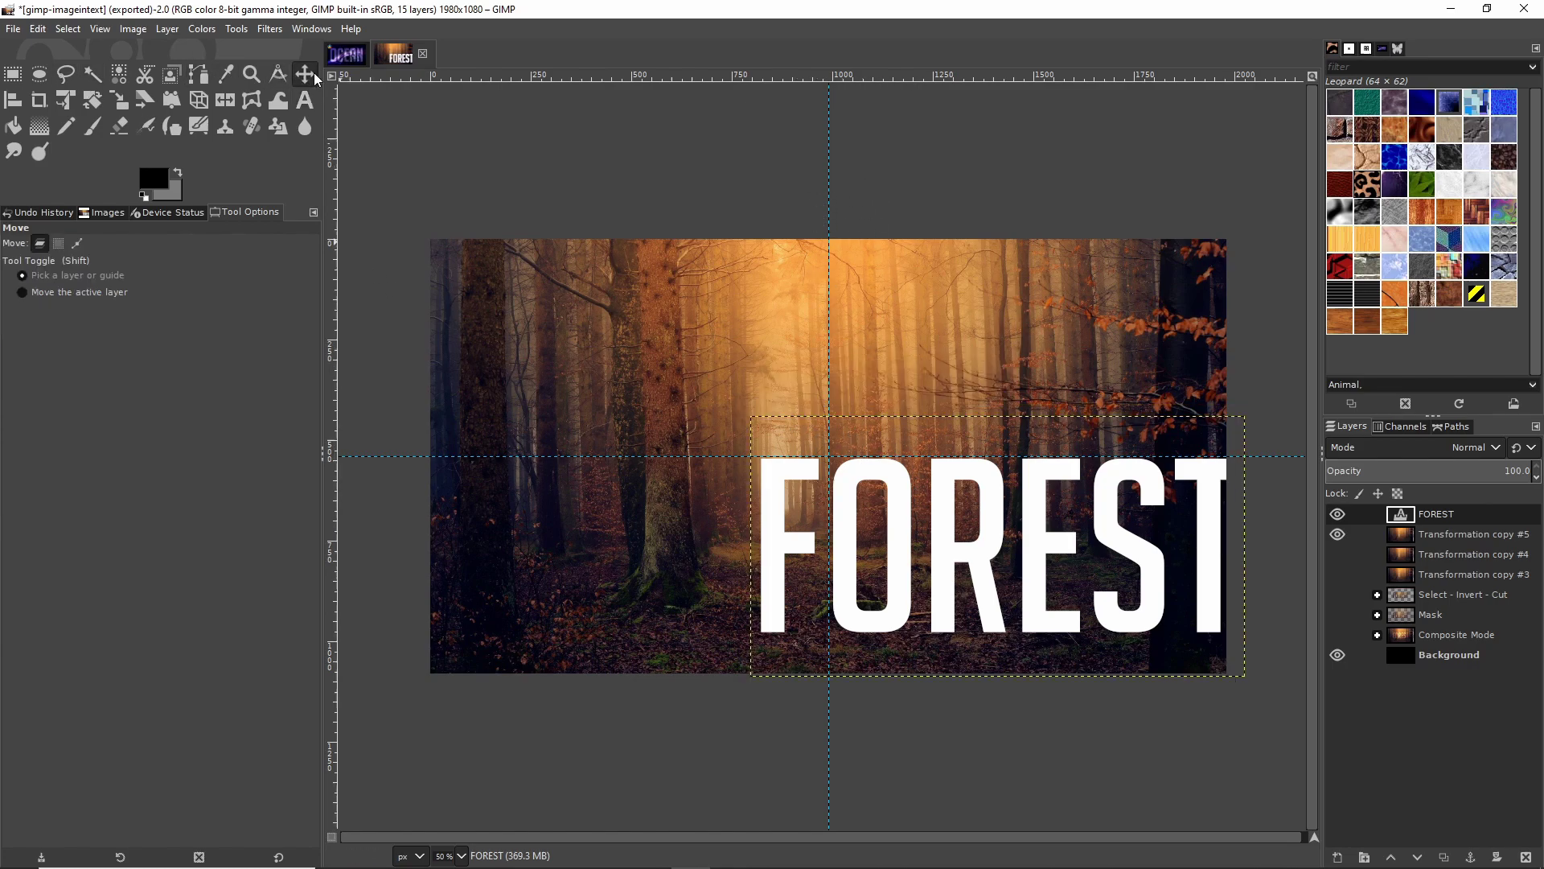
{"action": "left_click_drag", "start_coordinate": [898, 520], "coordinate": [729, 431]}
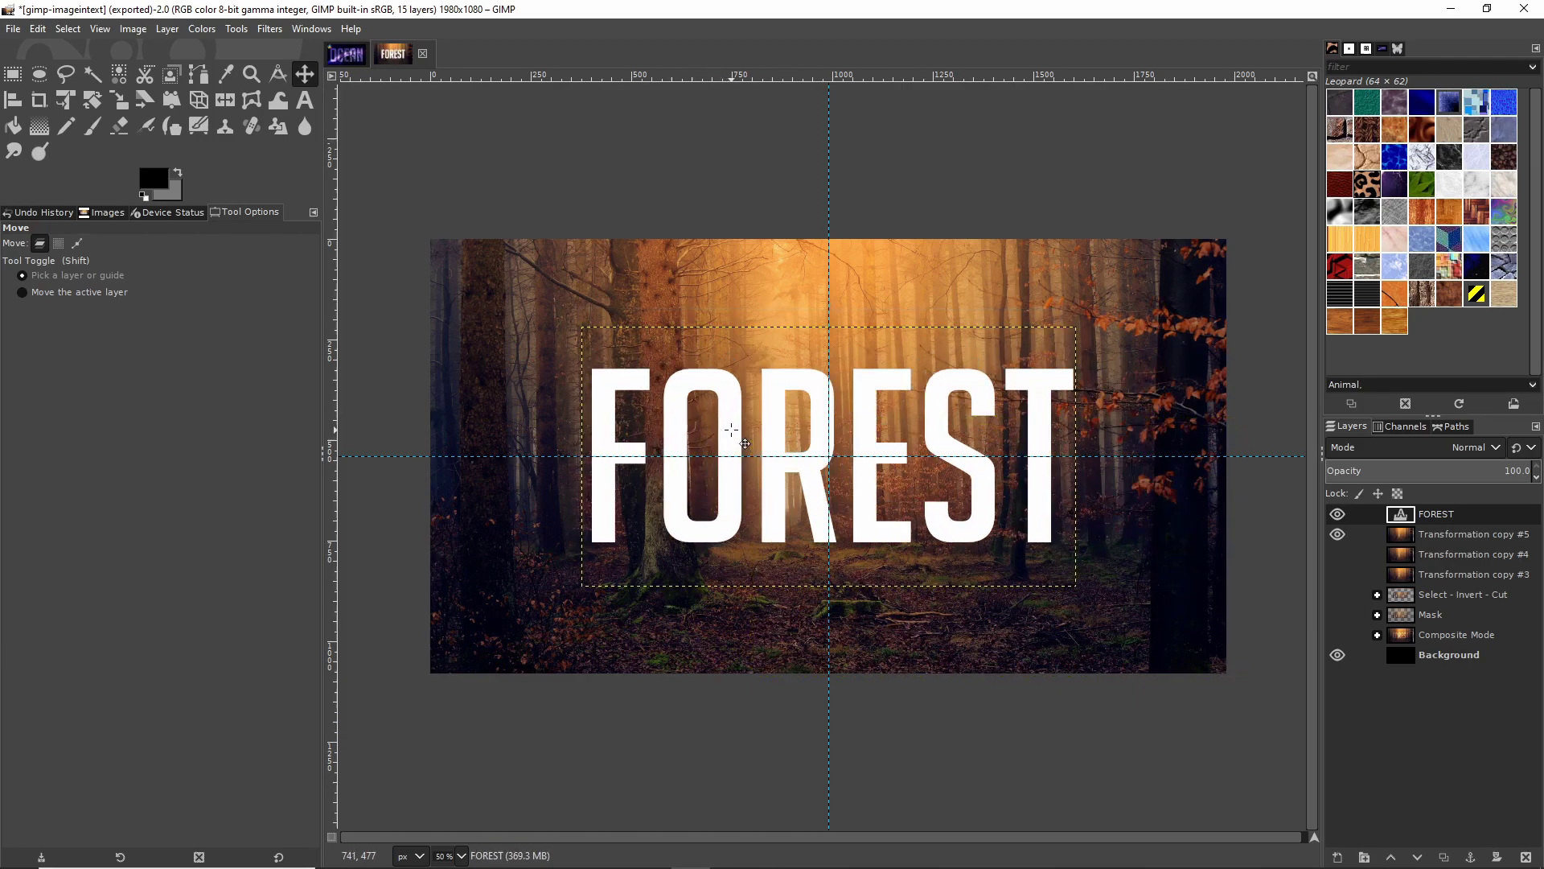
{"action": "left_click", "coordinate": [133, 29]}
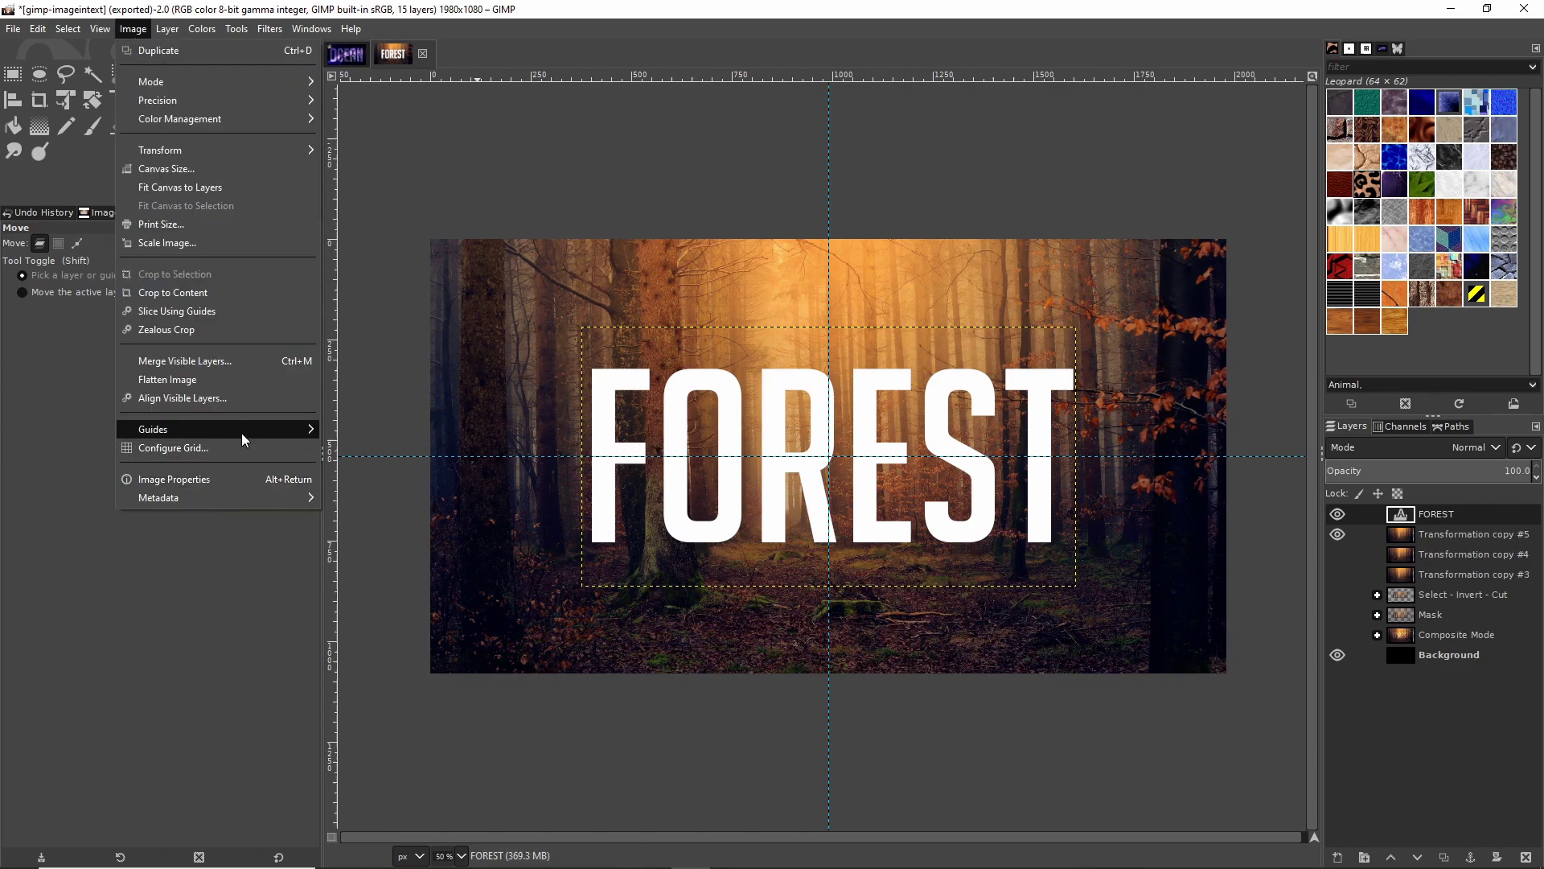
{"action": "mouse_move", "coordinate": [241, 434]}
{"action": "left_click", "coordinate": [338, 431]}
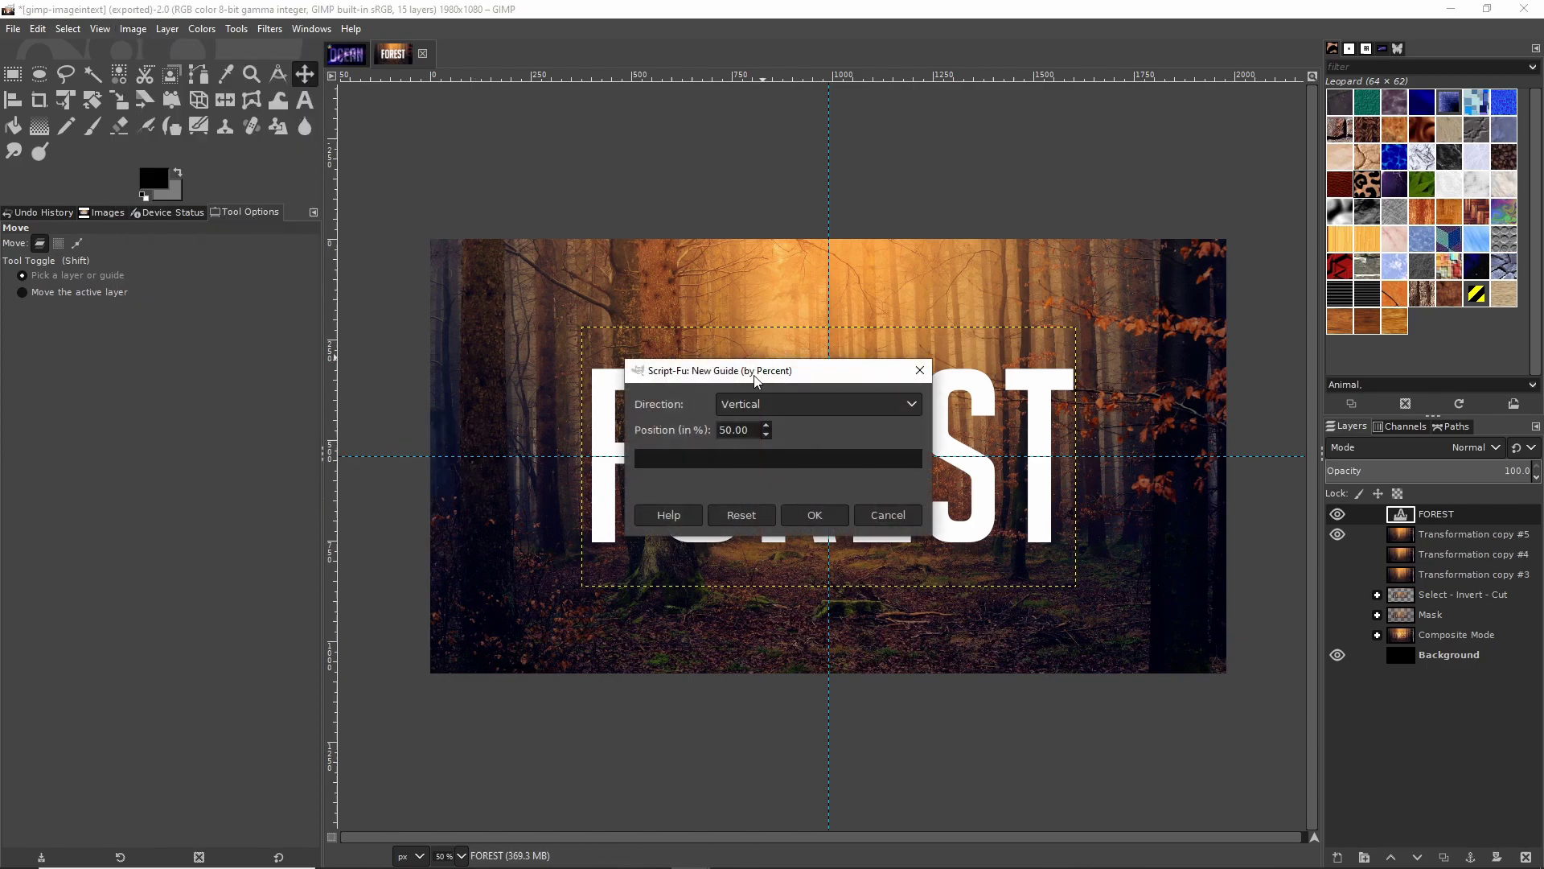
{"action": "left_click_drag", "start_coordinate": [772, 380], "coordinate": [890, 505]}
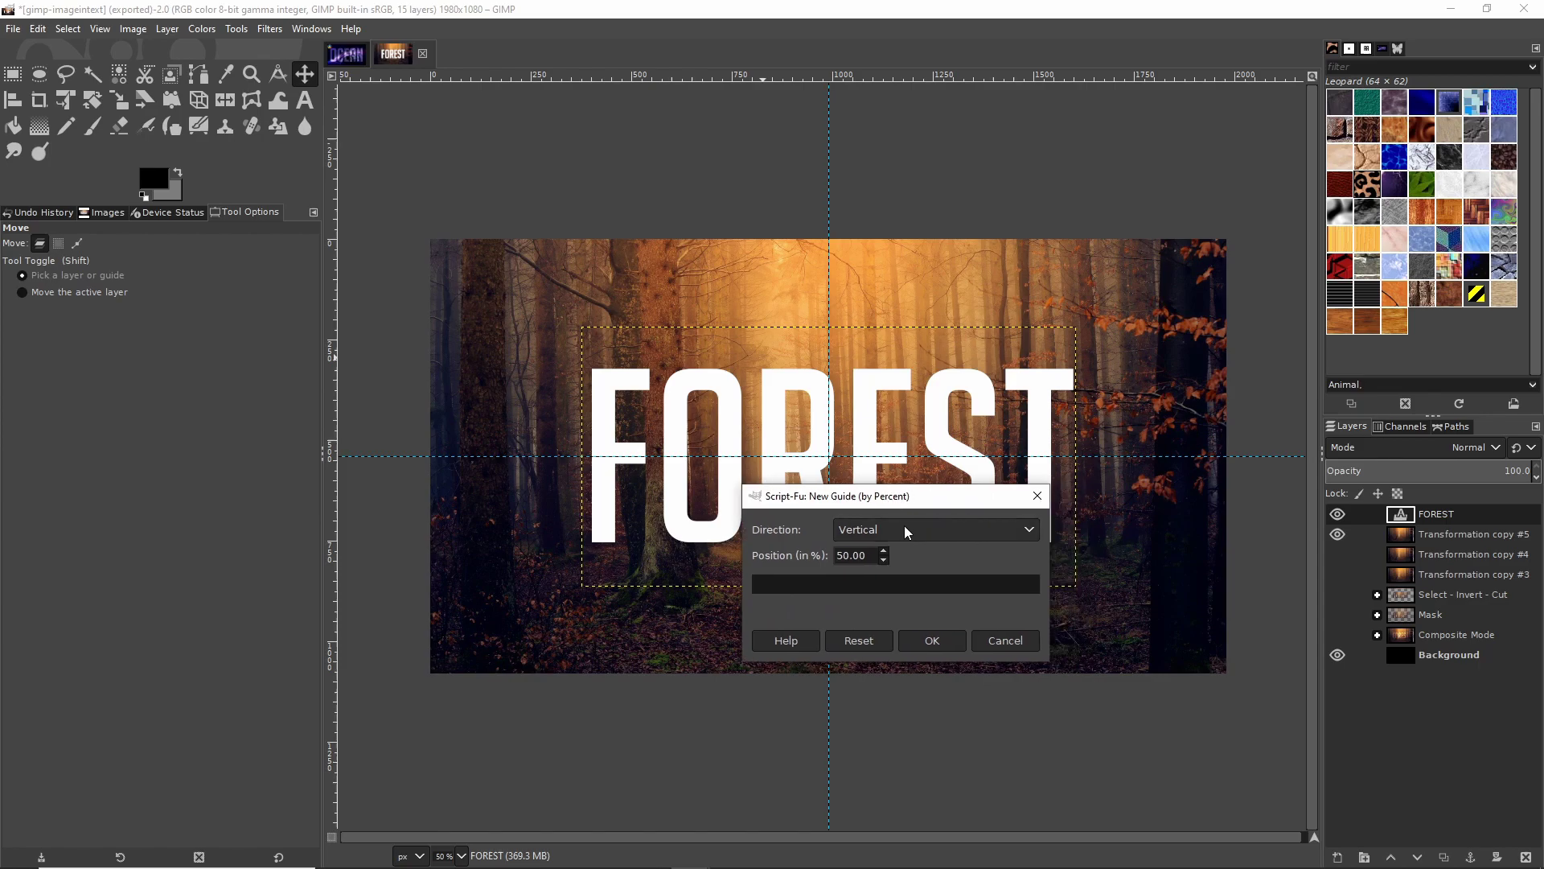
{"action": "left_click", "coordinate": [890, 527]}
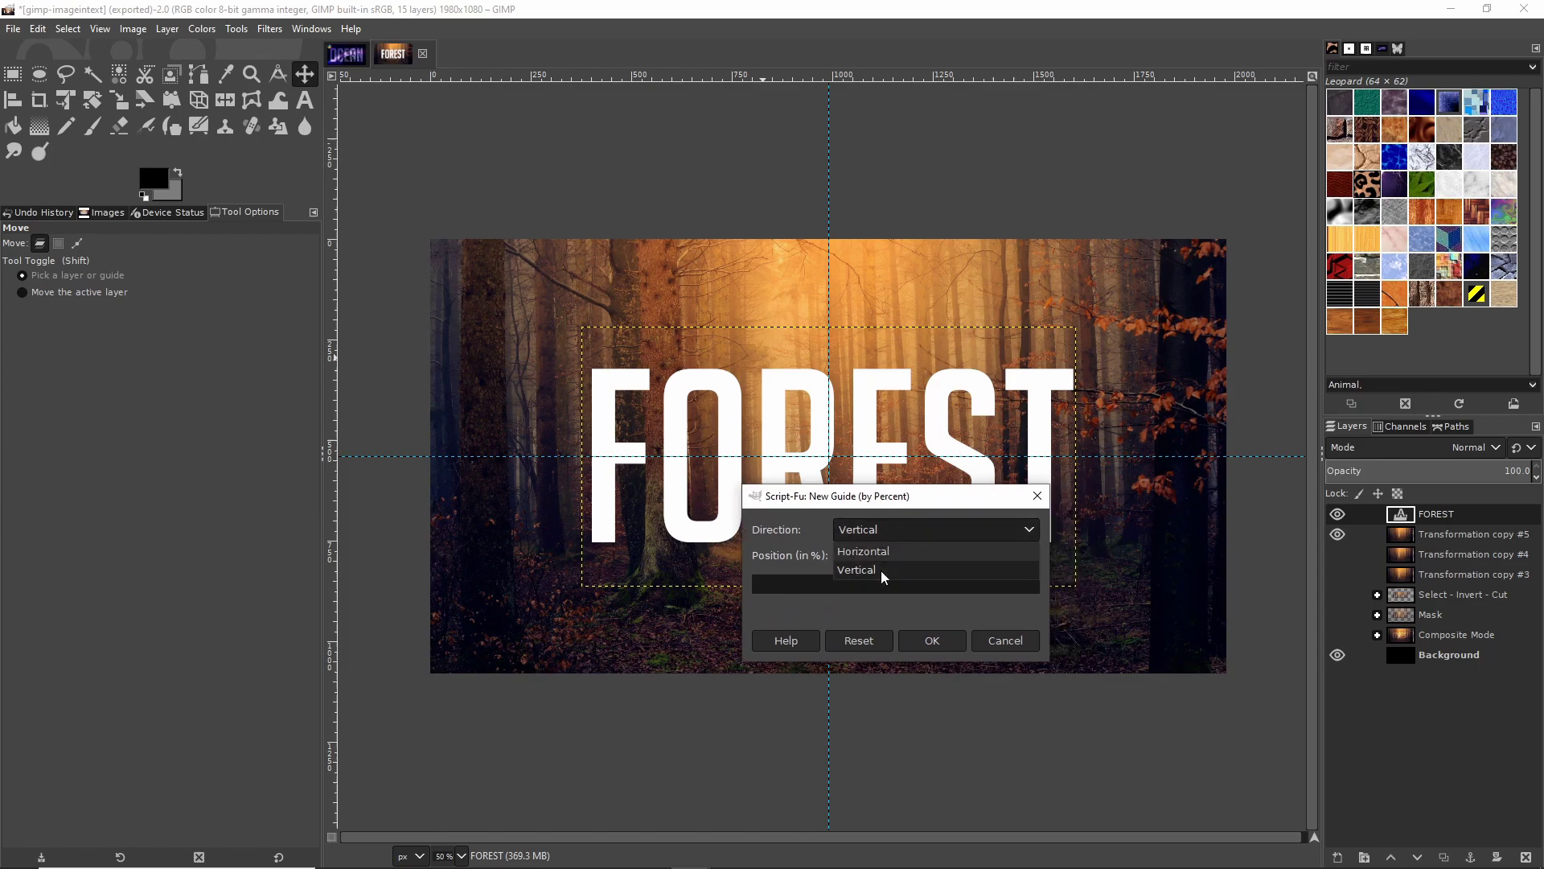
{"action": "left_click", "coordinate": [881, 571]}
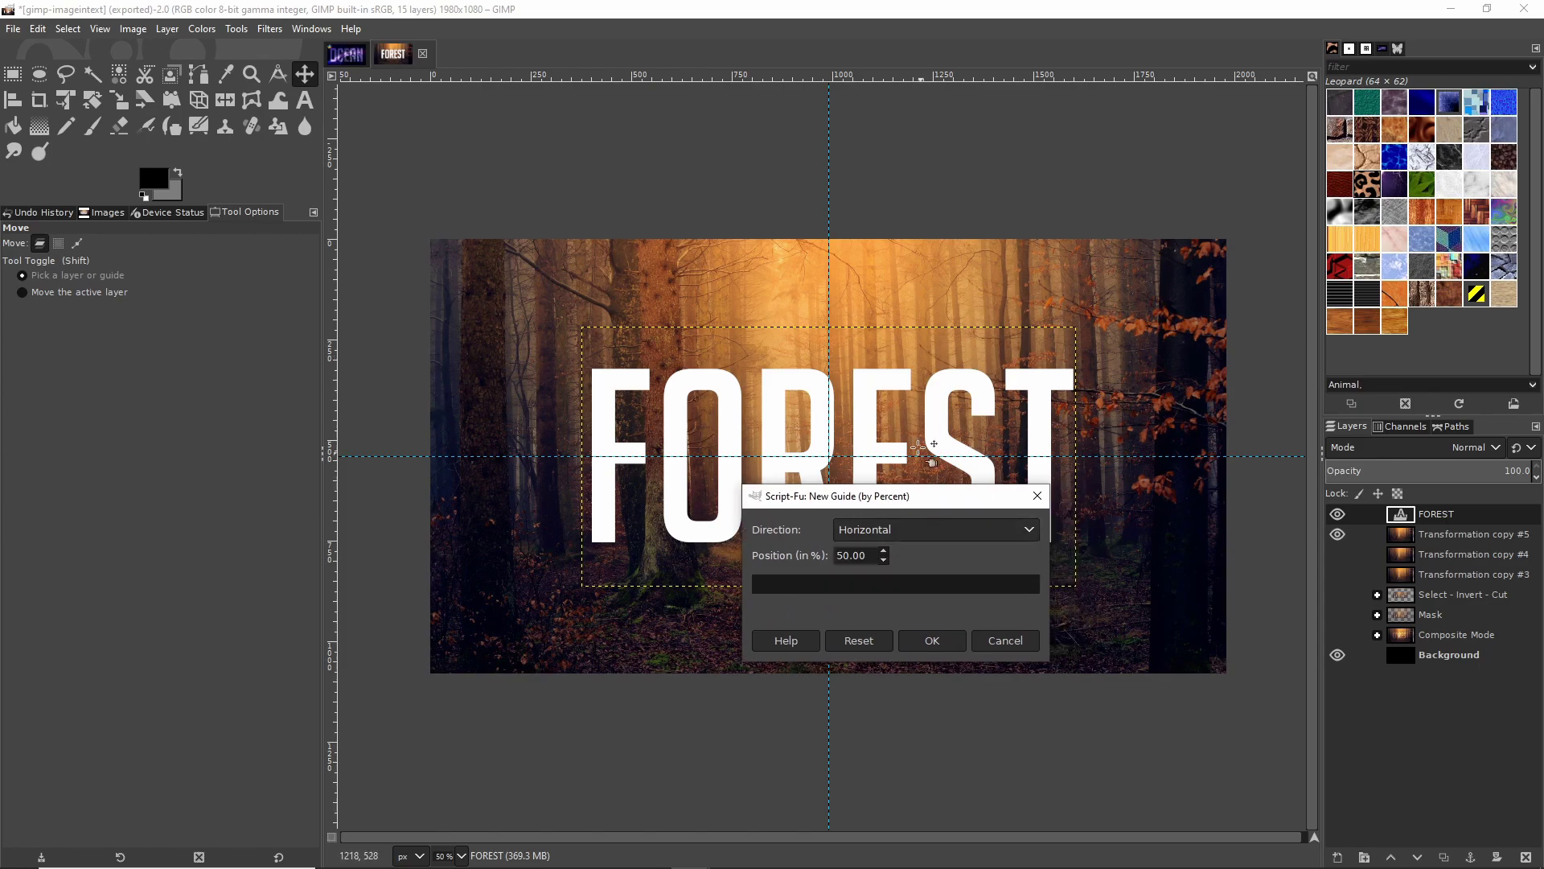
{"action": "left_click", "coordinate": [1003, 640]}
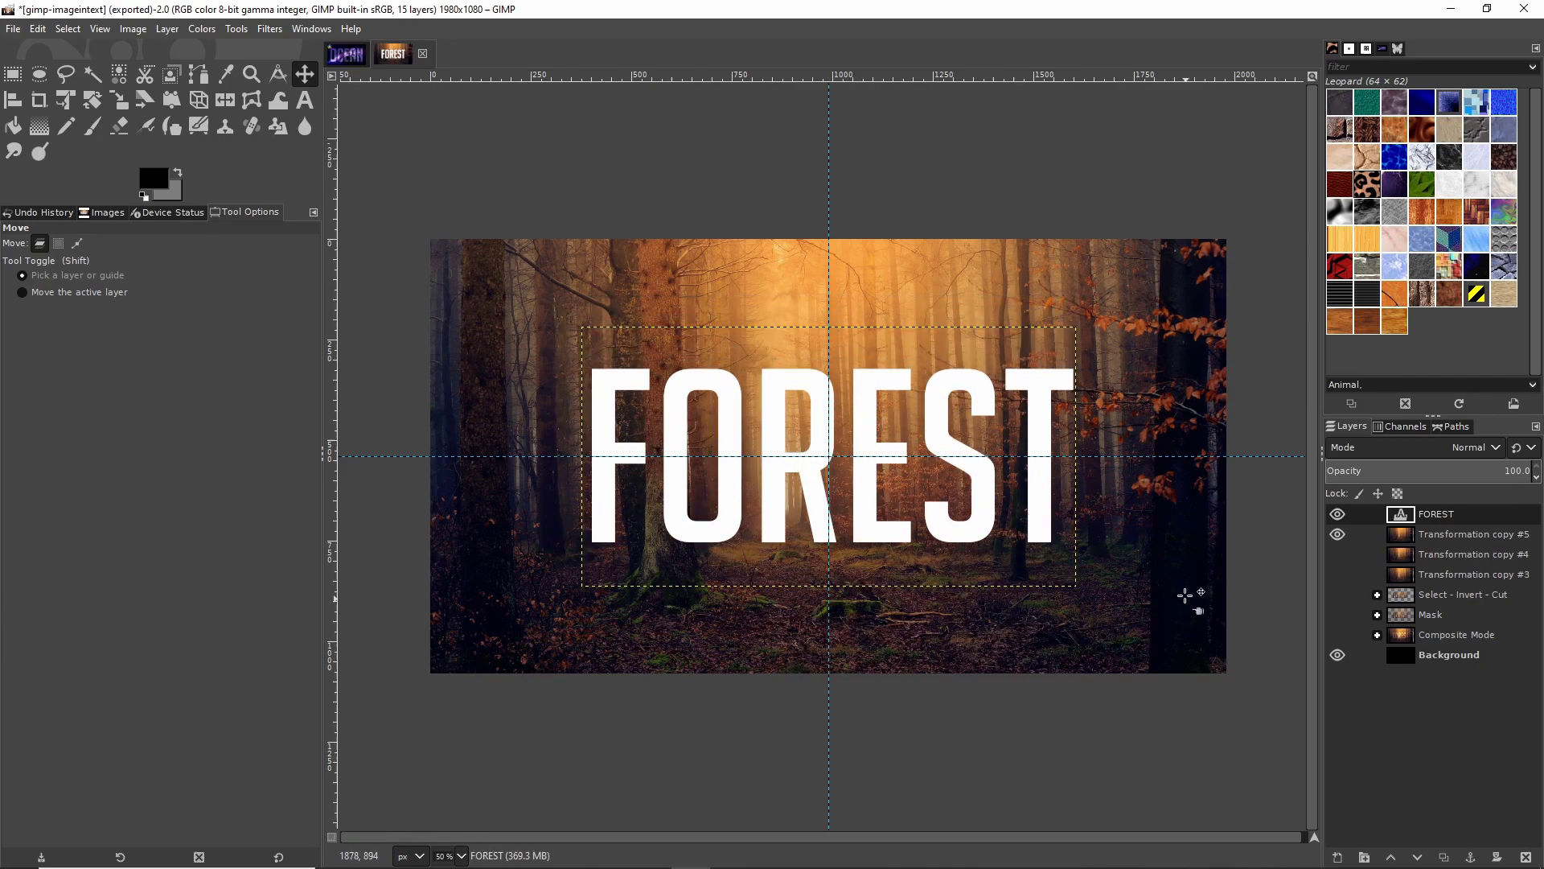
- Create a new layer group holding the FOREST layer and Transformation copy #5
{"action": "left_click", "coordinate": [1423, 722]}
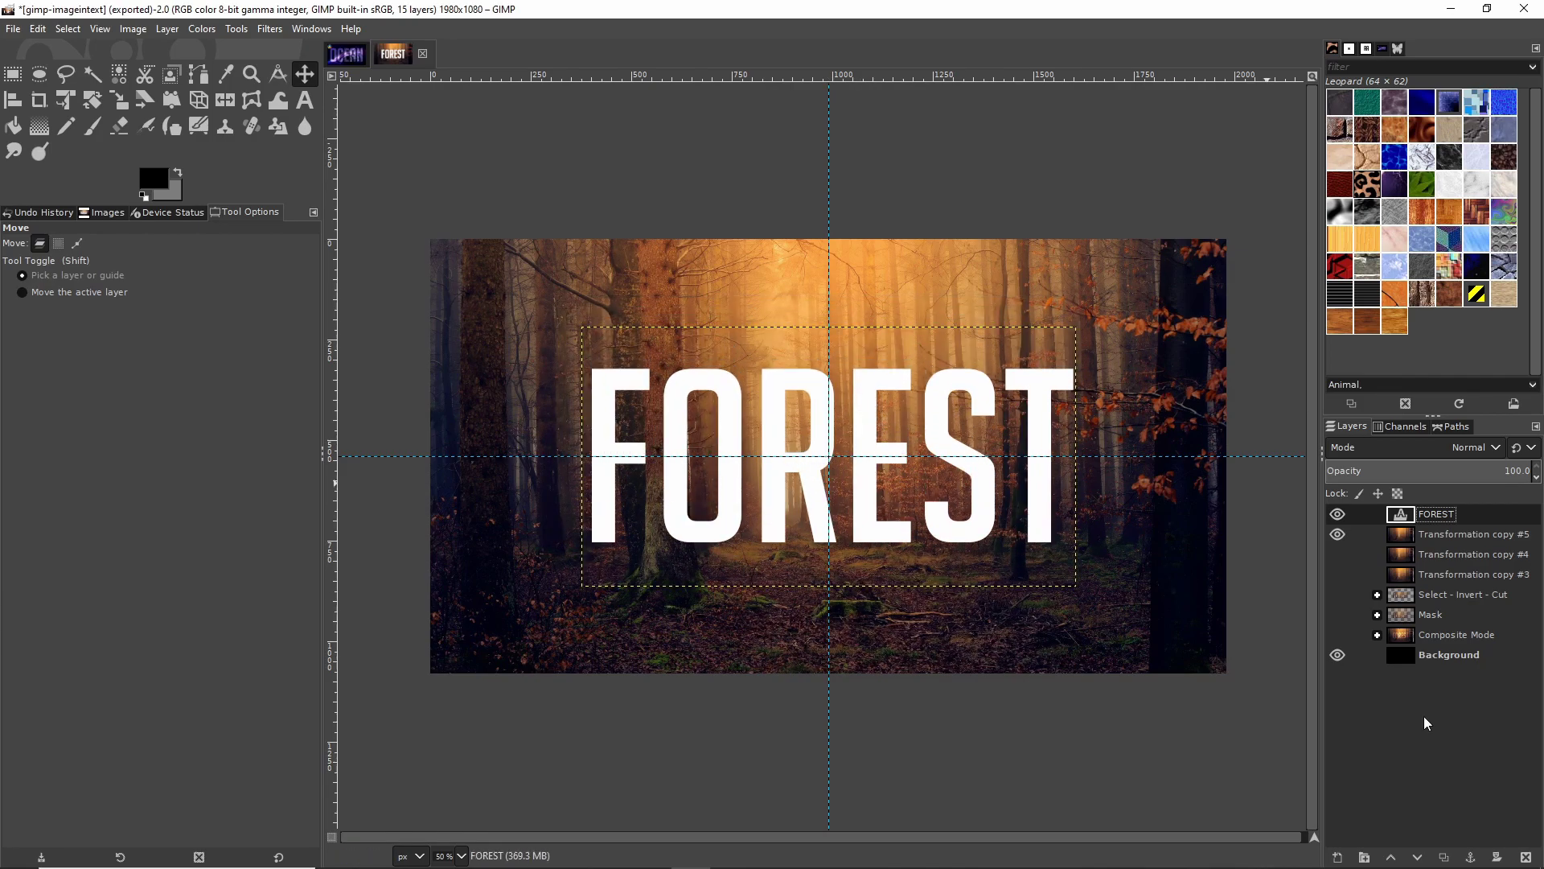
{"action": "left_click", "coordinate": [1372, 859]}
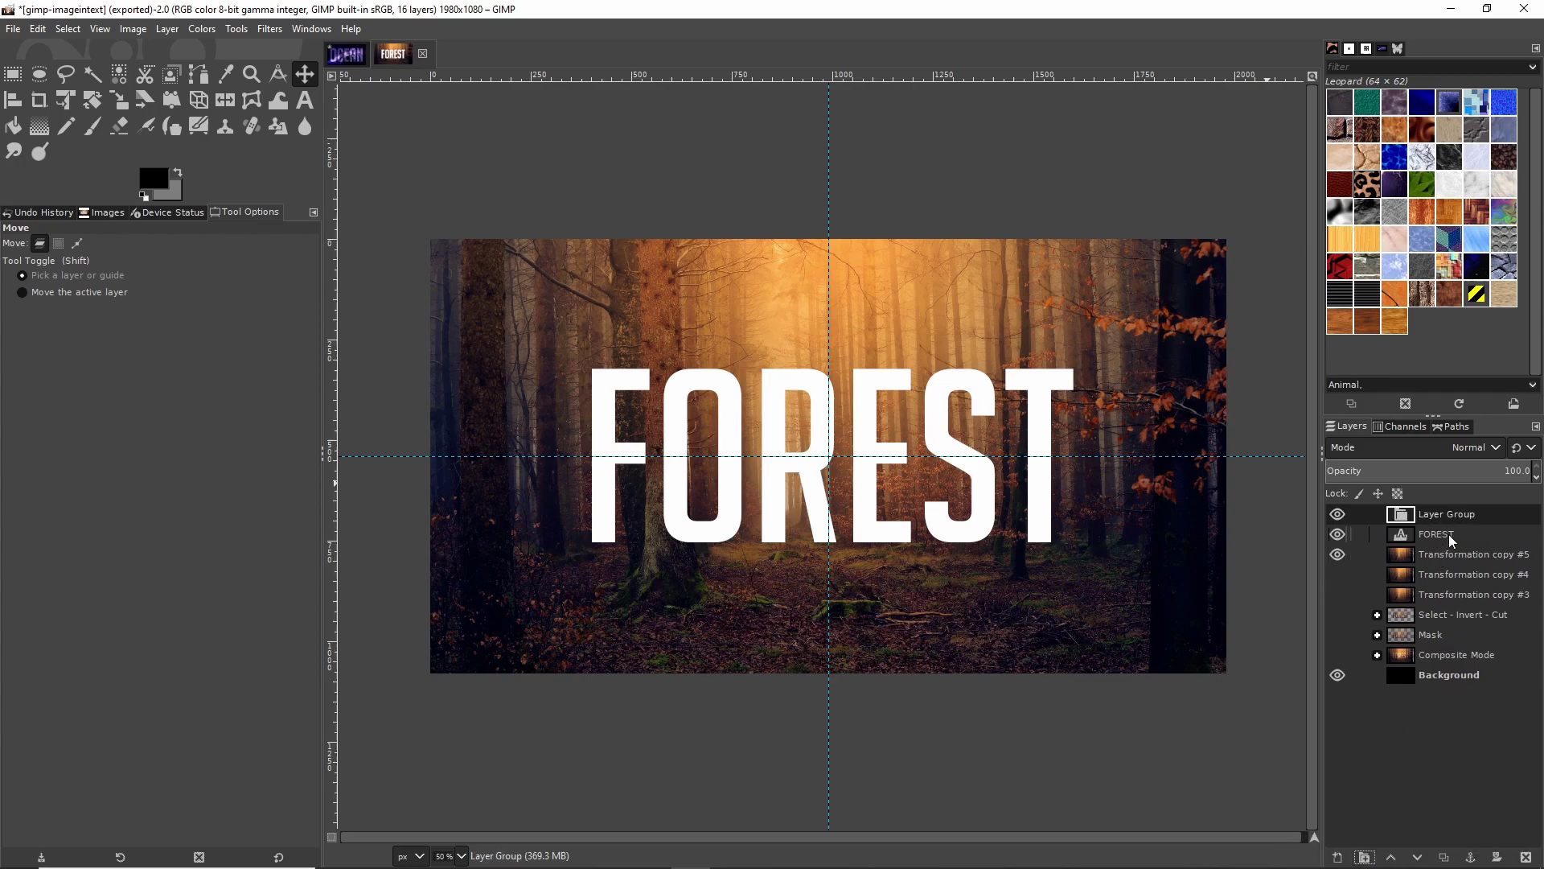
{"action": "mouse_move", "coordinate": [1450, 534]}
{"action": "left_mouse_down"}
{"action": "mouse_move", "coordinate": [1454, 513]}
{"action": "mouse_move", "coordinate": [1445, 552]}
{"action": "mouse_move", "coordinate": [1450, 538]}
{"action": "left_mouse_up"}
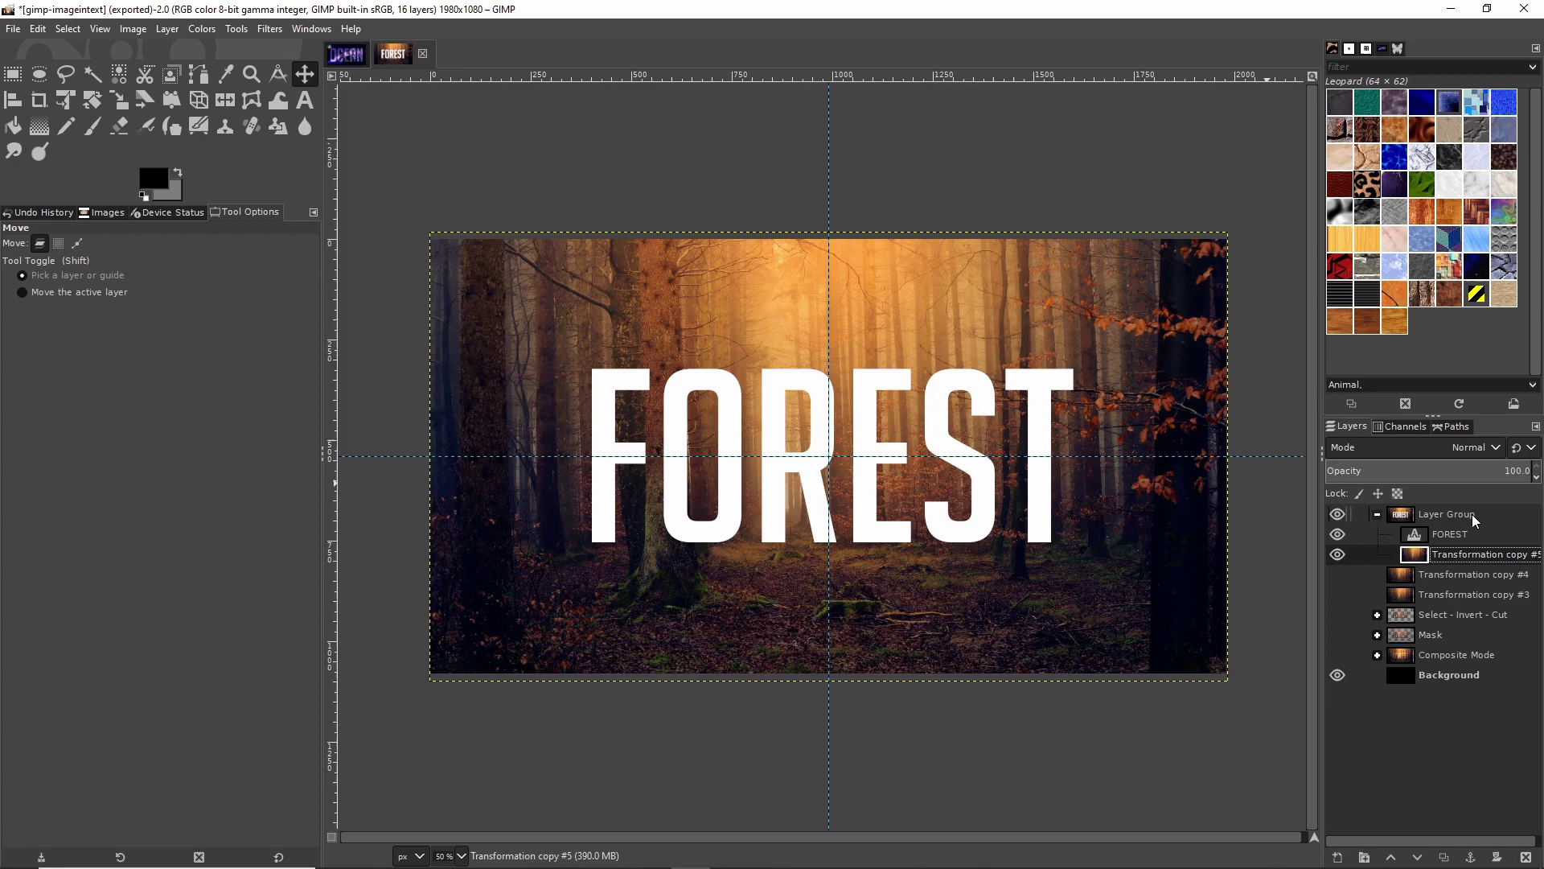
- Rename the layer group to 'Select - Invert - Cut Method'
{"action": "left_click", "coordinate": [1472, 514]}
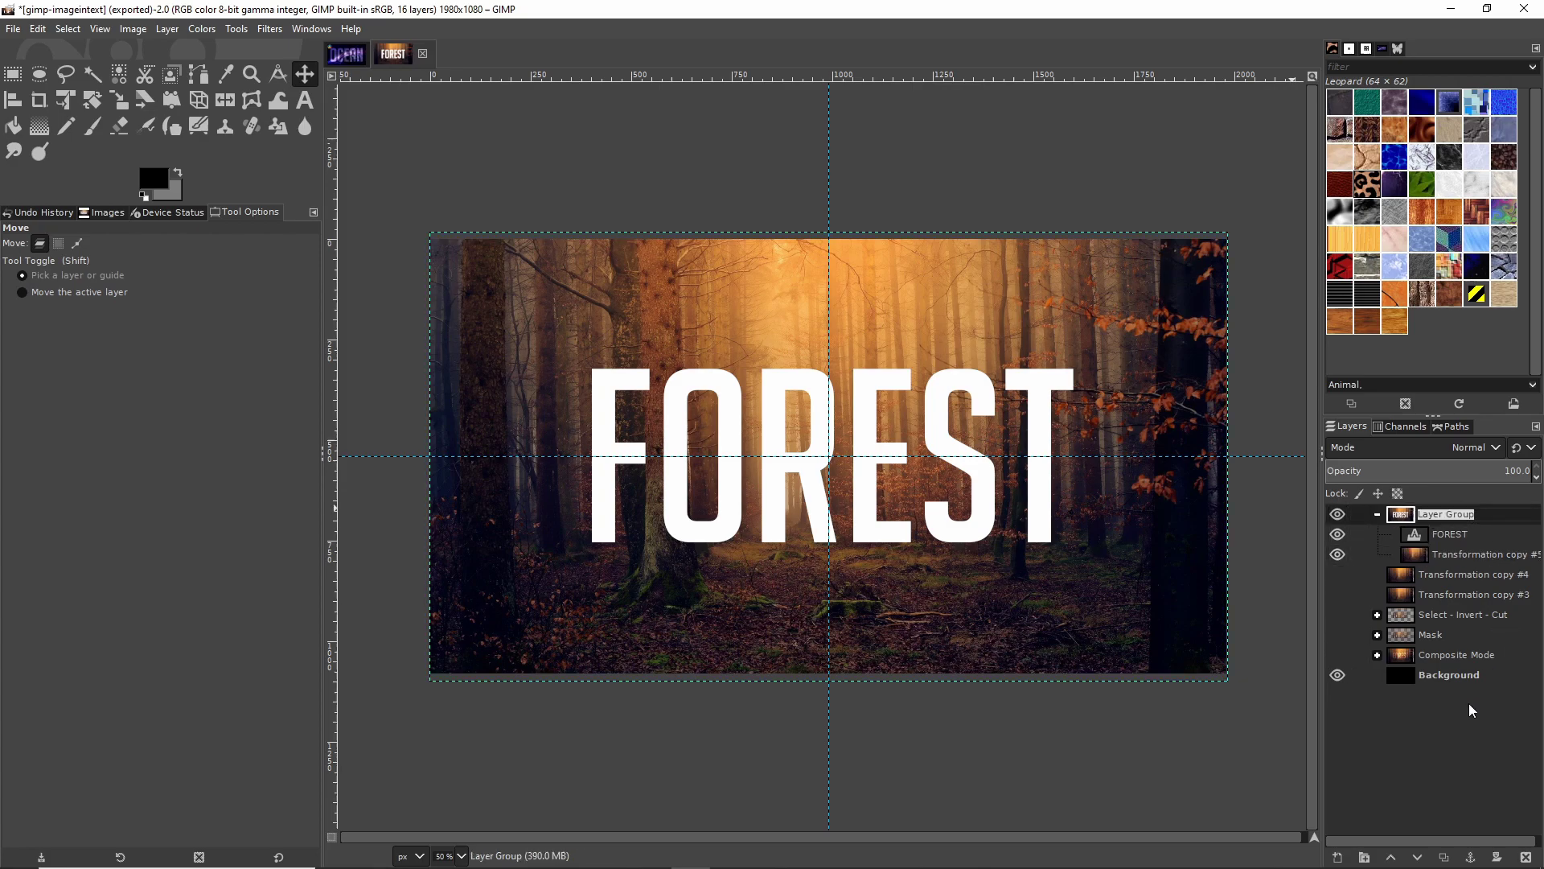
{"action": "type", "text": "Select -"}
{"action": "key", "text": "BackSpace"}
{"action": "key", "text": "BackSpace"}
{"action": "key", "text": "BackSpace"}
{"action": "key", "text": "BackSpace"}
{"action": "key", "text": "BackSpace"}
{"action": "key", "text": "BackSpace"}
{"action": "key", "text": "BackSpace"}
{"action": "key", "text": "BackSpace"}
{"action": "key", "text": "BackSpace"}
{"action": "type", "text": "Select - Invert - Cut Method"}
{"action": "key", "text": "Return"}
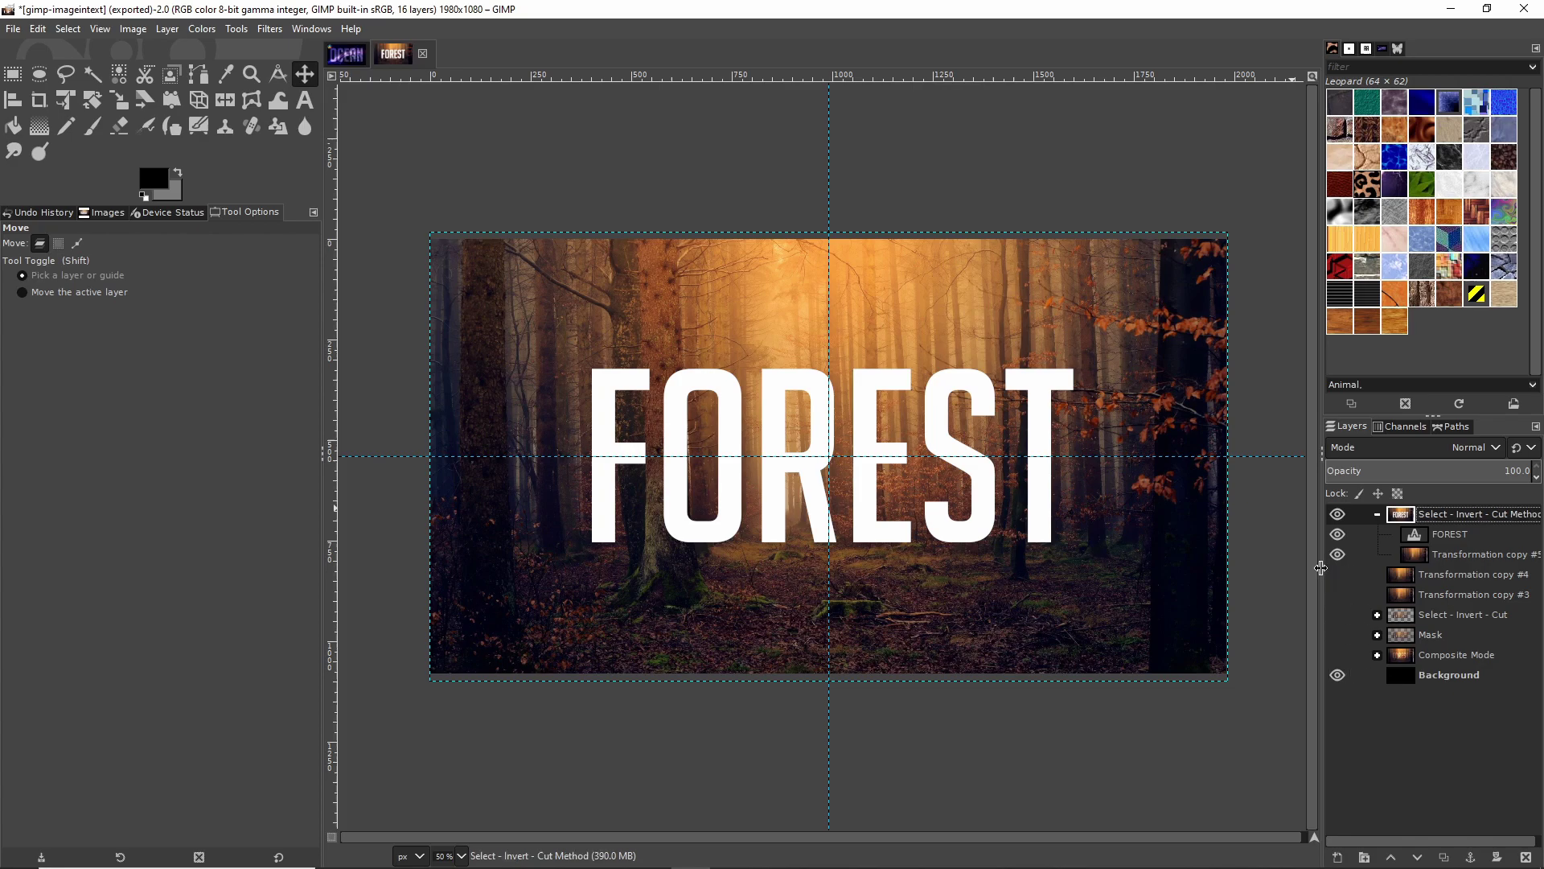
- Widen the Layers panel and apply Alpha to Selection on the FOREST text layer
{"action": "left_click_drag", "start_coordinate": [1320, 562], "coordinate": [1262, 562]}
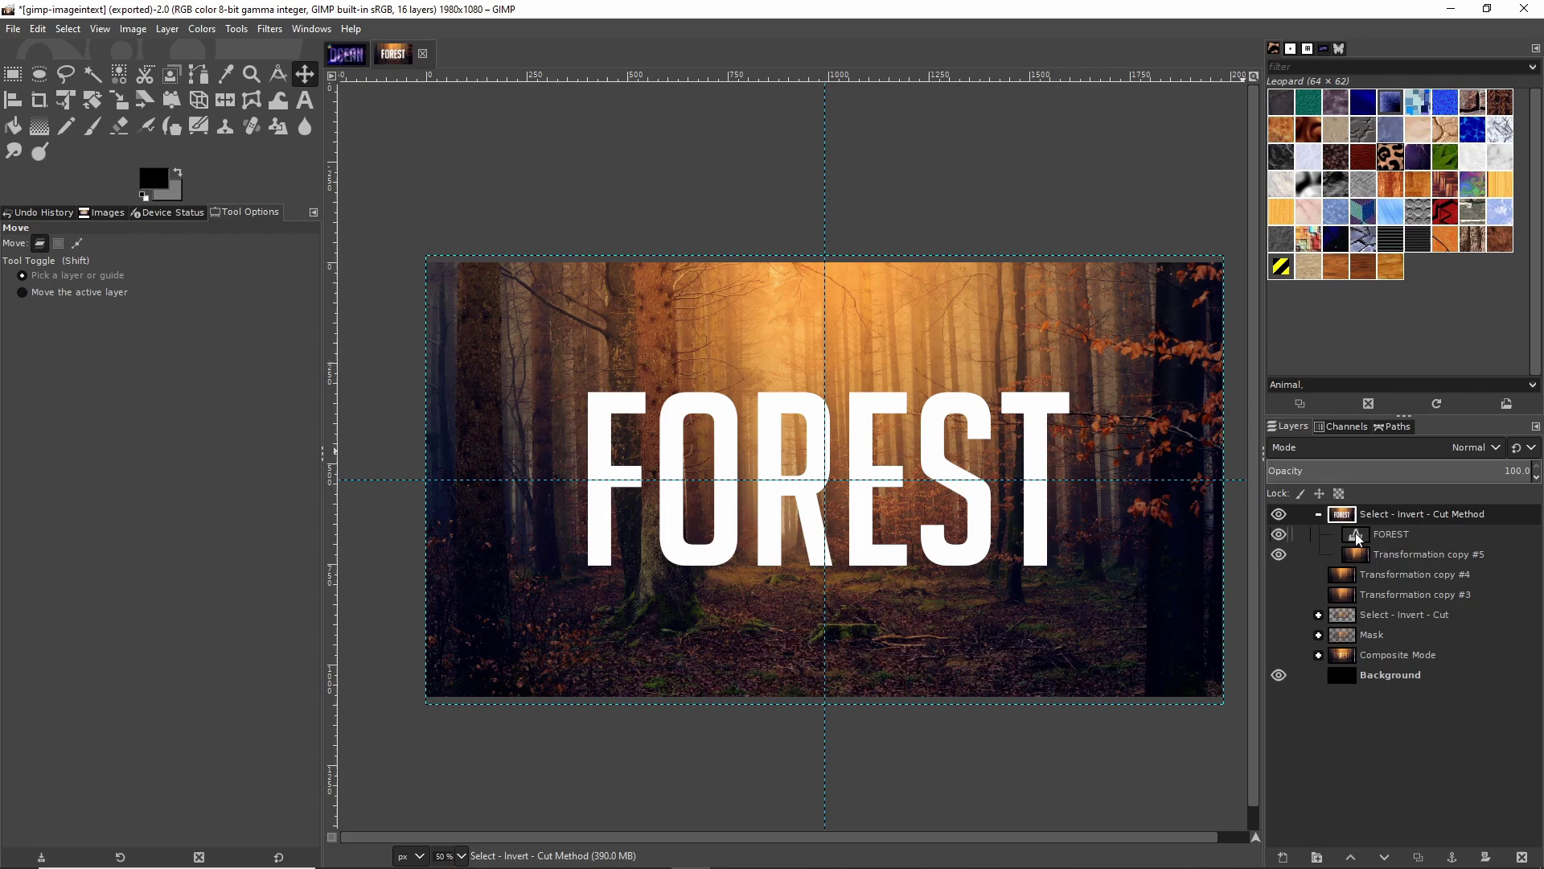
{"action": "left_click", "coordinate": [1382, 536]}
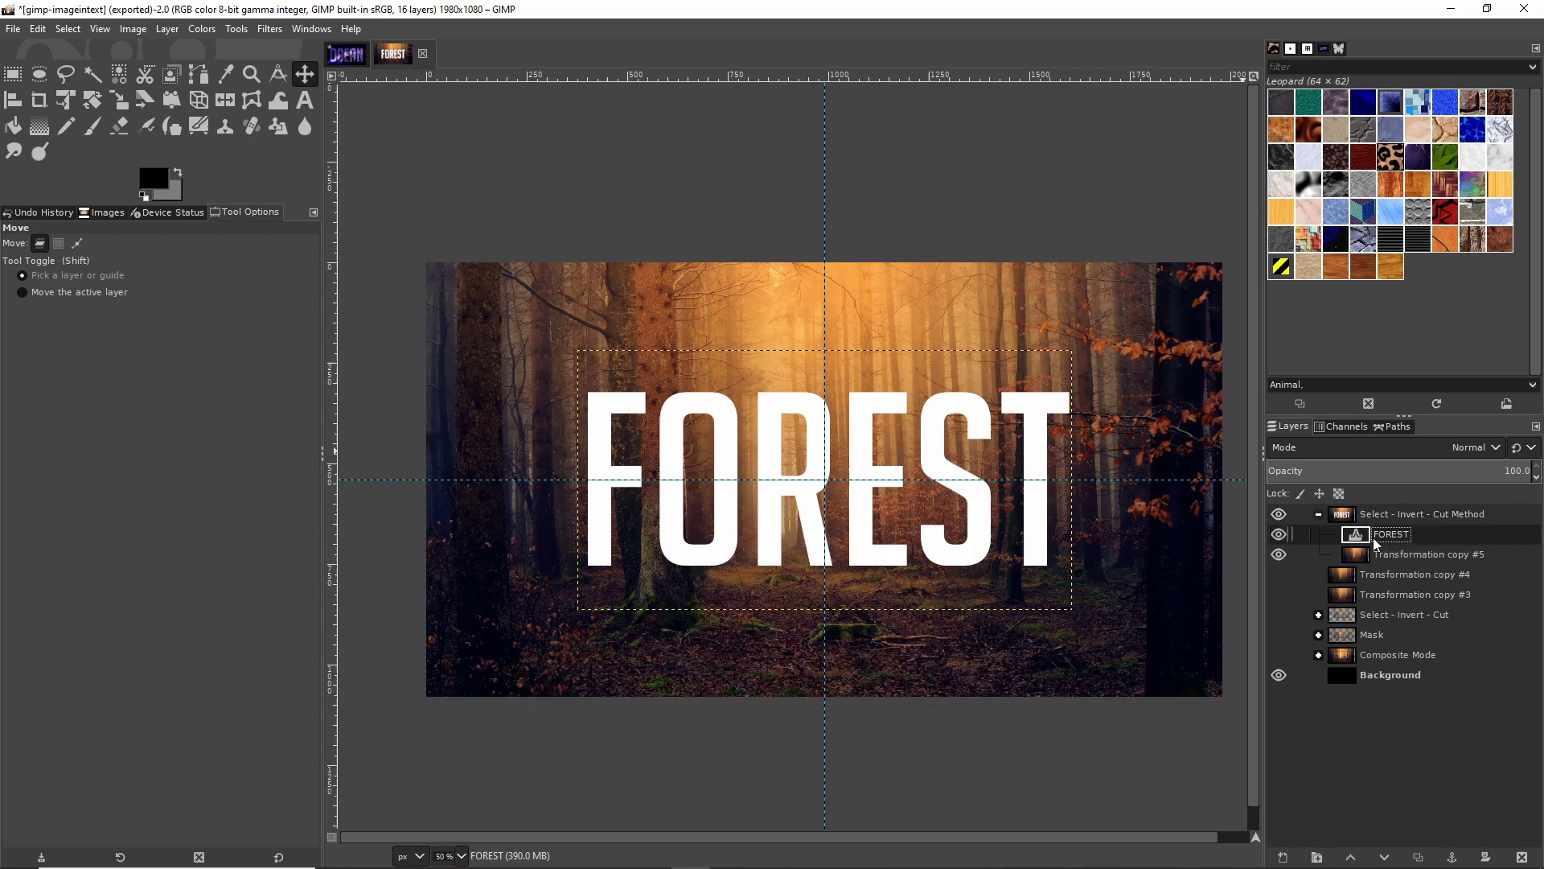
{"action": "right_click", "coordinate": [1365, 538]}
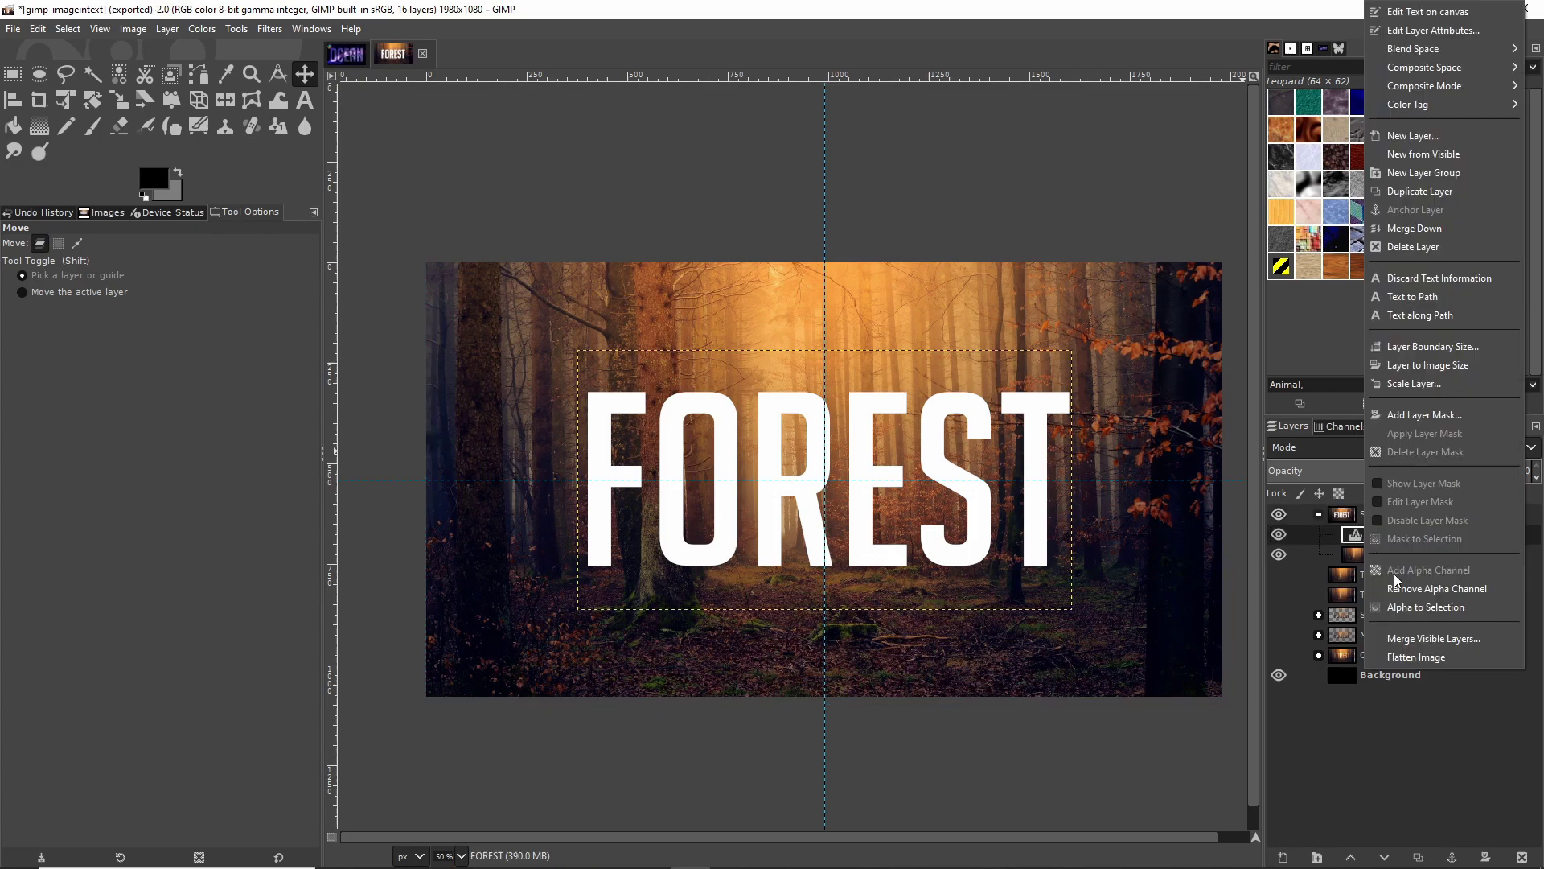
{"action": "left_click", "coordinate": [1417, 608]}
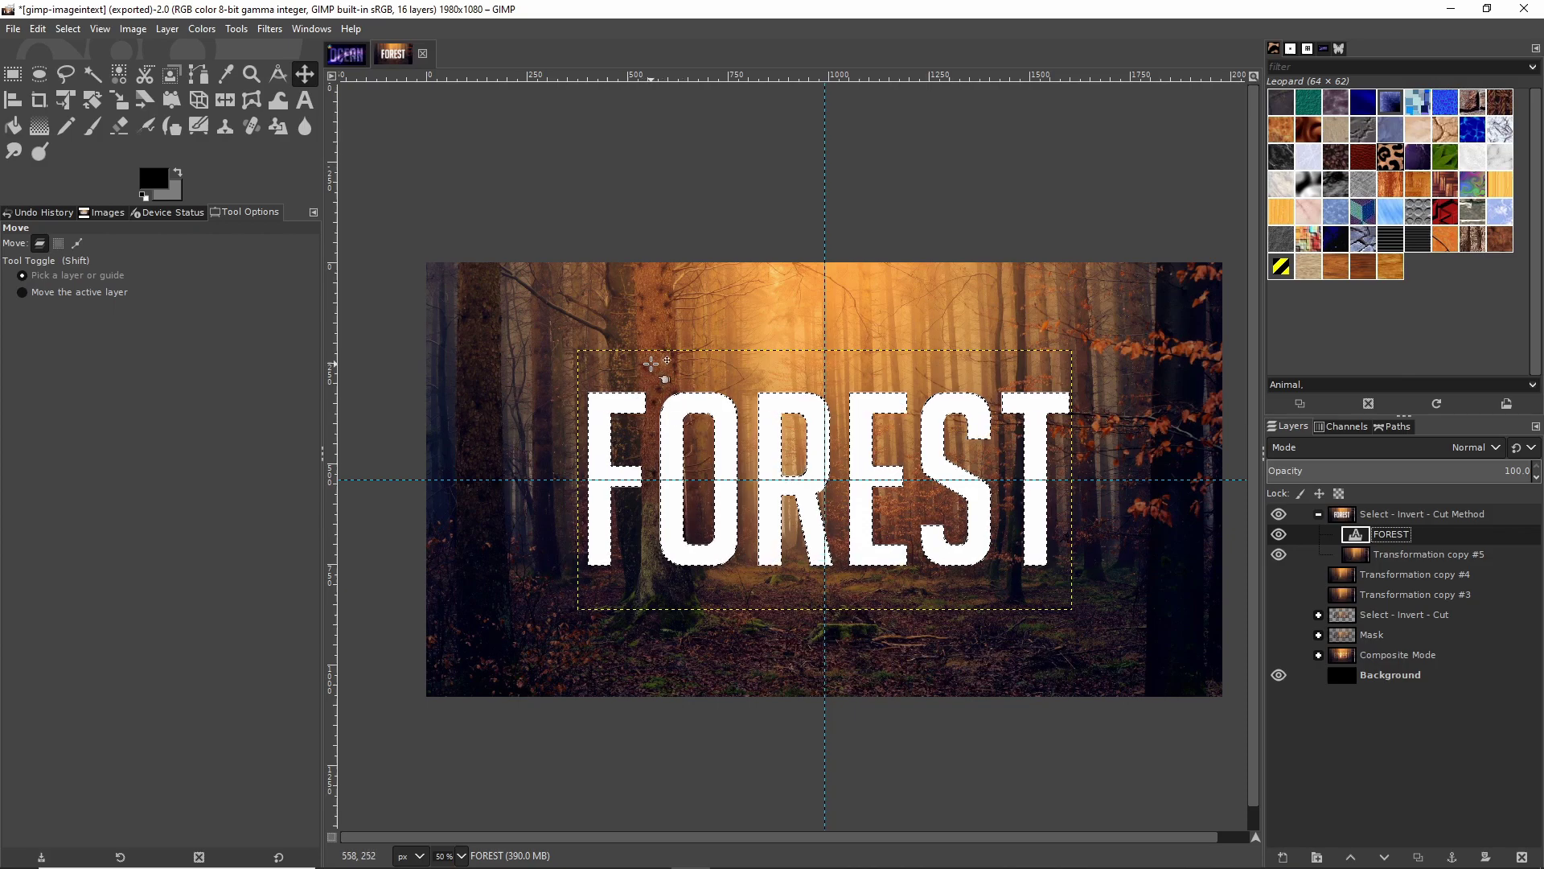
- Invert the letter selection and cut it from Transformation copy #5, leaving black around FOREST
{"action": "key", "text": "ctrl+i"}
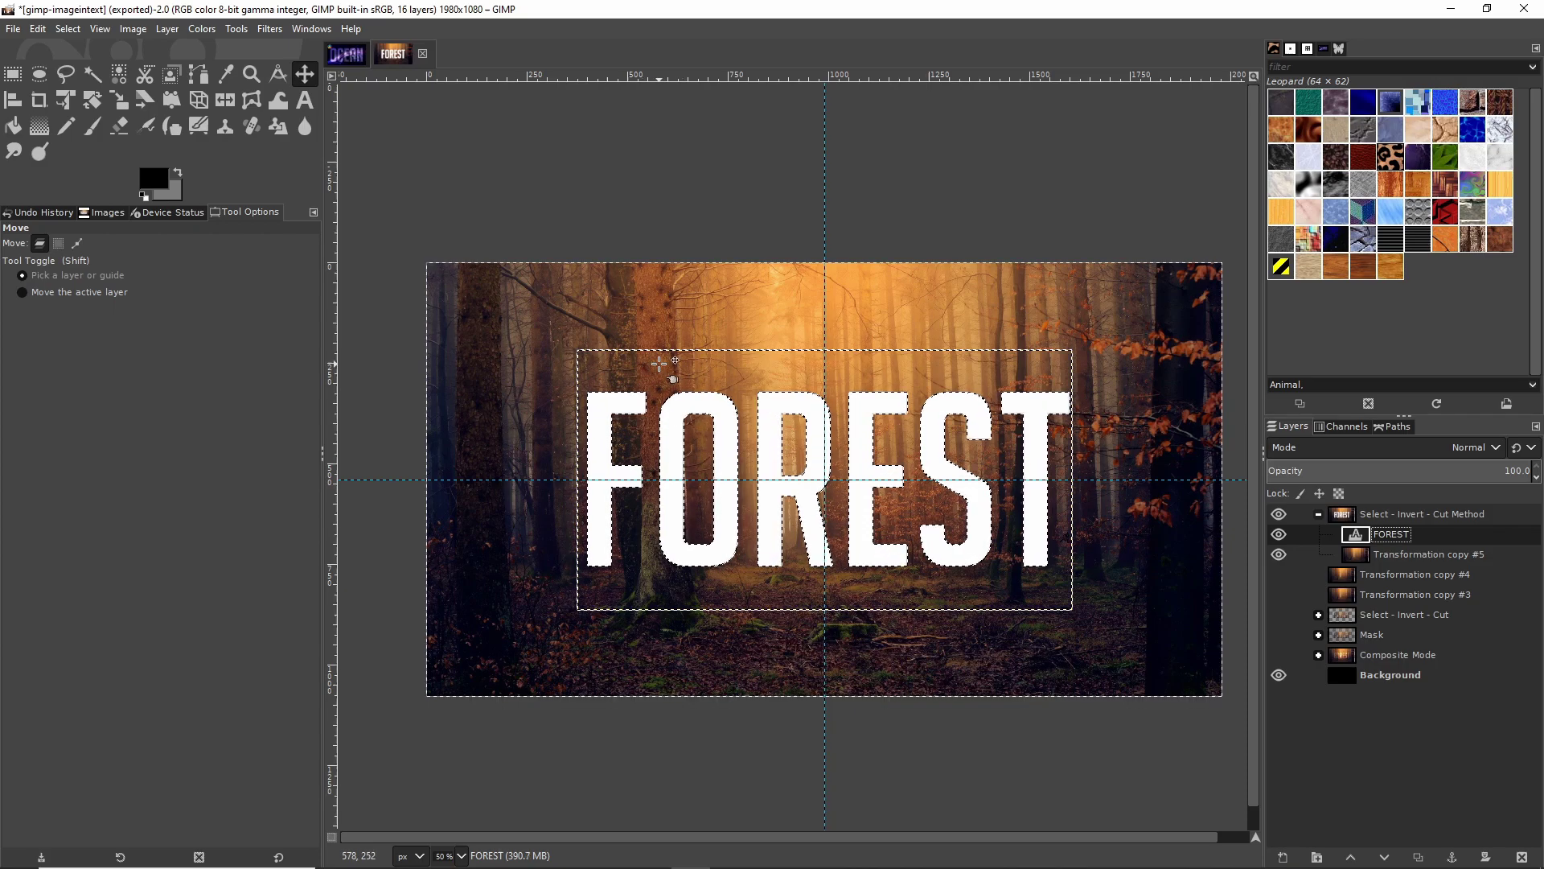
{"action": "left_click", "coordinate": [69, 29]}
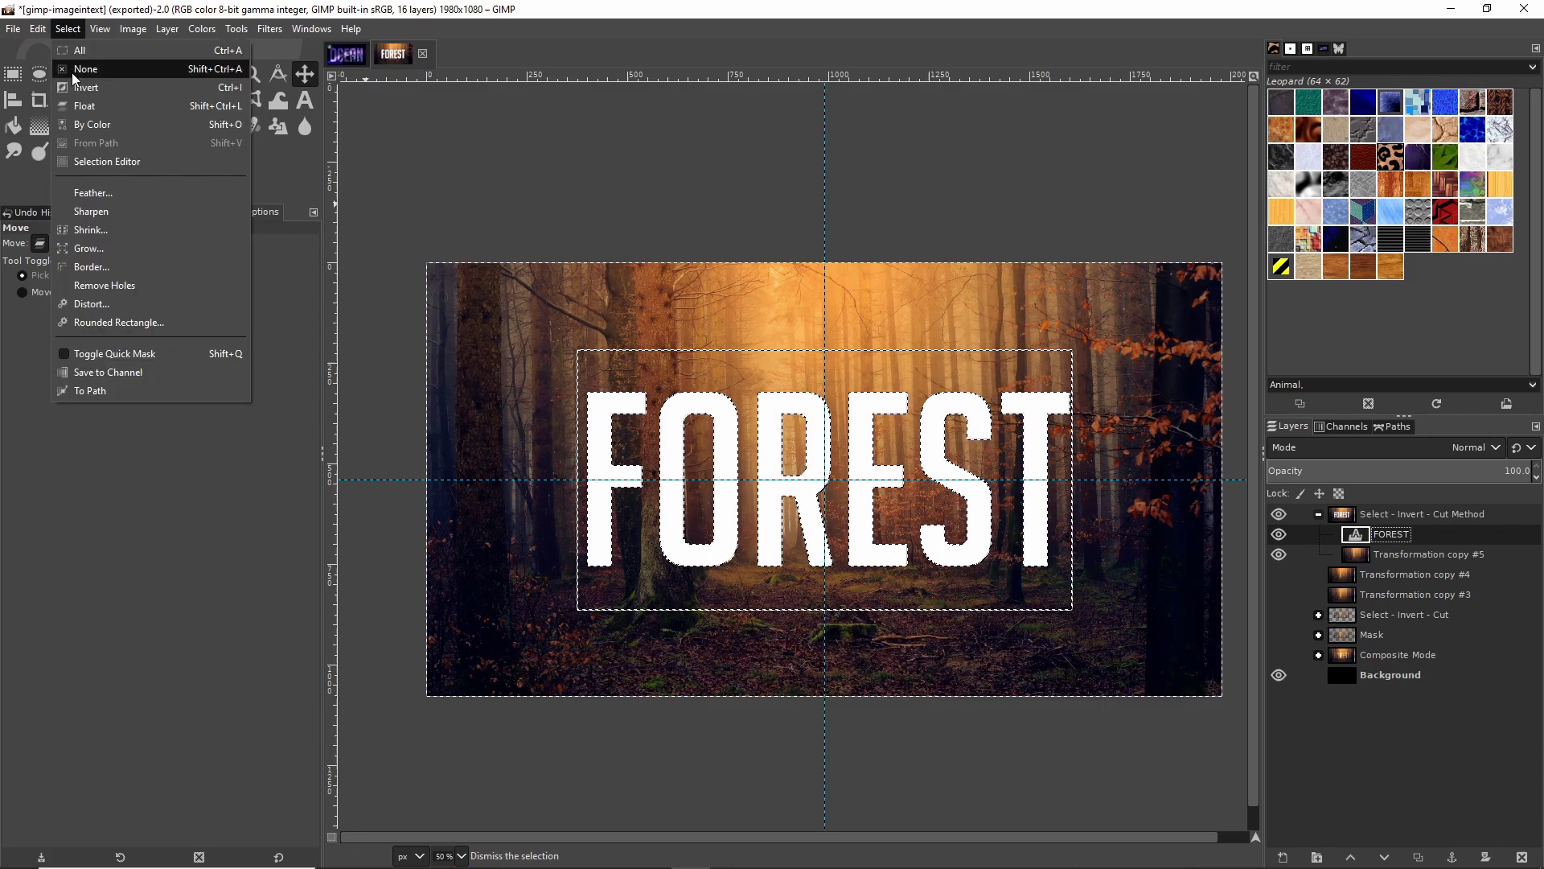
{"action": "key", "text": "Escape"}
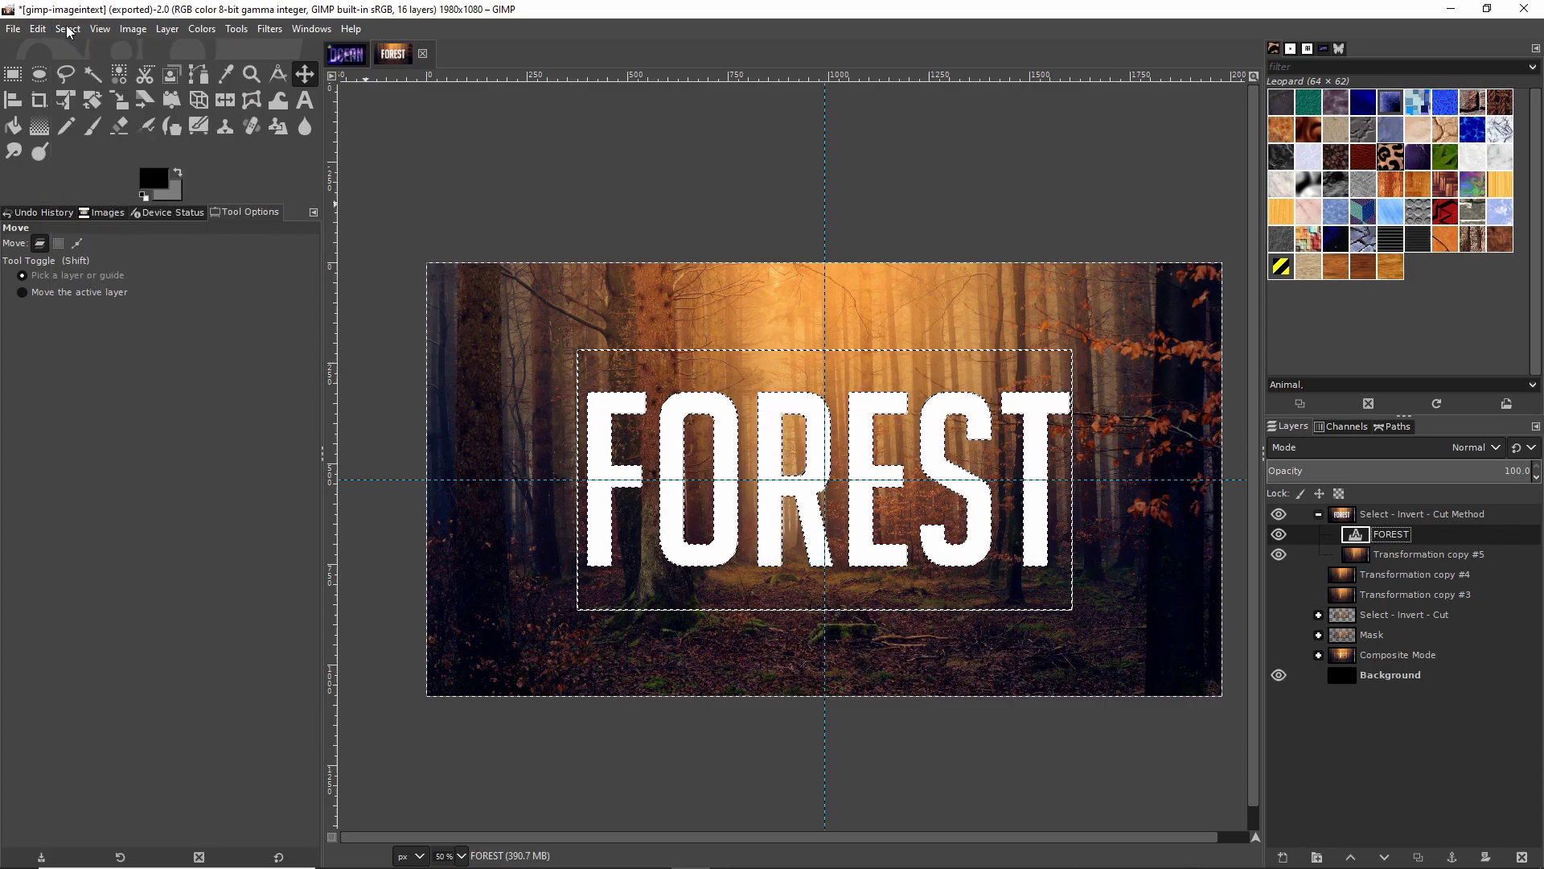
{"action": "left_click", "coordinate": [1362, 556]}
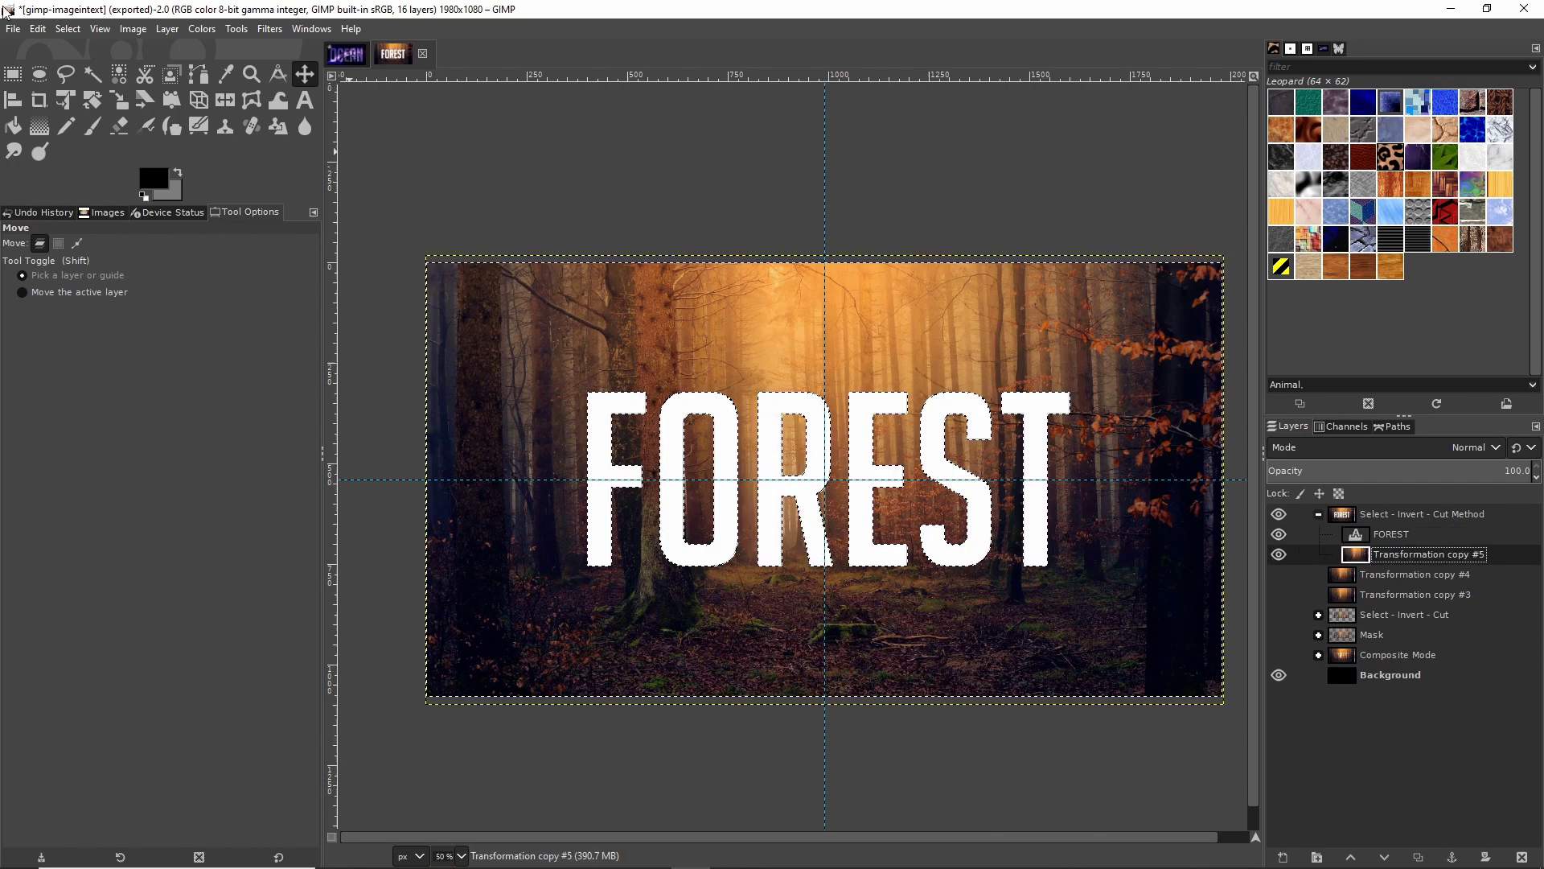
{"action": "left_click", "coordinate": [37, 29]}
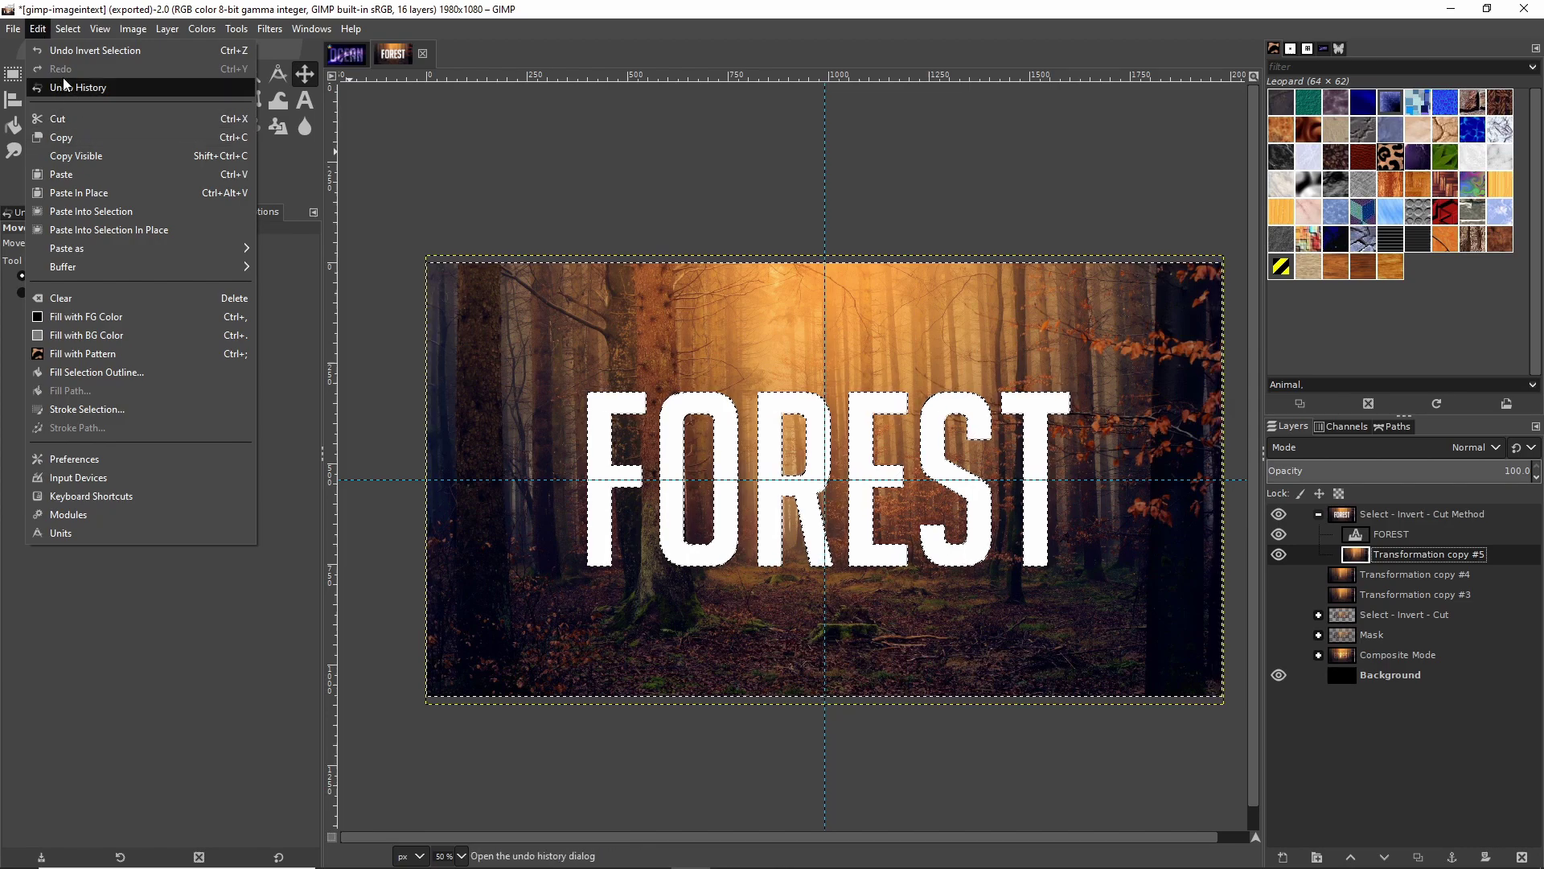
{"action": "left_click", "coordinate": [37, 29]}
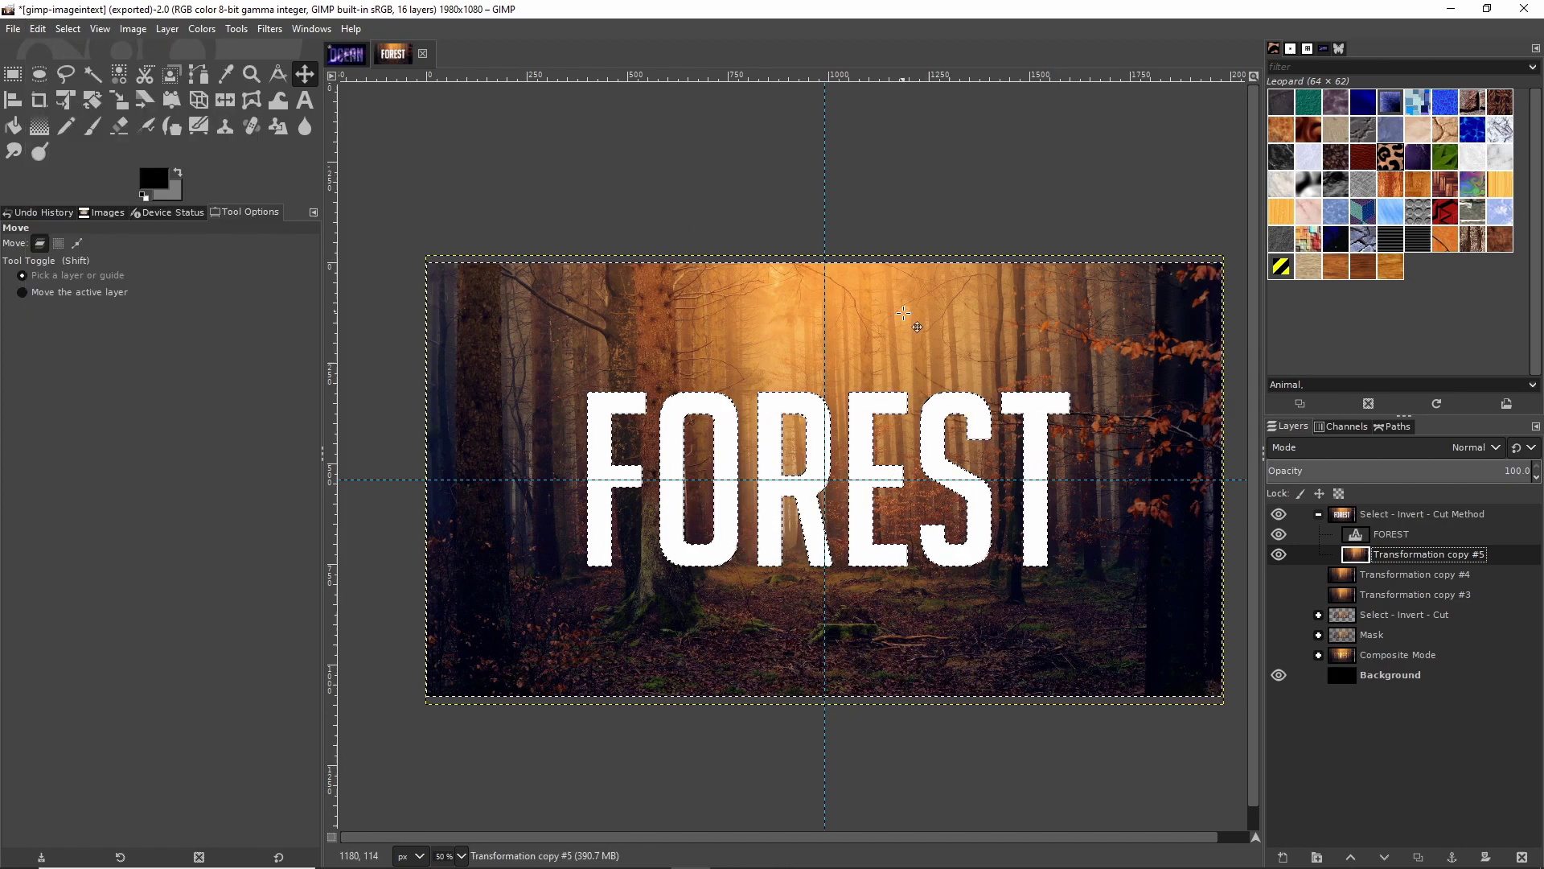
{"action": "key", "text": "ctrl+x"}
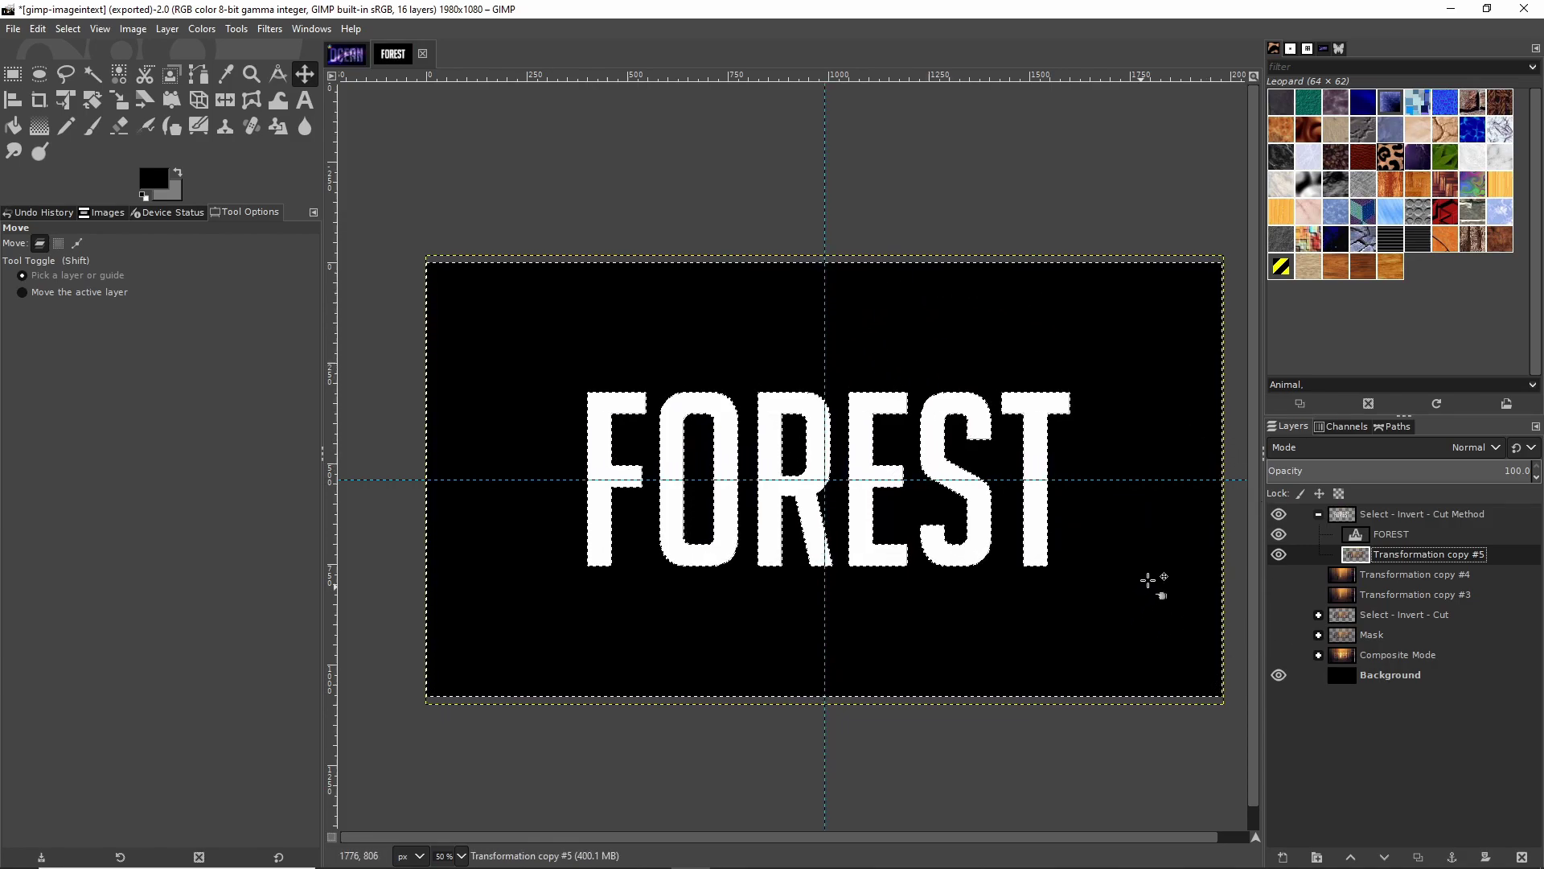
- Paste the cut photo as Pasted Layer #1 below Transformation copy #5 and hide it
{"action": "key", "text": "ctrl+v"}
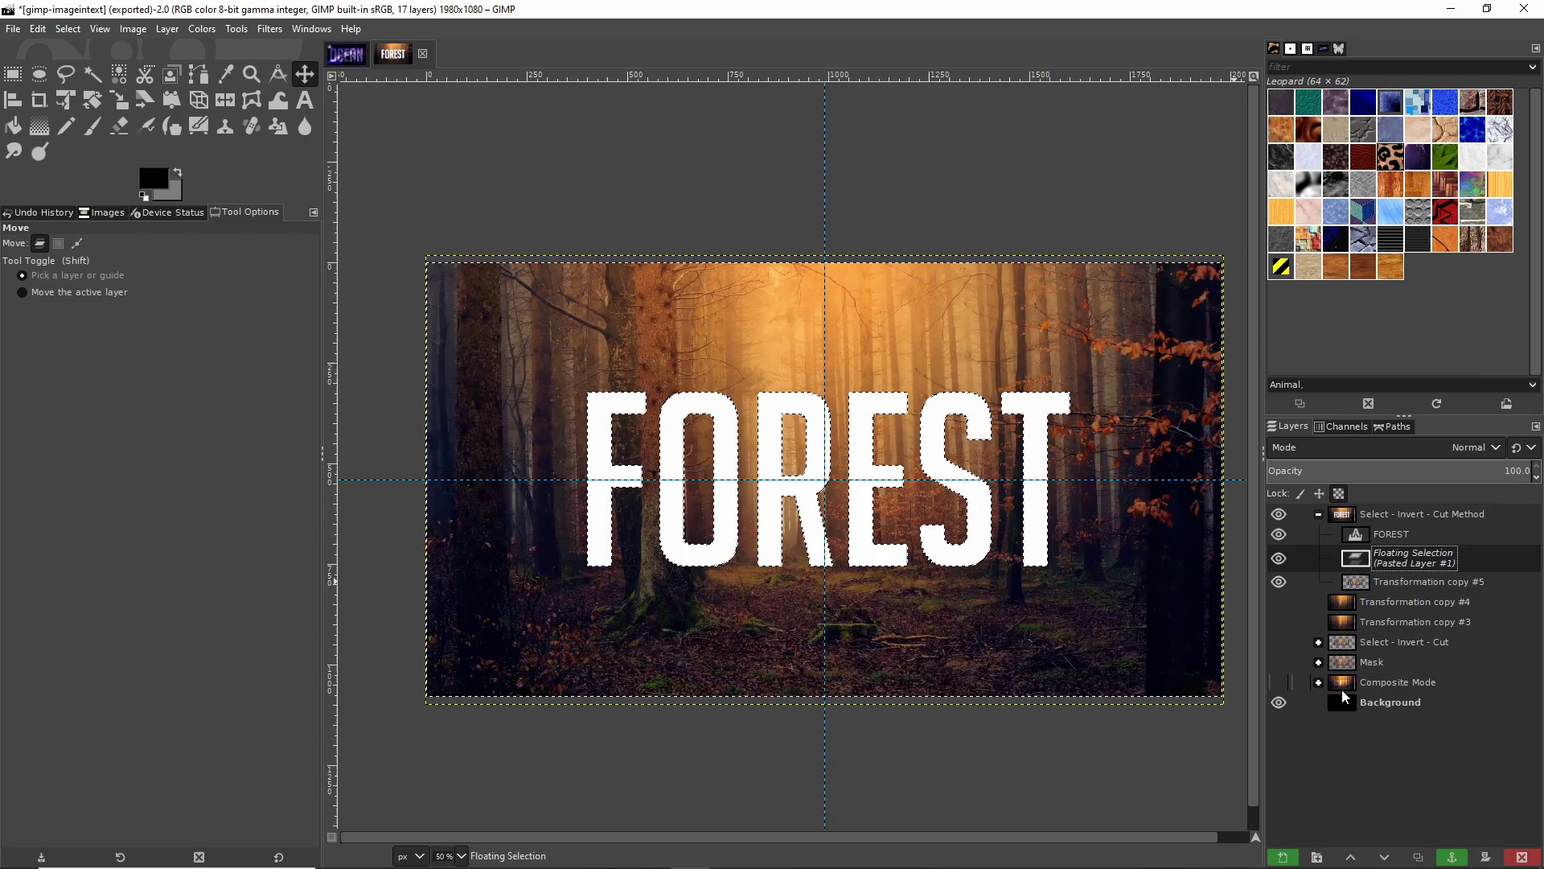
{"action": "left_click", "coordinate": [1282, 857]}
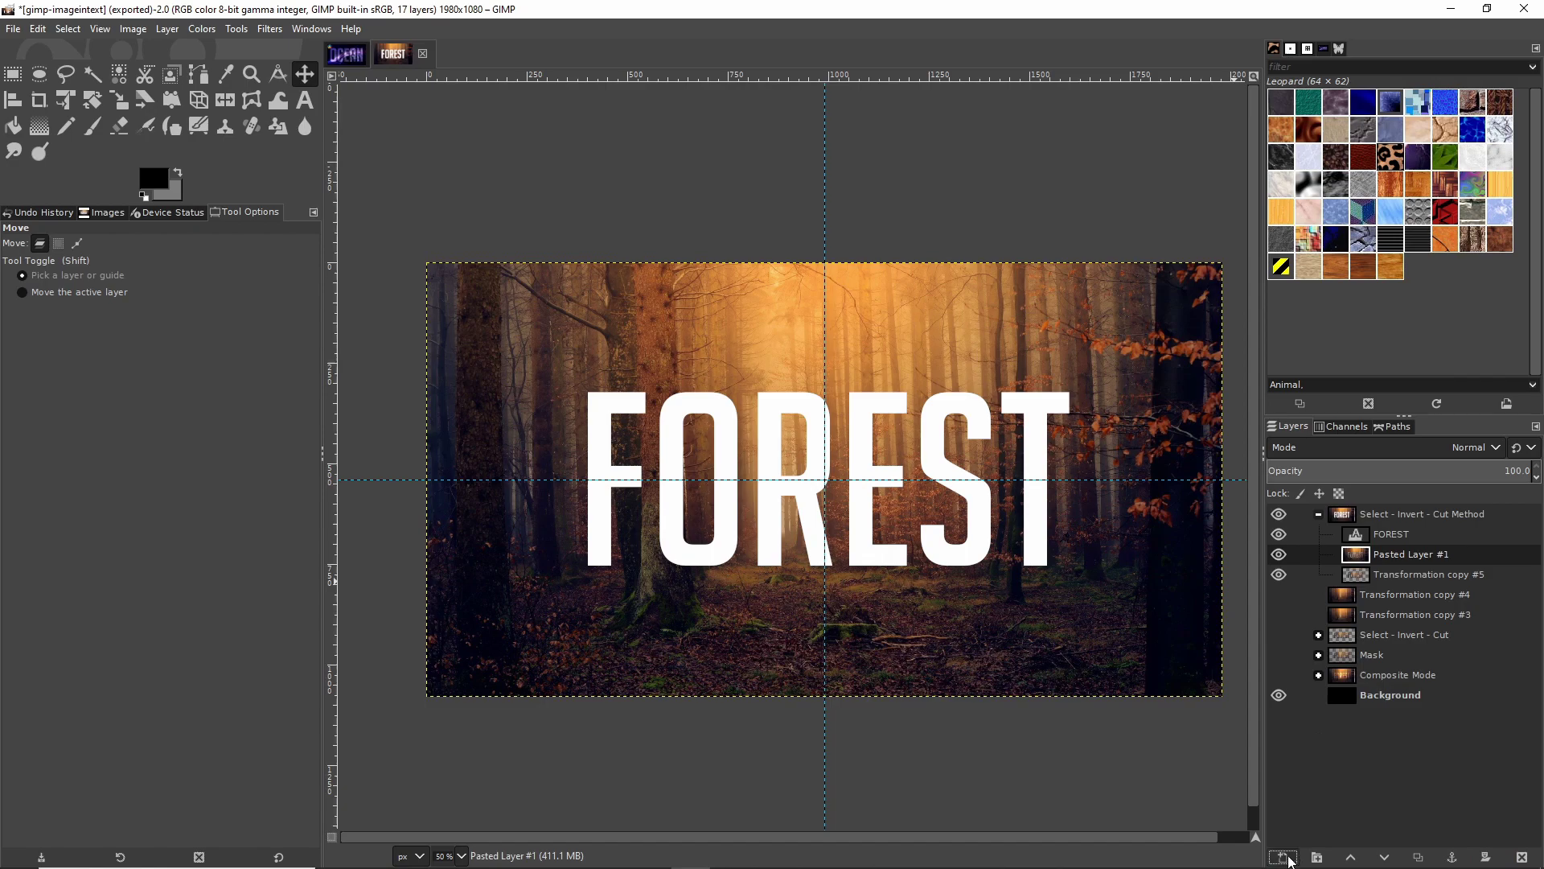
{"action": "left_click_drag", "start_coordinate": [1368, 555], "coordinate": [1365, 585]}
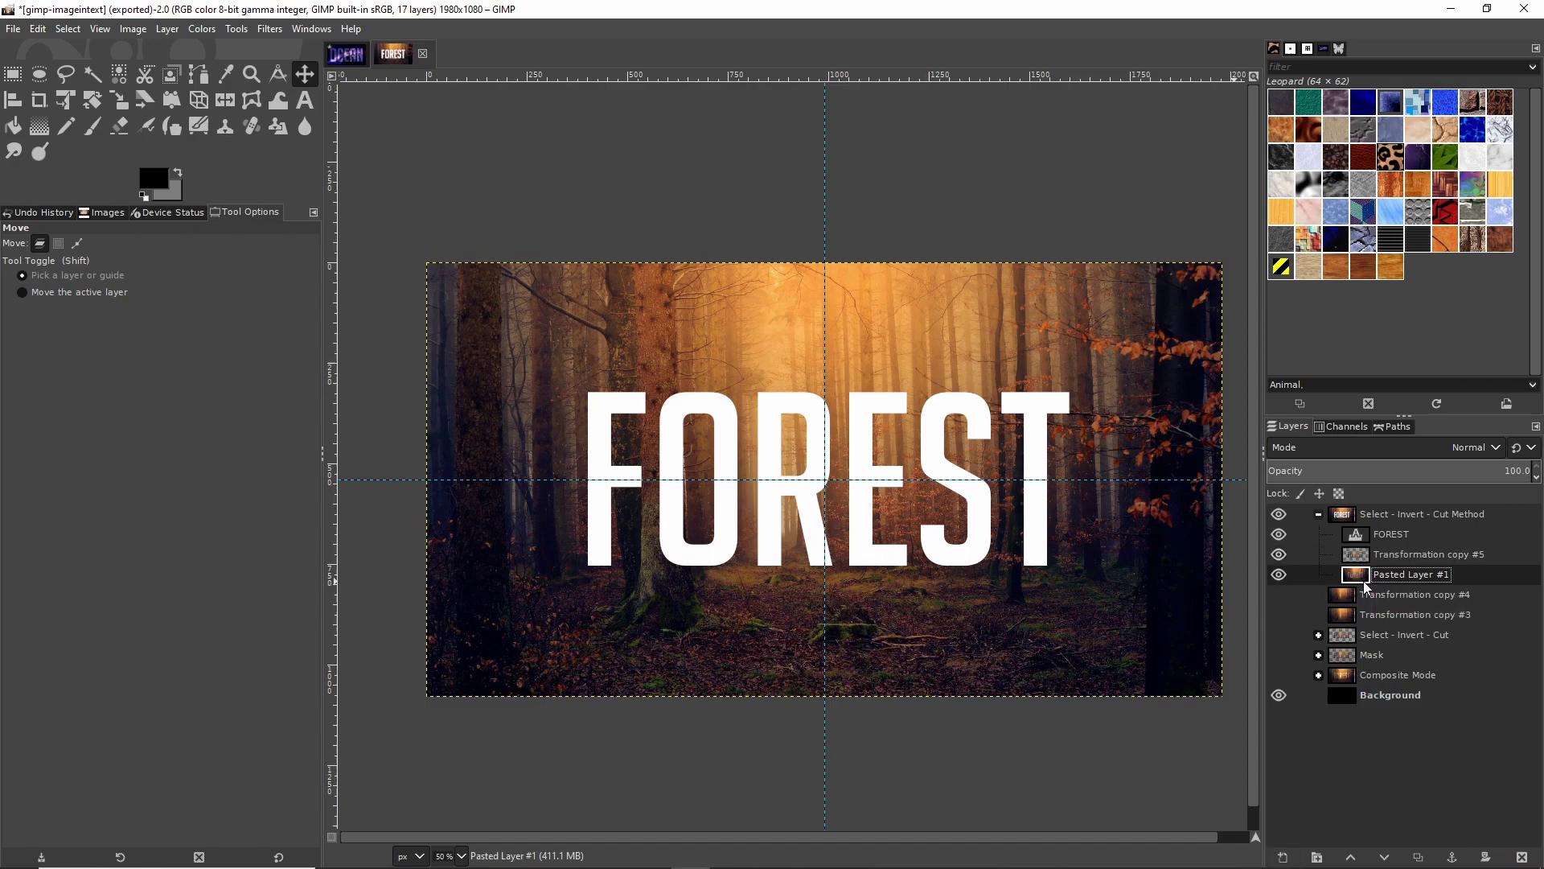
{"action": "left_click", "coordinate": [1279, 575]}
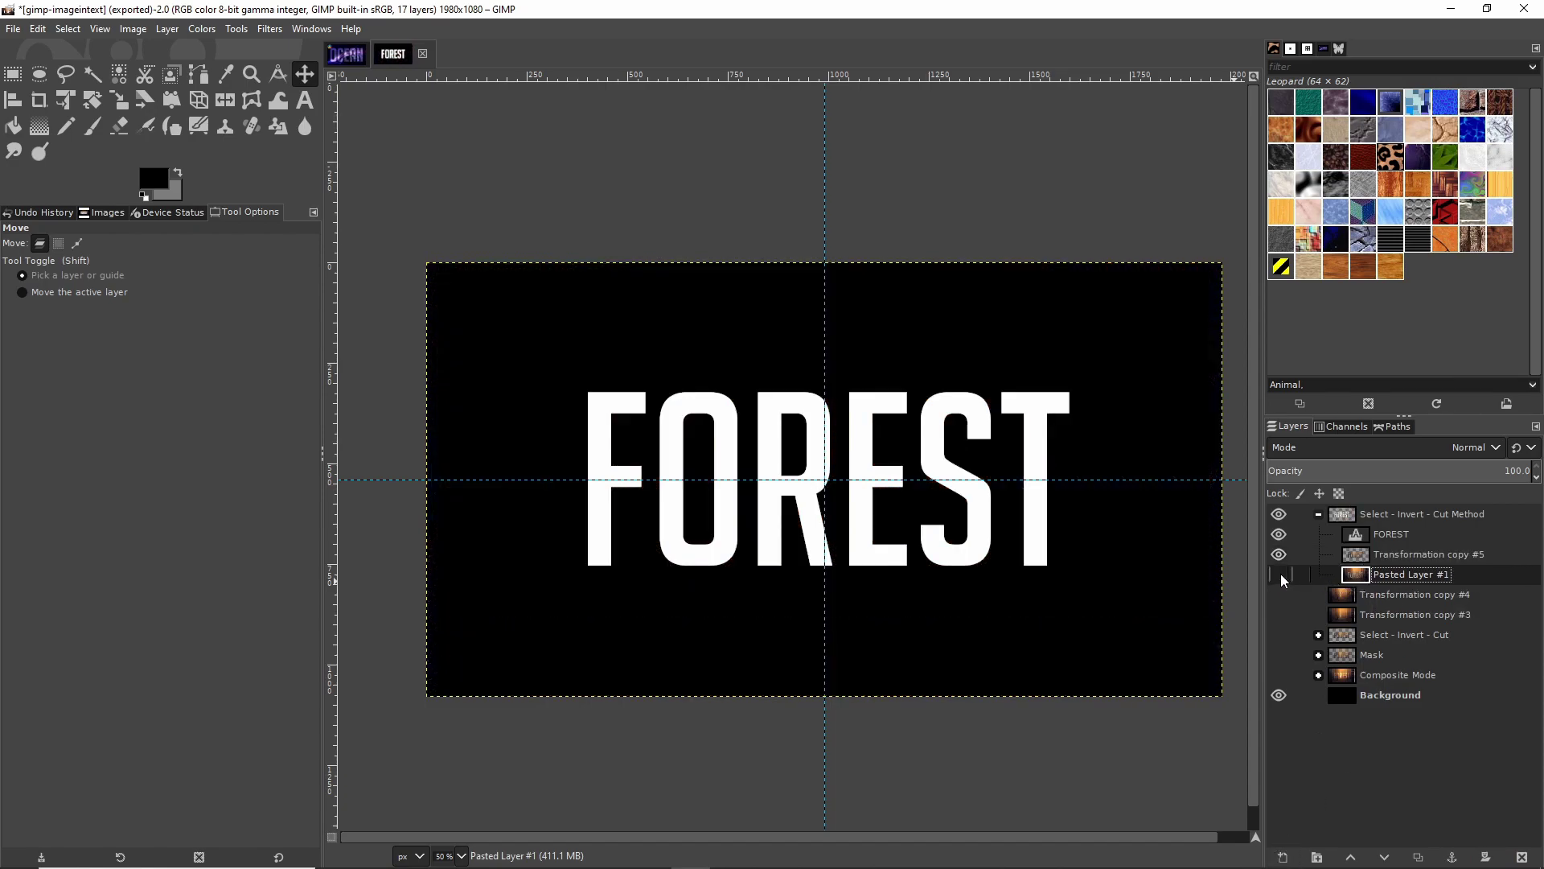
{"action": "left_click", "coordinate": [1401, 553]}
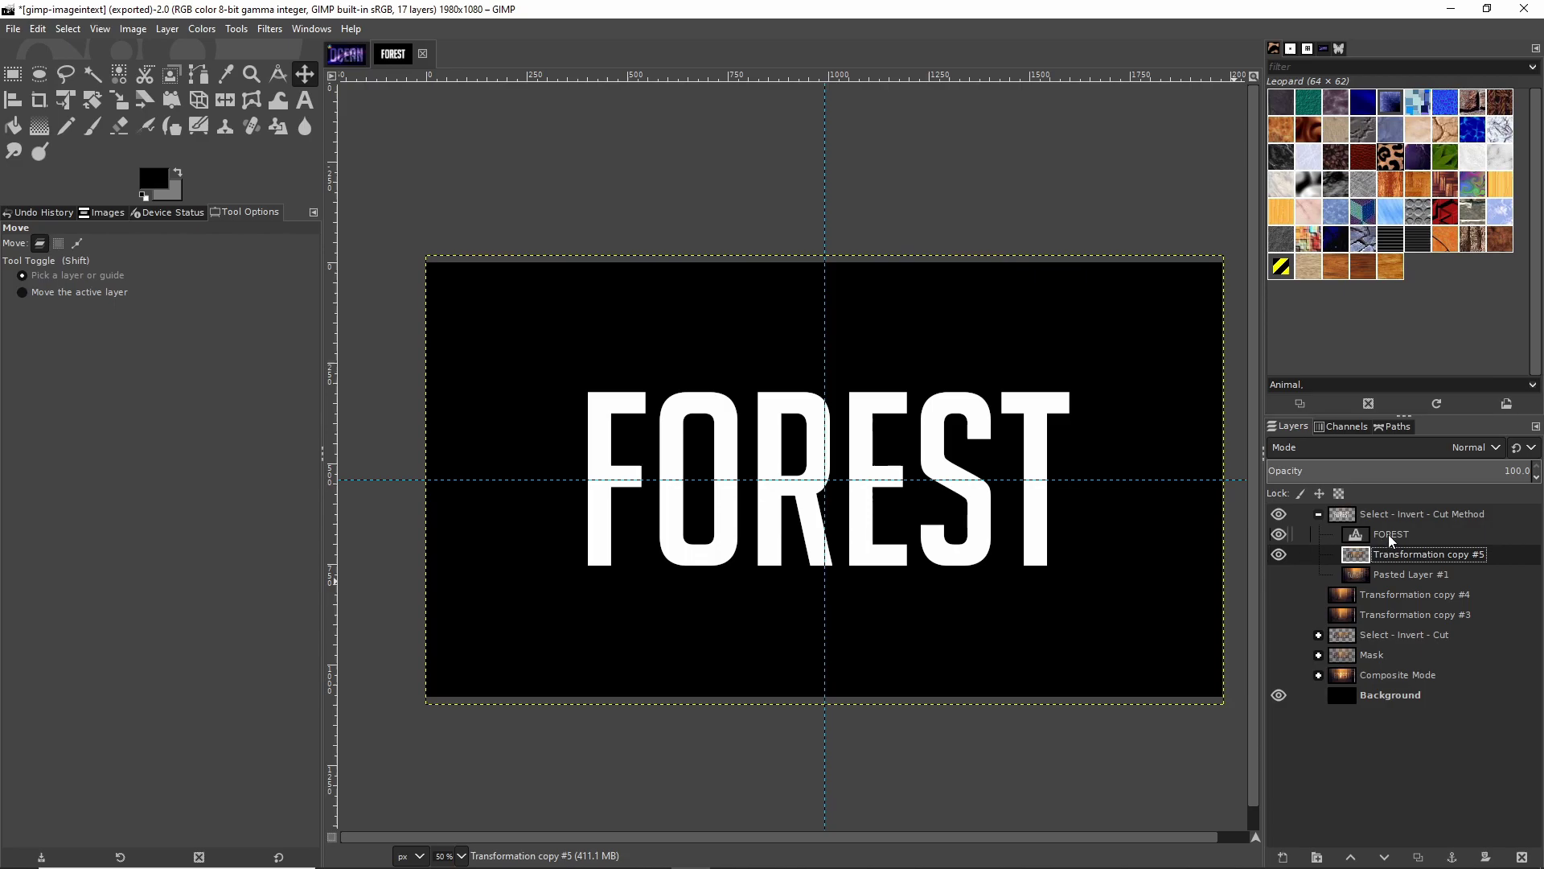
{"action": "left_click", "coordinate": [1391, 534]}
- Hide the white FOREST text layer to reveal forest-textured letters on black
{"action": "left_click", "coordinate": [1278, 535]}
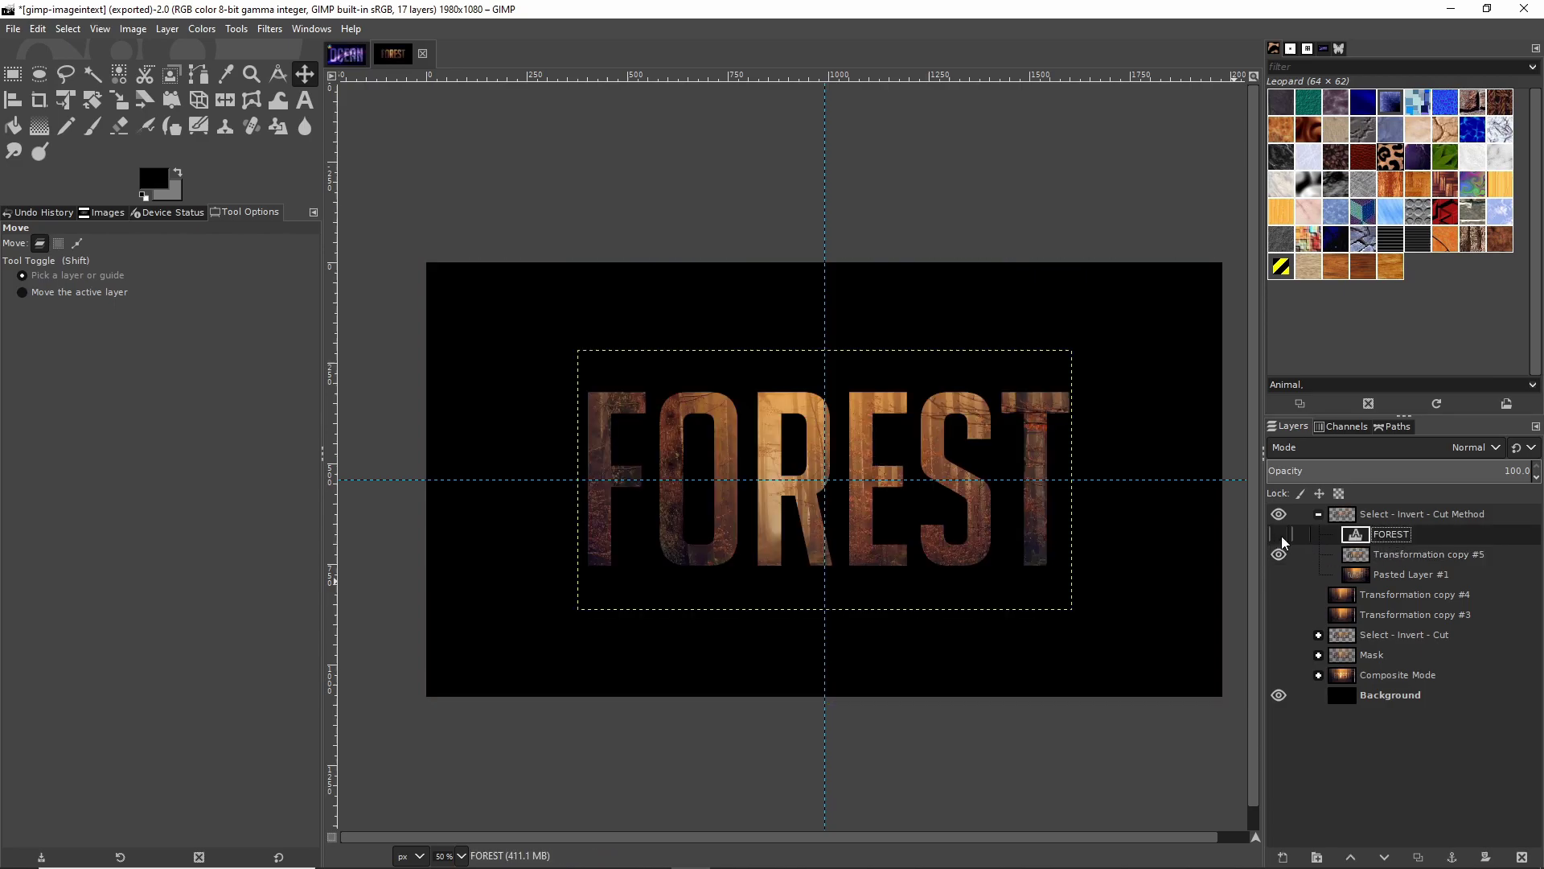
{"action": "left_click", "coordinate": [1410, 551]}
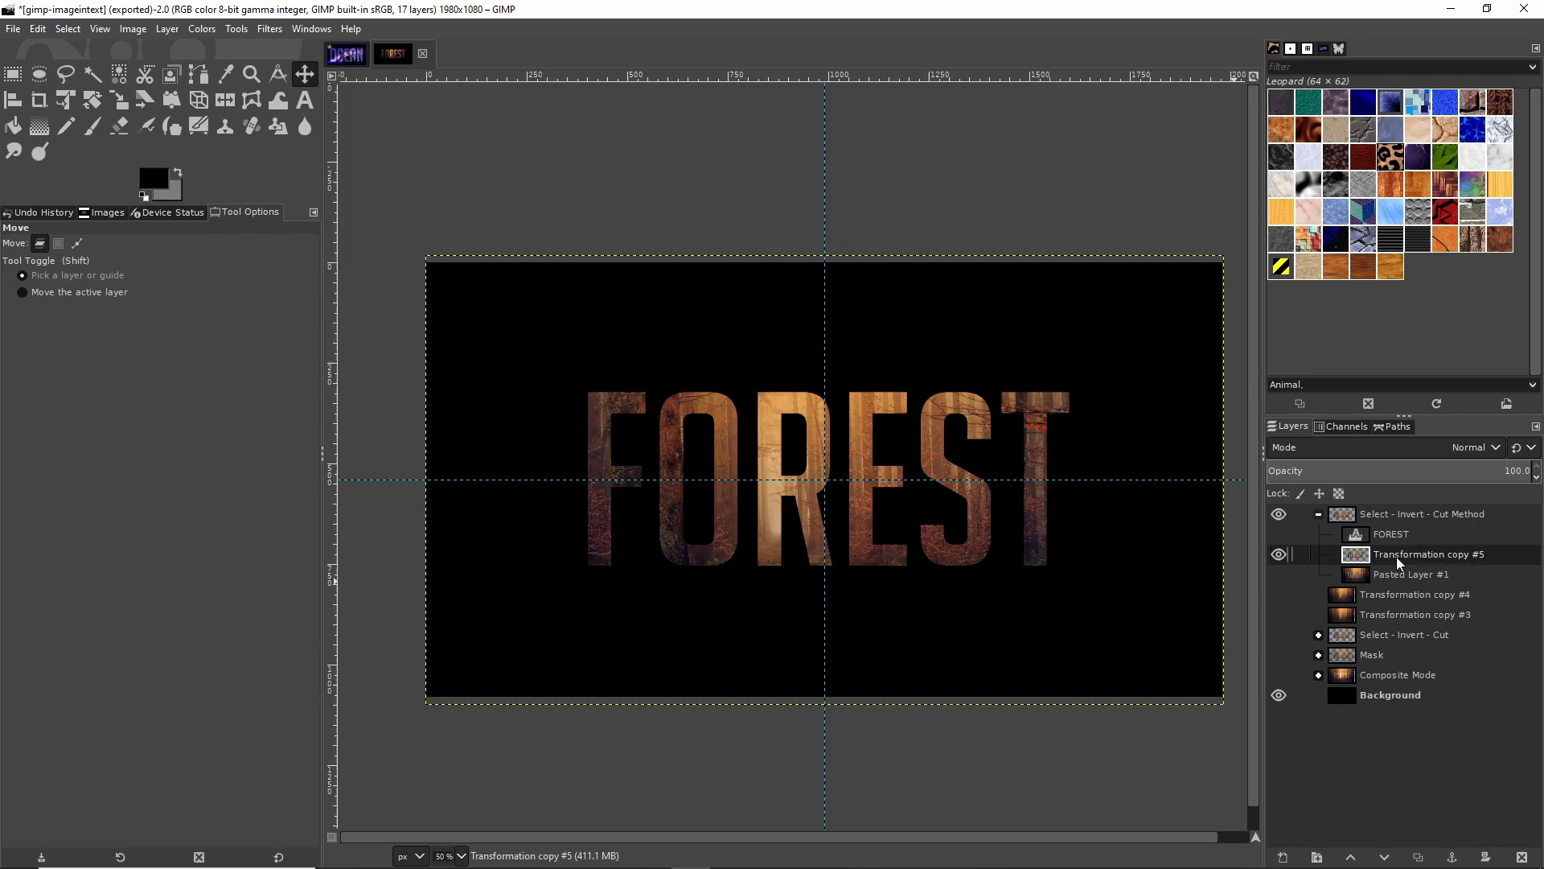
- Show Pasted Layer #1 again, trying a Merge Down of Transformation copy #5 and undoing it
{"action": "left_click", "coordinate": [1279, 574]}
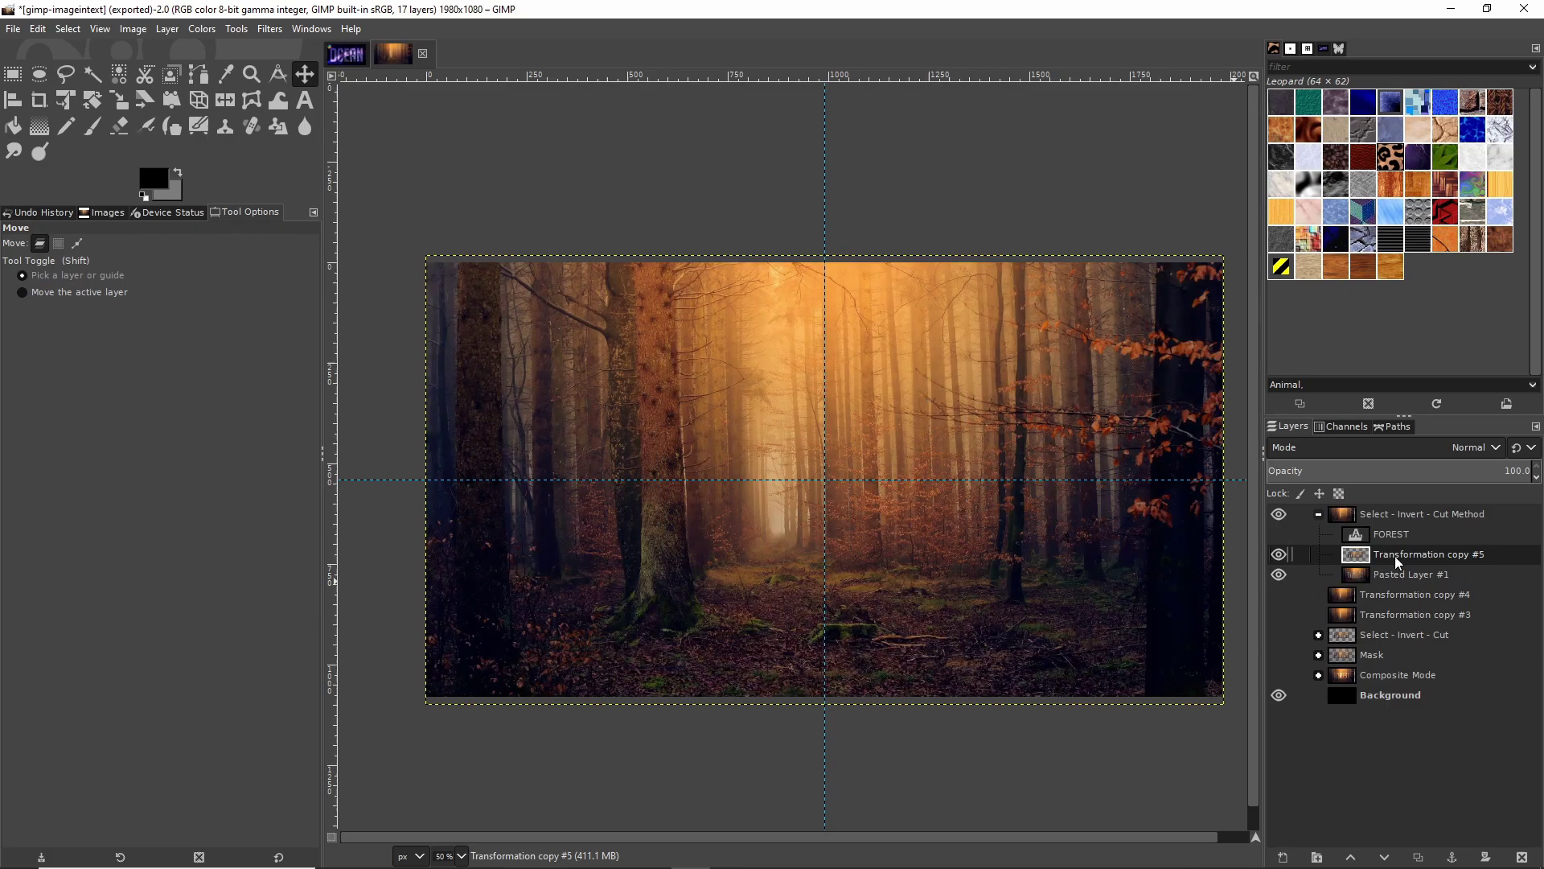
{"action": "right_click", "coordinate": [1396, 561]}
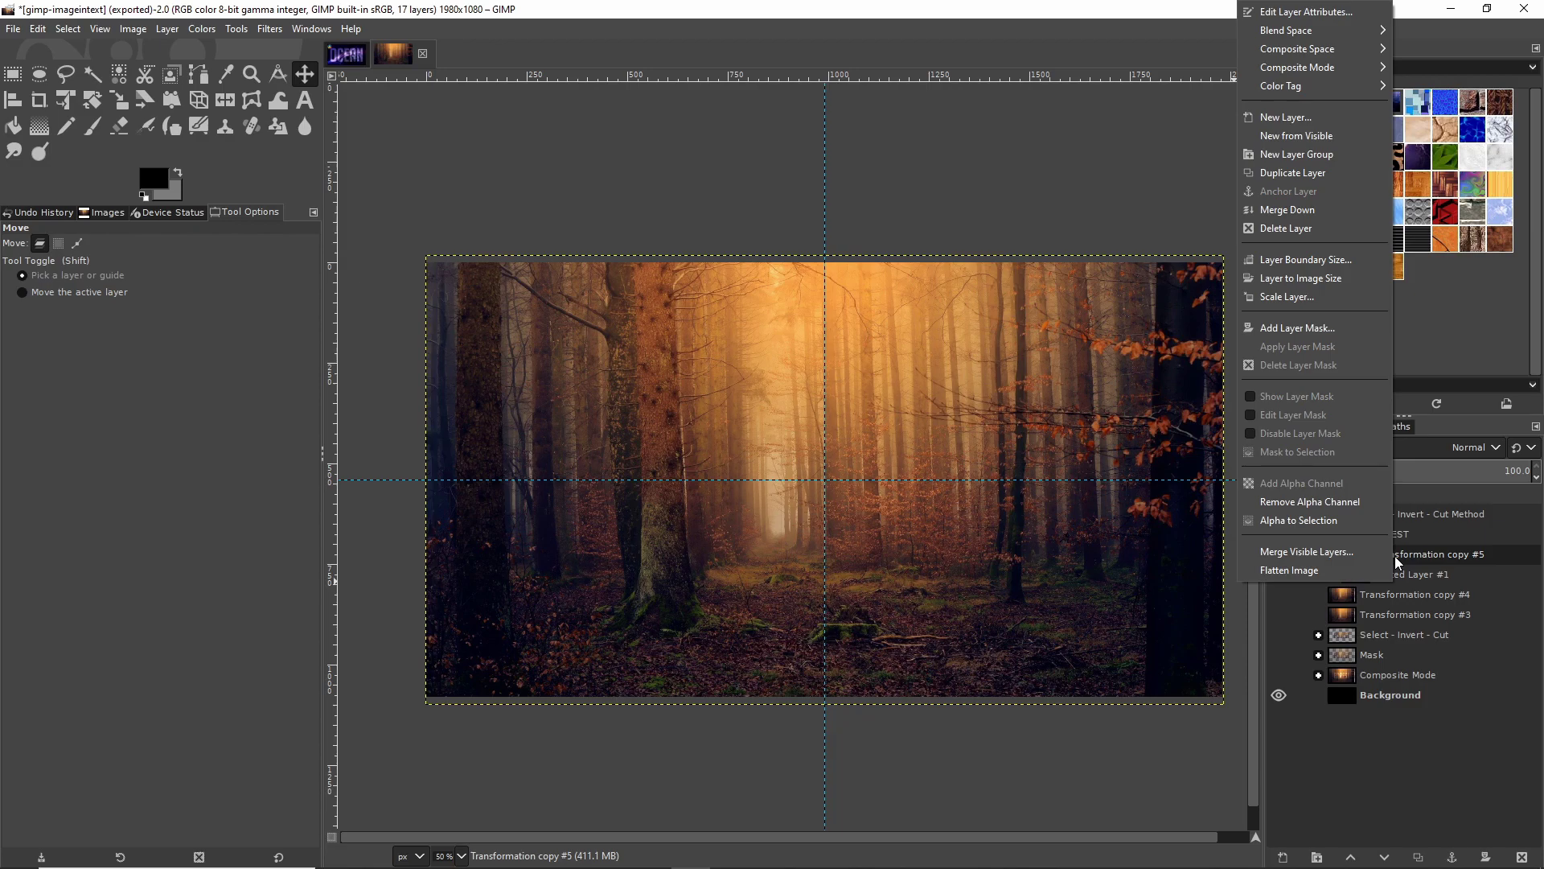
{"action": "left_click", "coordinate": [1312, 214]}
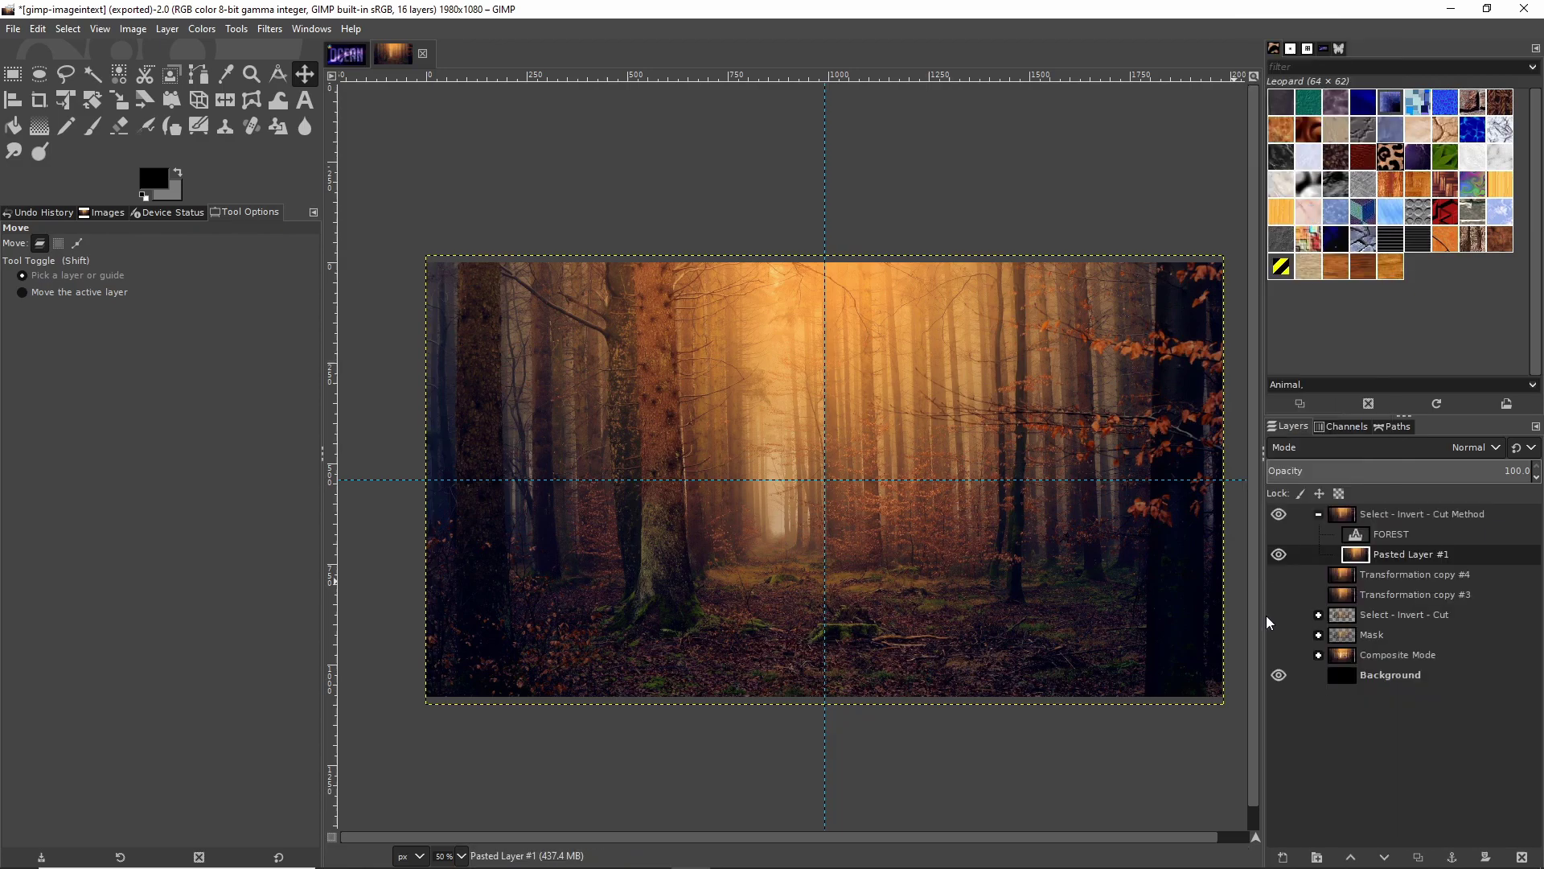
{"action": "left_click", "coordinate": [1279, 554]}
{"action": "left_click", "coordinate": [1279, 554]}
{"action": "key", "text": "ctrl+z"}
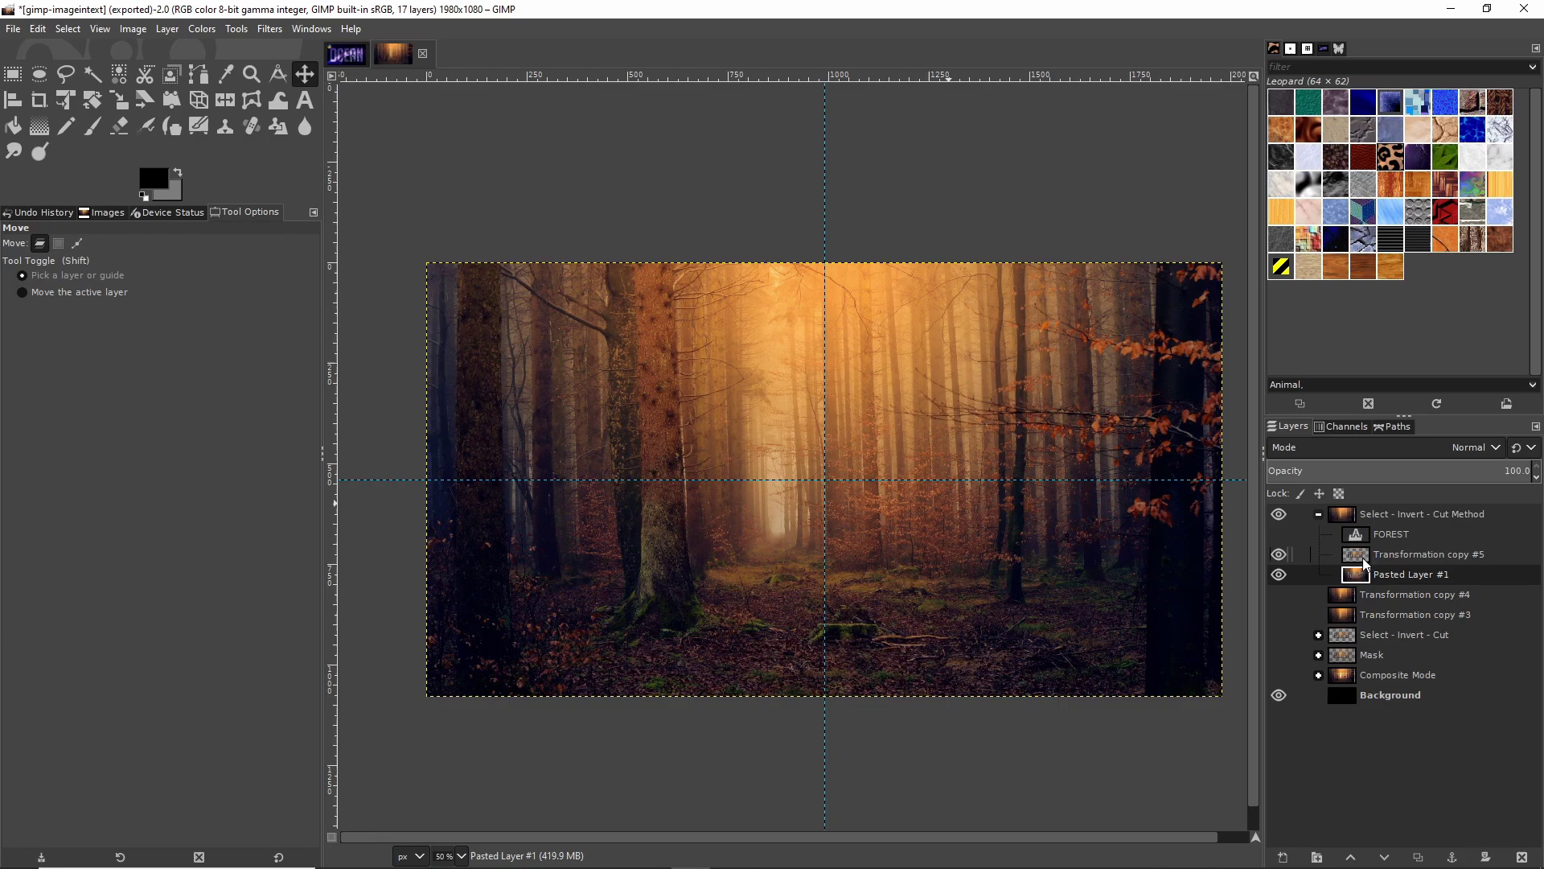
- Duplicate the FOREST text layer as new layer FOREST #3
{"action": "left_click", "coordinate": [1367, 530]}
{"action": "key", "text": "ctrl+c"}
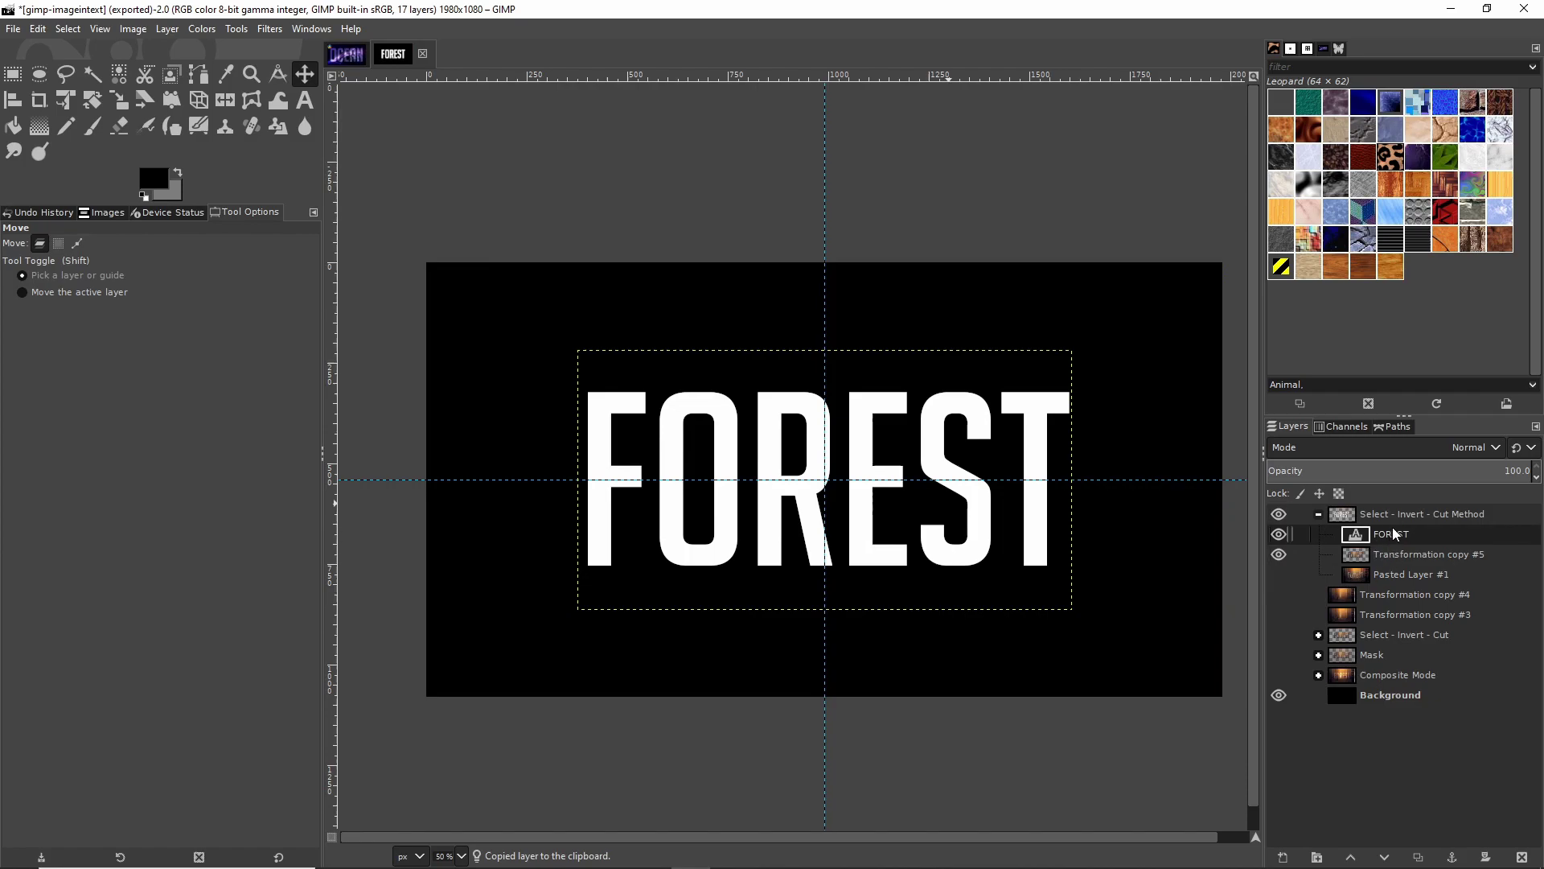
{"action": "key", "text": "ctrl+v"}
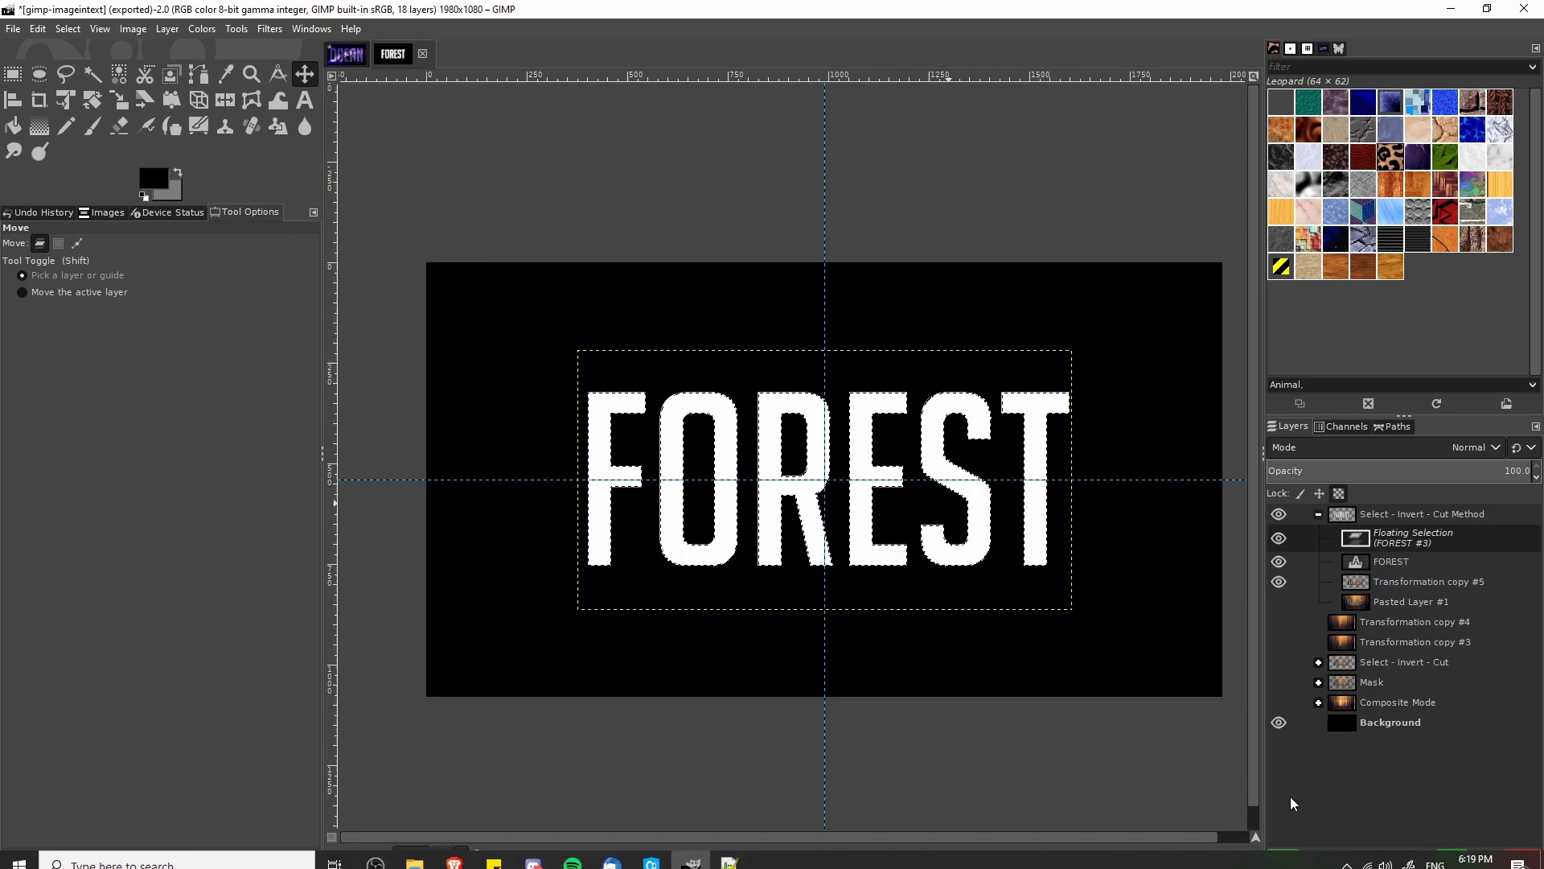
{"action": "left_click", "coordinate": [1283, 857]}
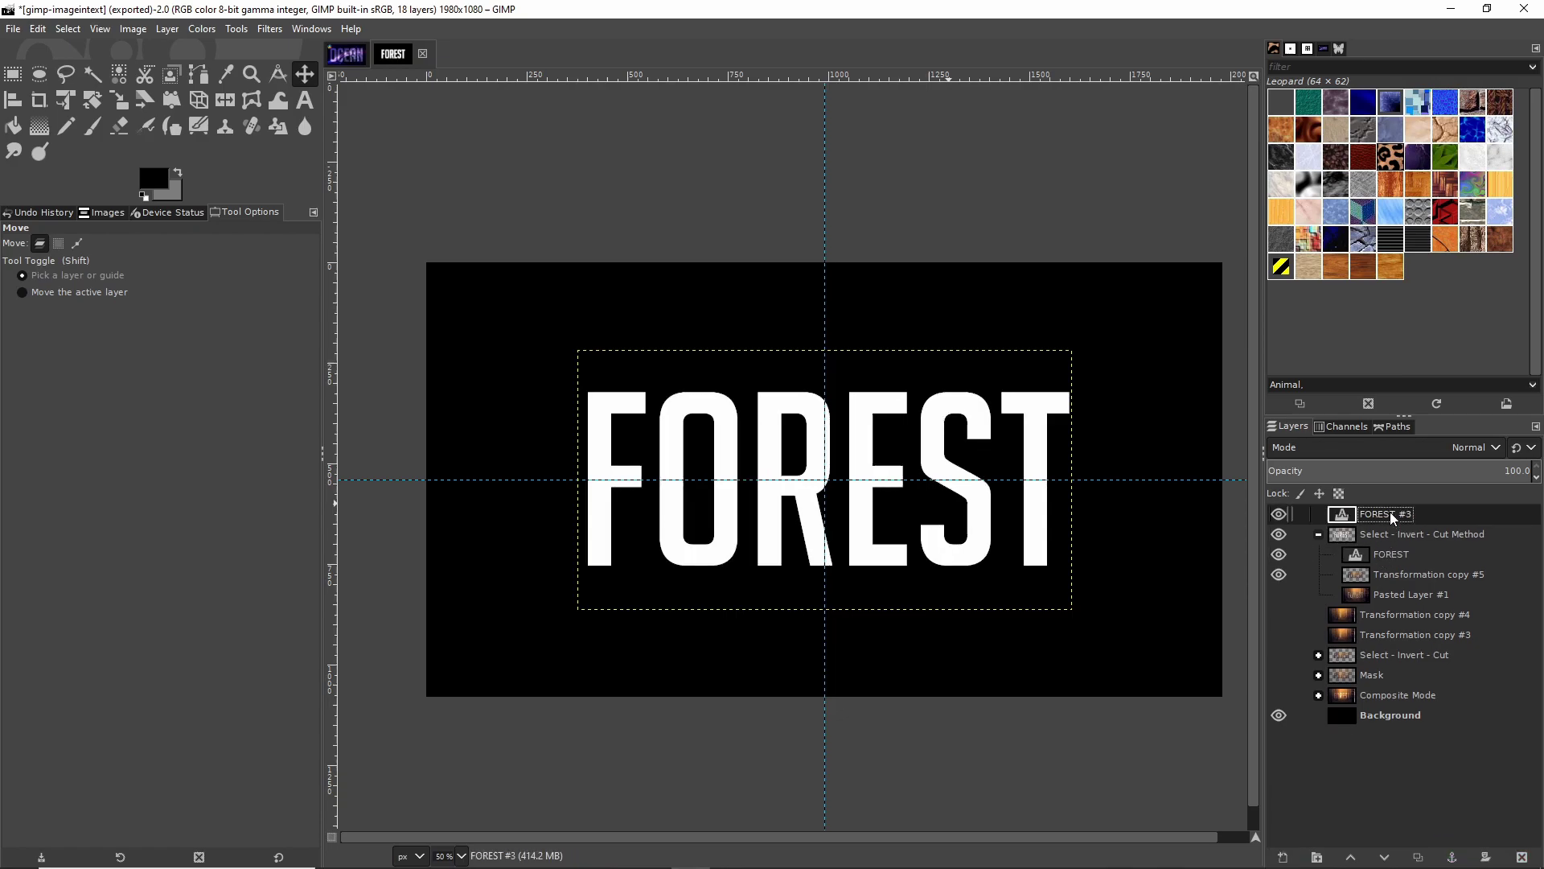
- Hide and collapse the Cut Method group, then paste another copy as FOREST #4
{"action": "left_click", "coordinate": [1280, 535]}
{"action": "left_click", "coordinate": [1319, 534]}
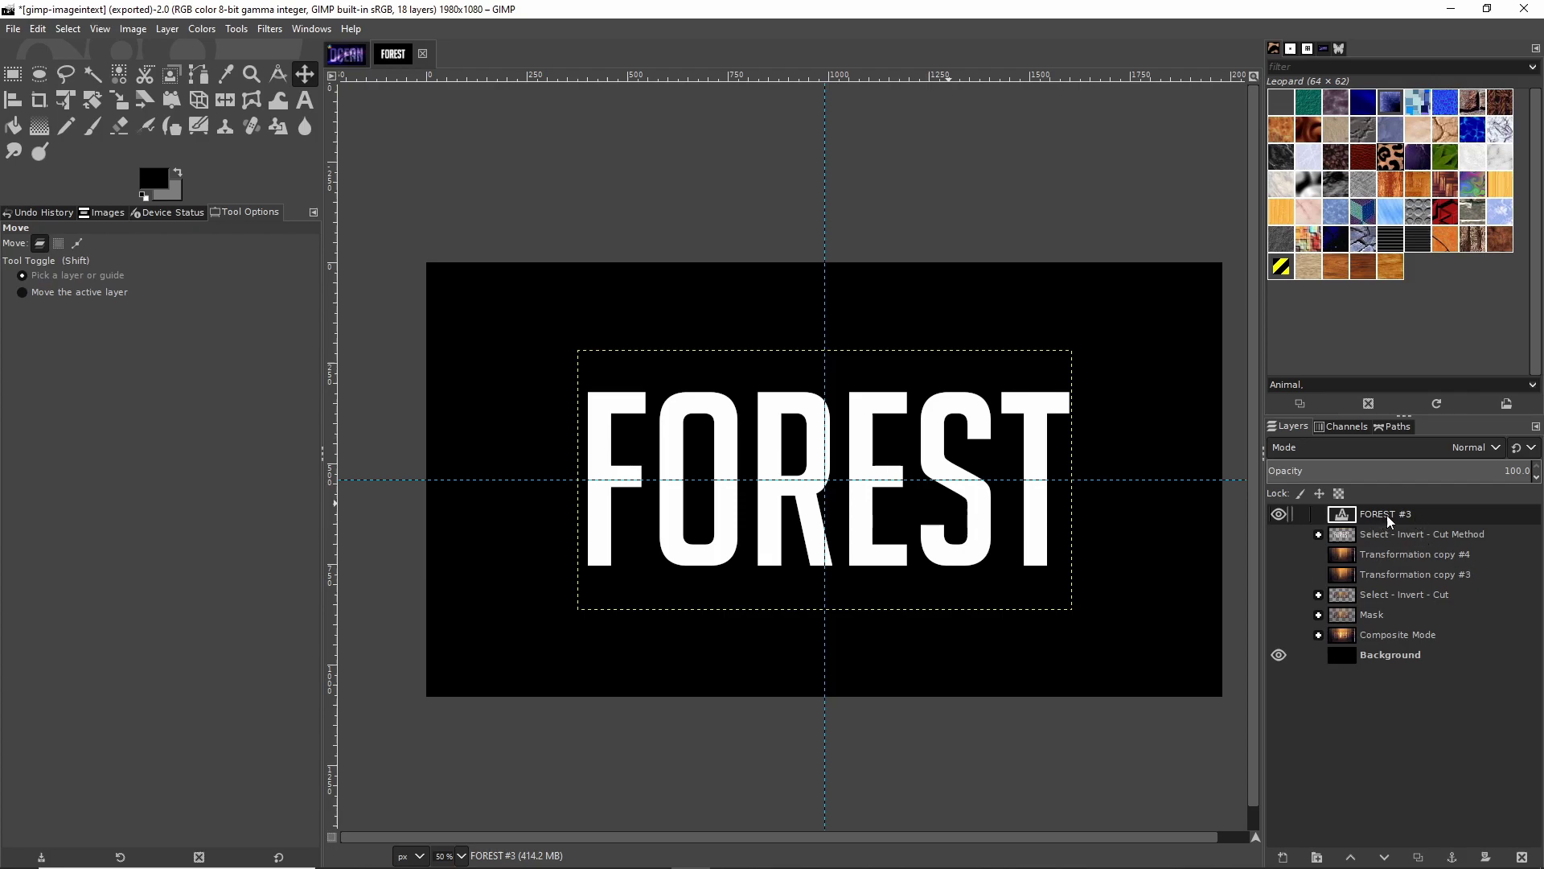
{"action": "key", "text": "ctrl+c"}
{"action": "key", "text": "ctrl+v"}
{"action": "left_click", "coordinate": [1283, 857]}
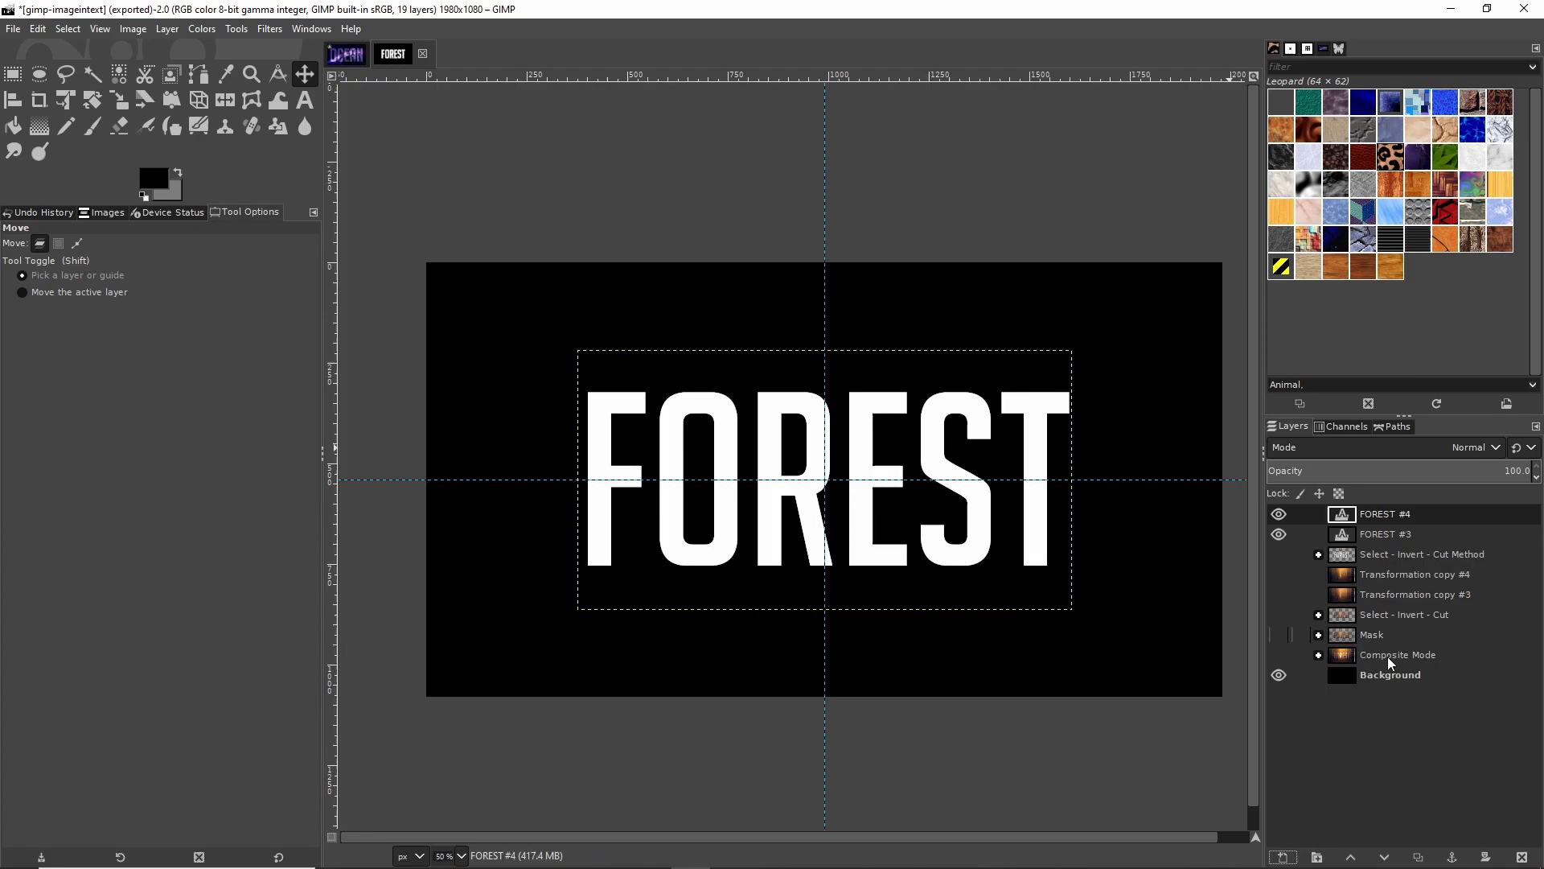
- Create a new layer group named 'Mask Method'
{"action": "left_click", "coordinate": [1317, 858]}
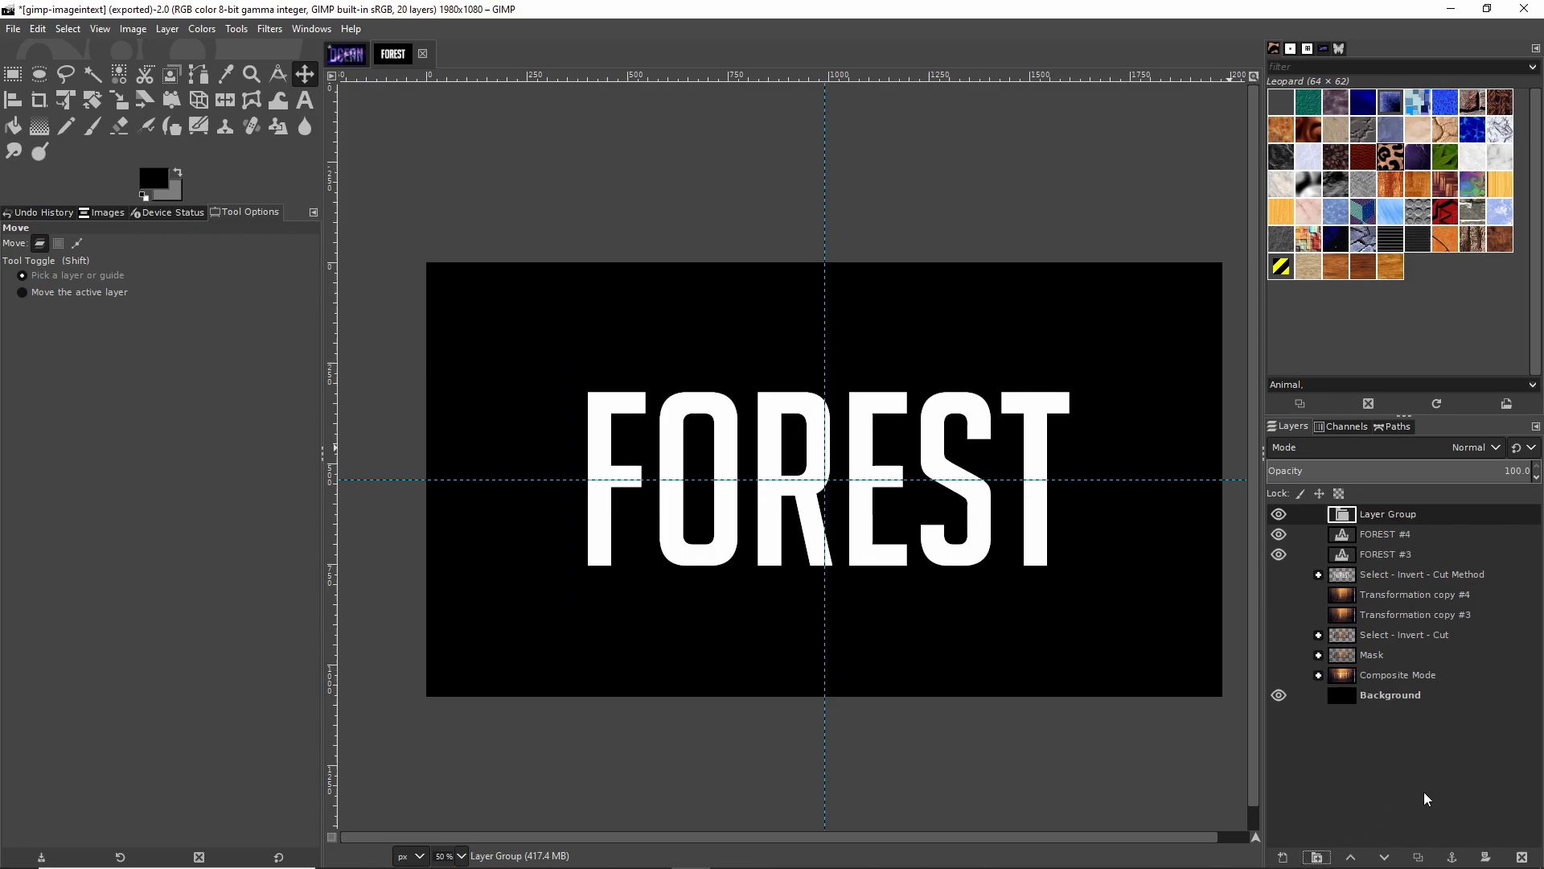
{"action": "type", "text": "Mask Method"}
{"action": "key", "text": "Return"}
- Move FOREST #4 and Transformation copy #4 into Mask Method and make the photo visible
{"action": "mouse_move", "coordinate": [1385, 538]}
{"action": "left_mouse_down"}
{"action": "mouse_move", "coordinate": [1447, 532]}
{"action": "mouse_move", "coordinate": [1399, 516]}
{"action": "left_mouse_up"}
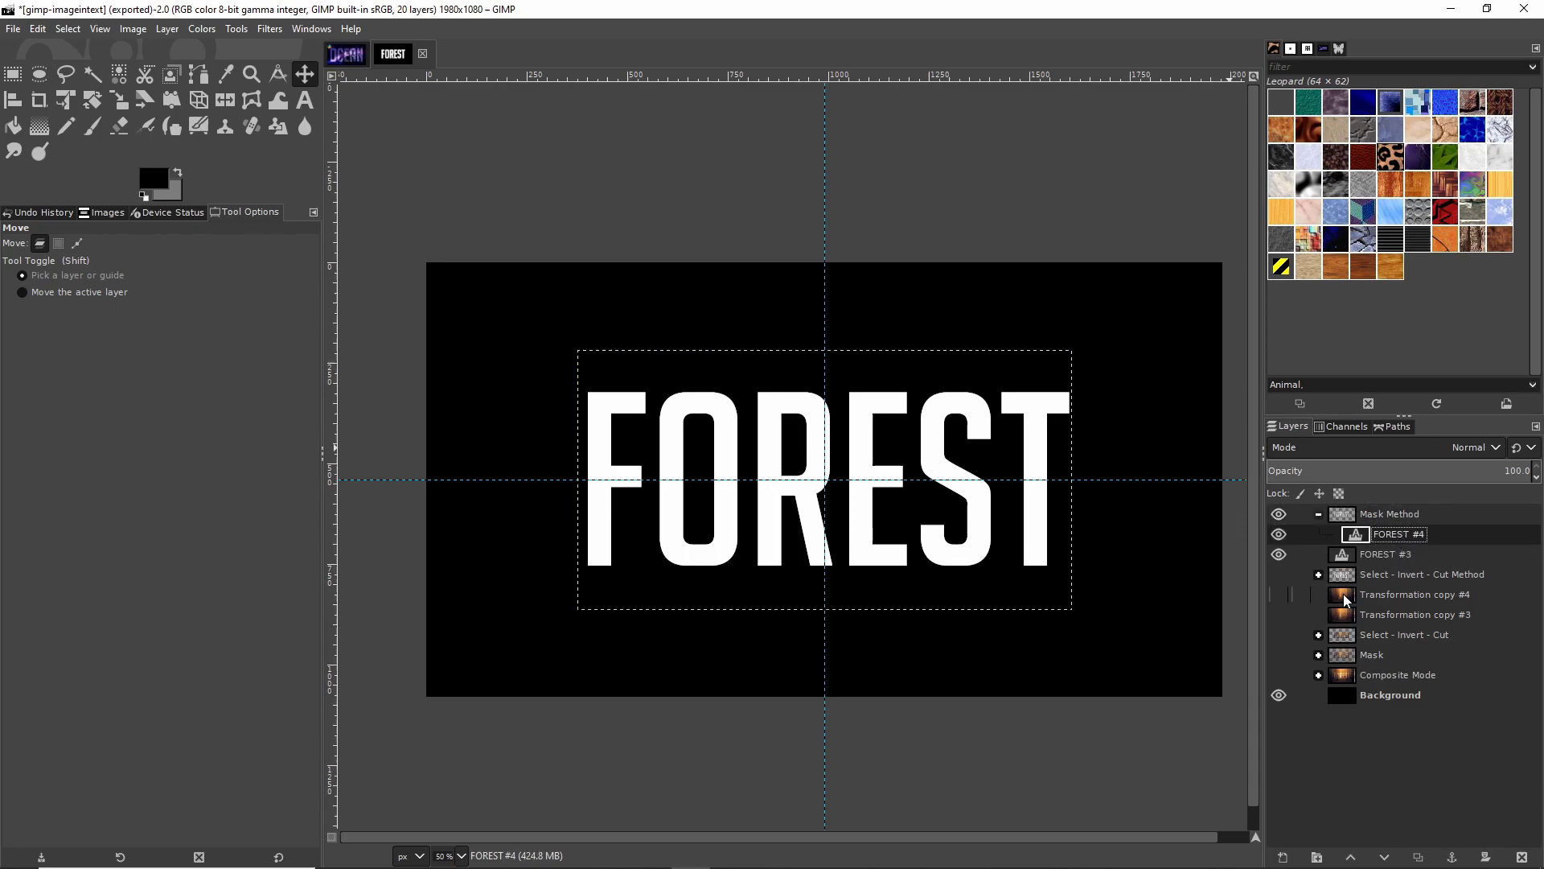
{"action": "left_click_drag", "start_coordinate": [1343, 596], "coordinate": [1411, 543]}
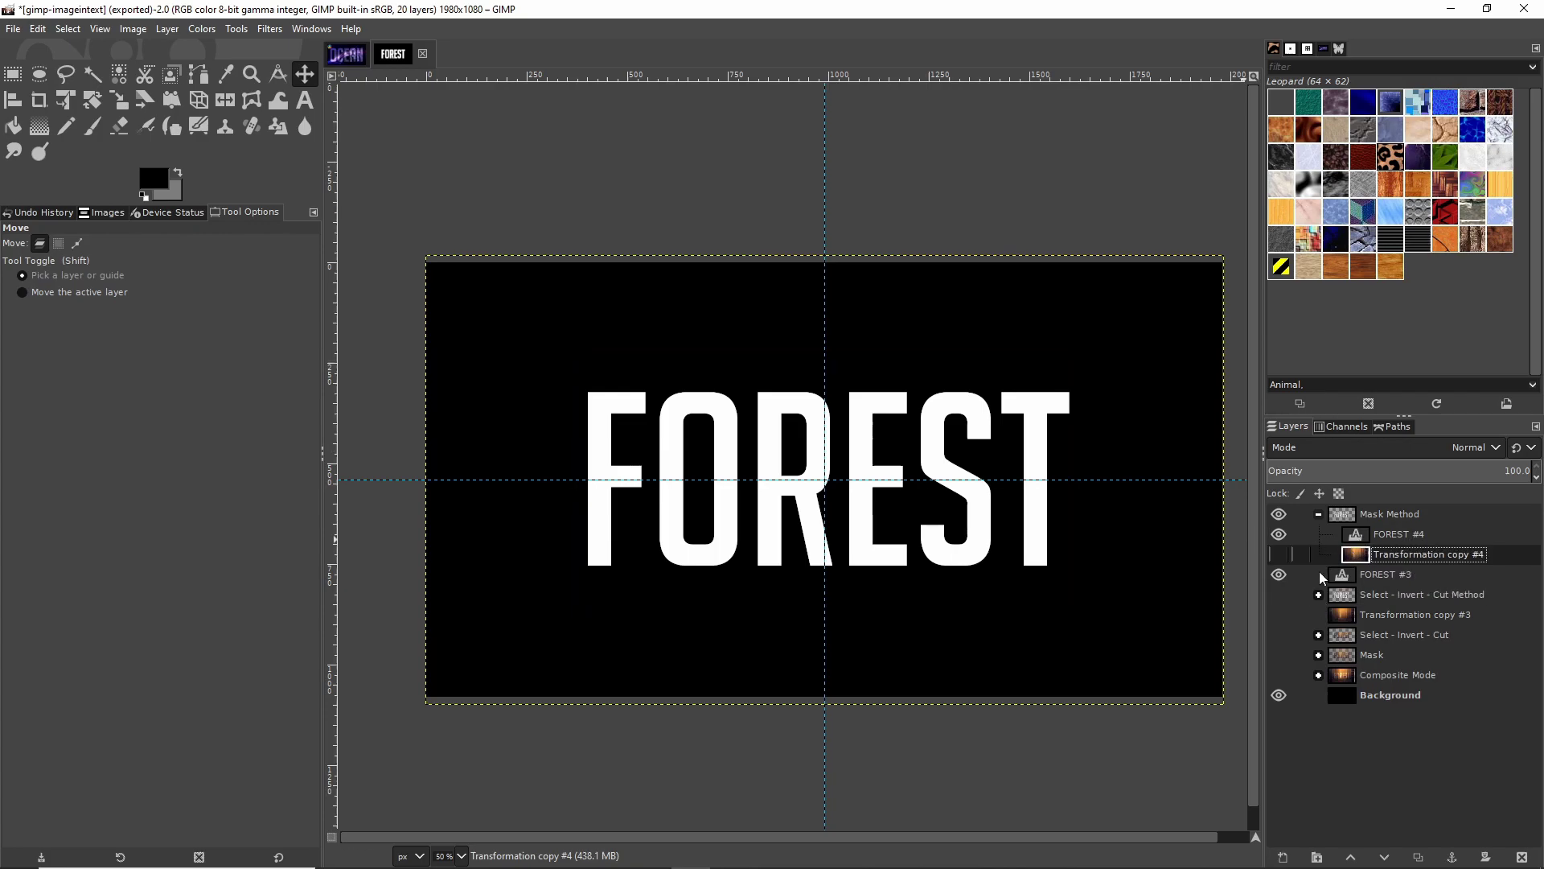
{"action": "left_click", "coordinate": [1285, 557]}
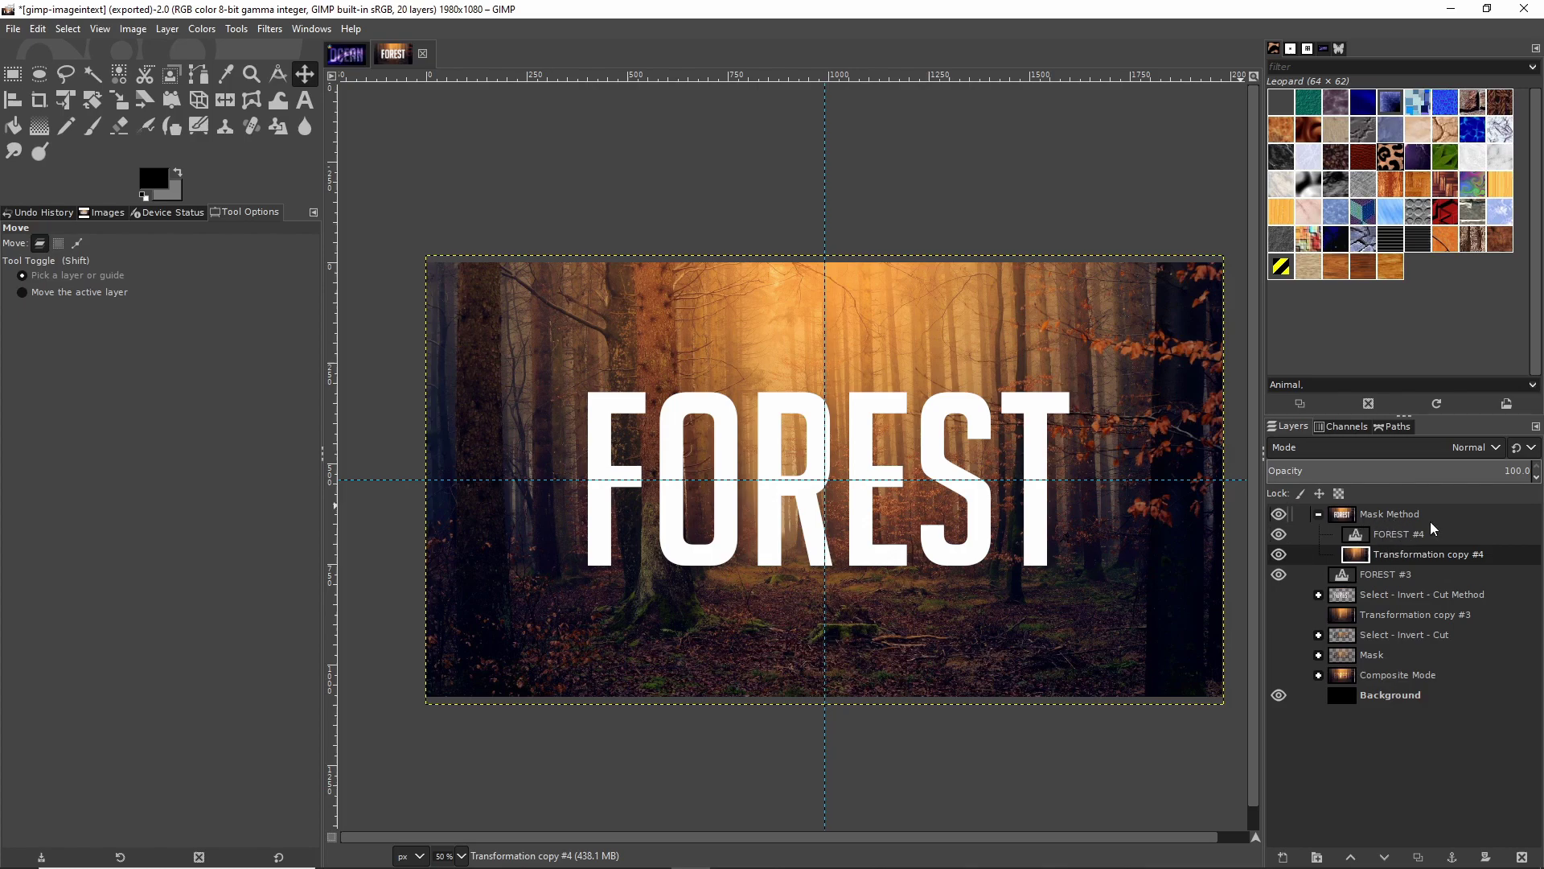
- Add a Black (full transparency) layer mask to Transformation copy #4
{"action": "right_click", "coordinate": [1411, 554]}
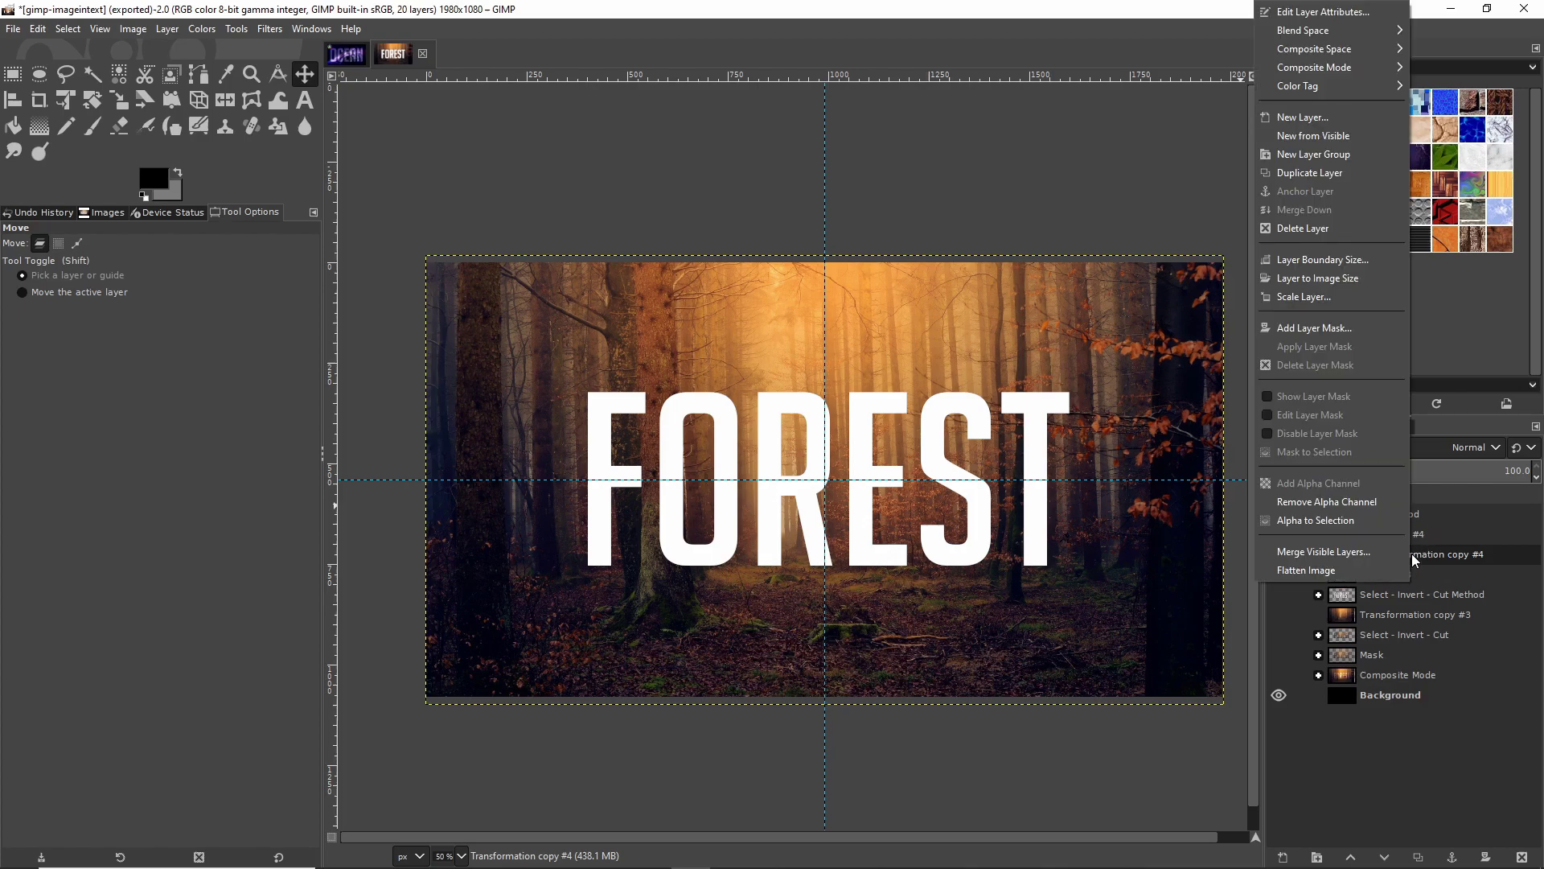
{"action": "left_click", "coordinate": [1315, 328]}
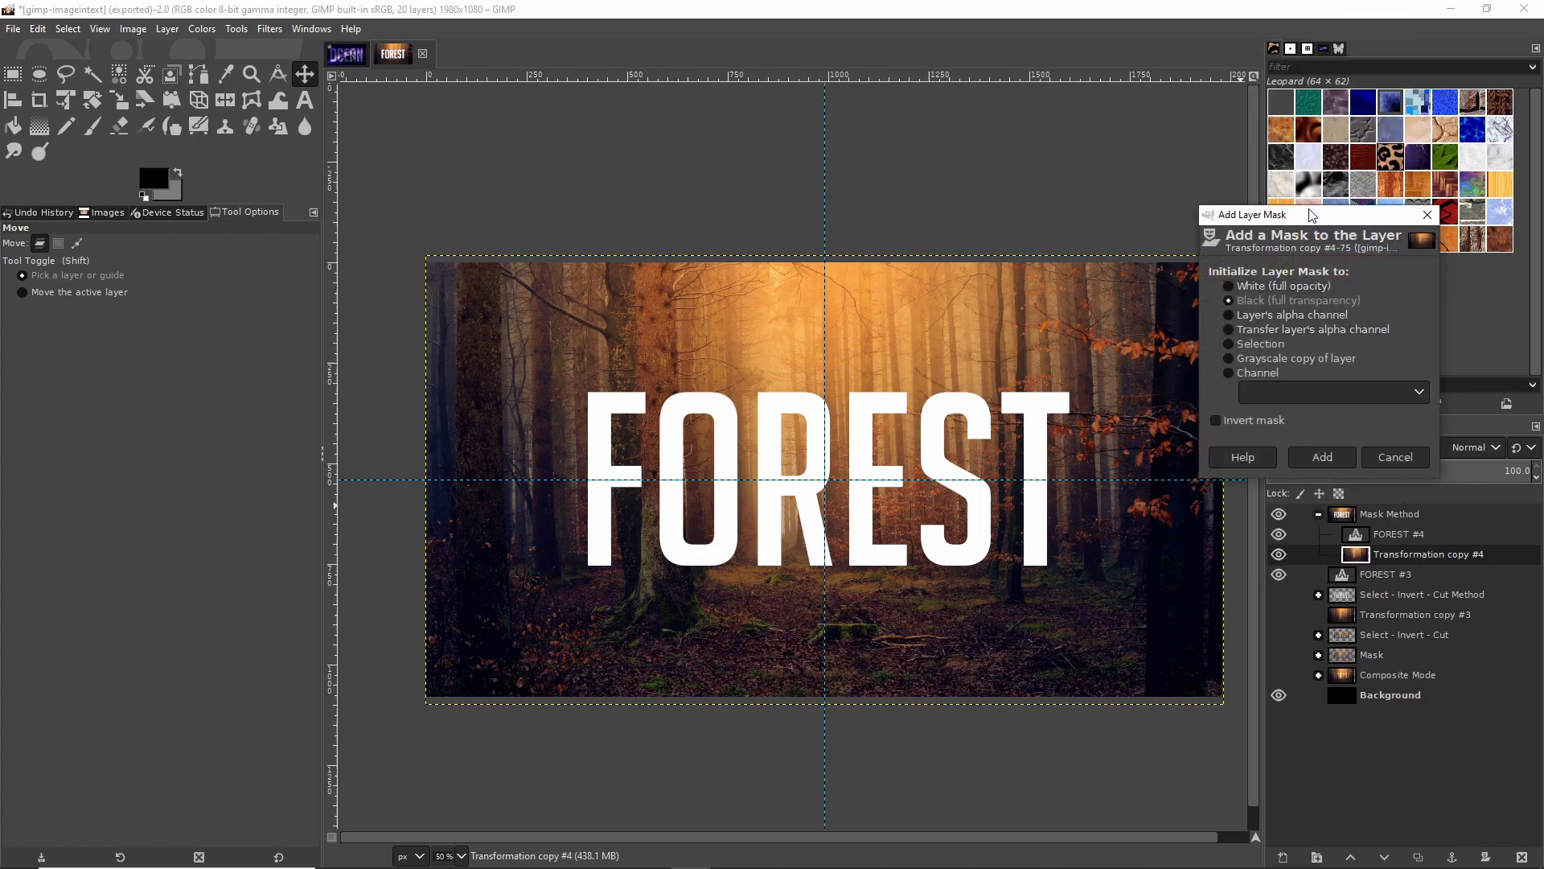
{"action": "left_click_drag", "start_coordinate": [1313, 213], "coordinate": [951, 220]}
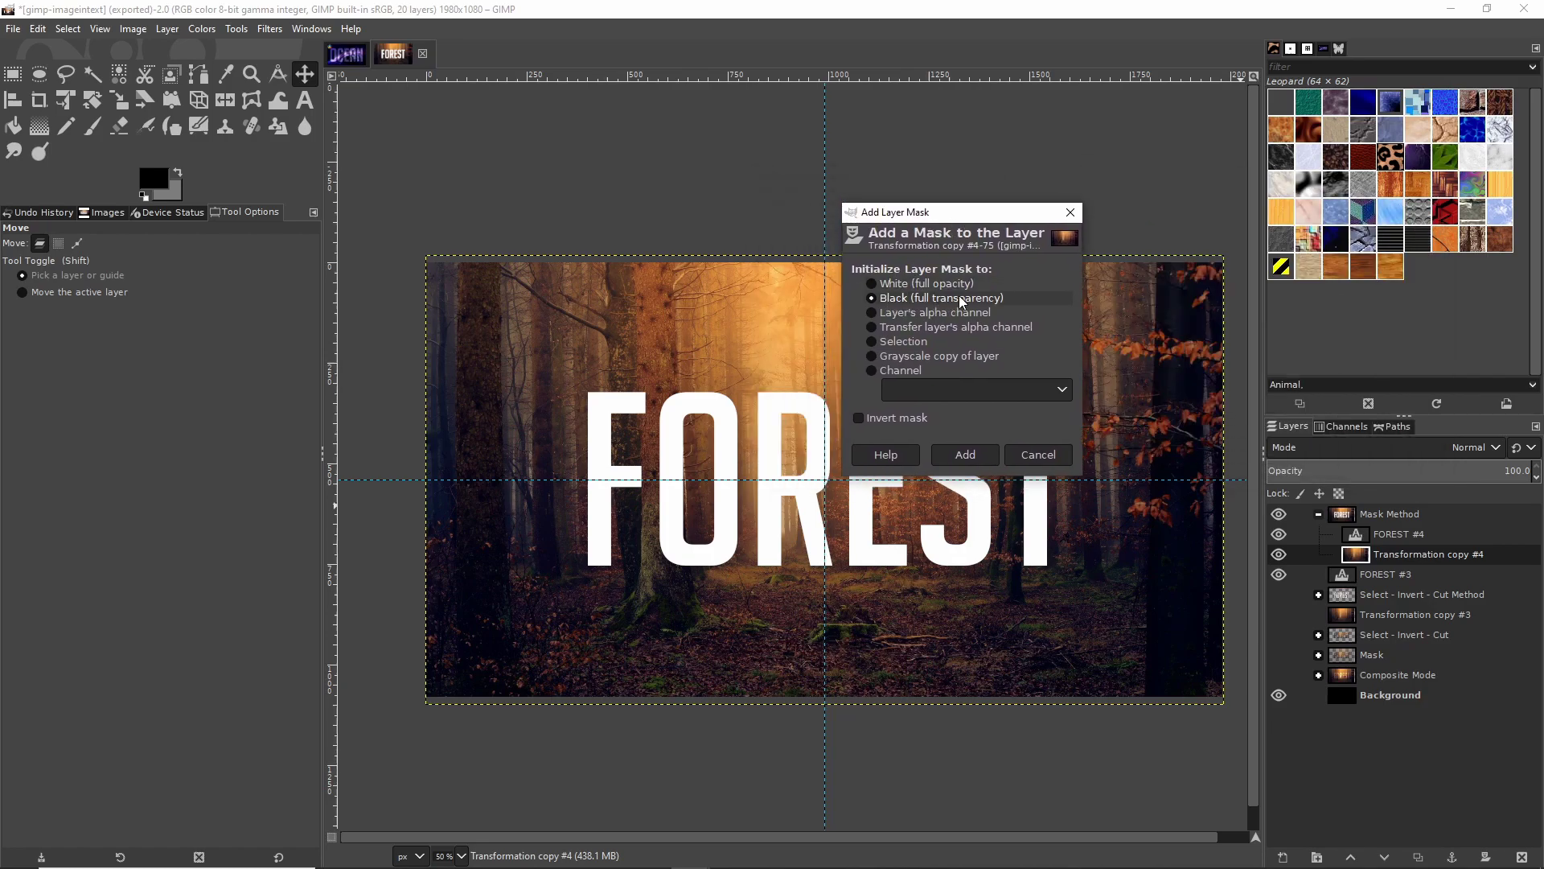
{"action": "left_click", "coordinate": [965, 455]}
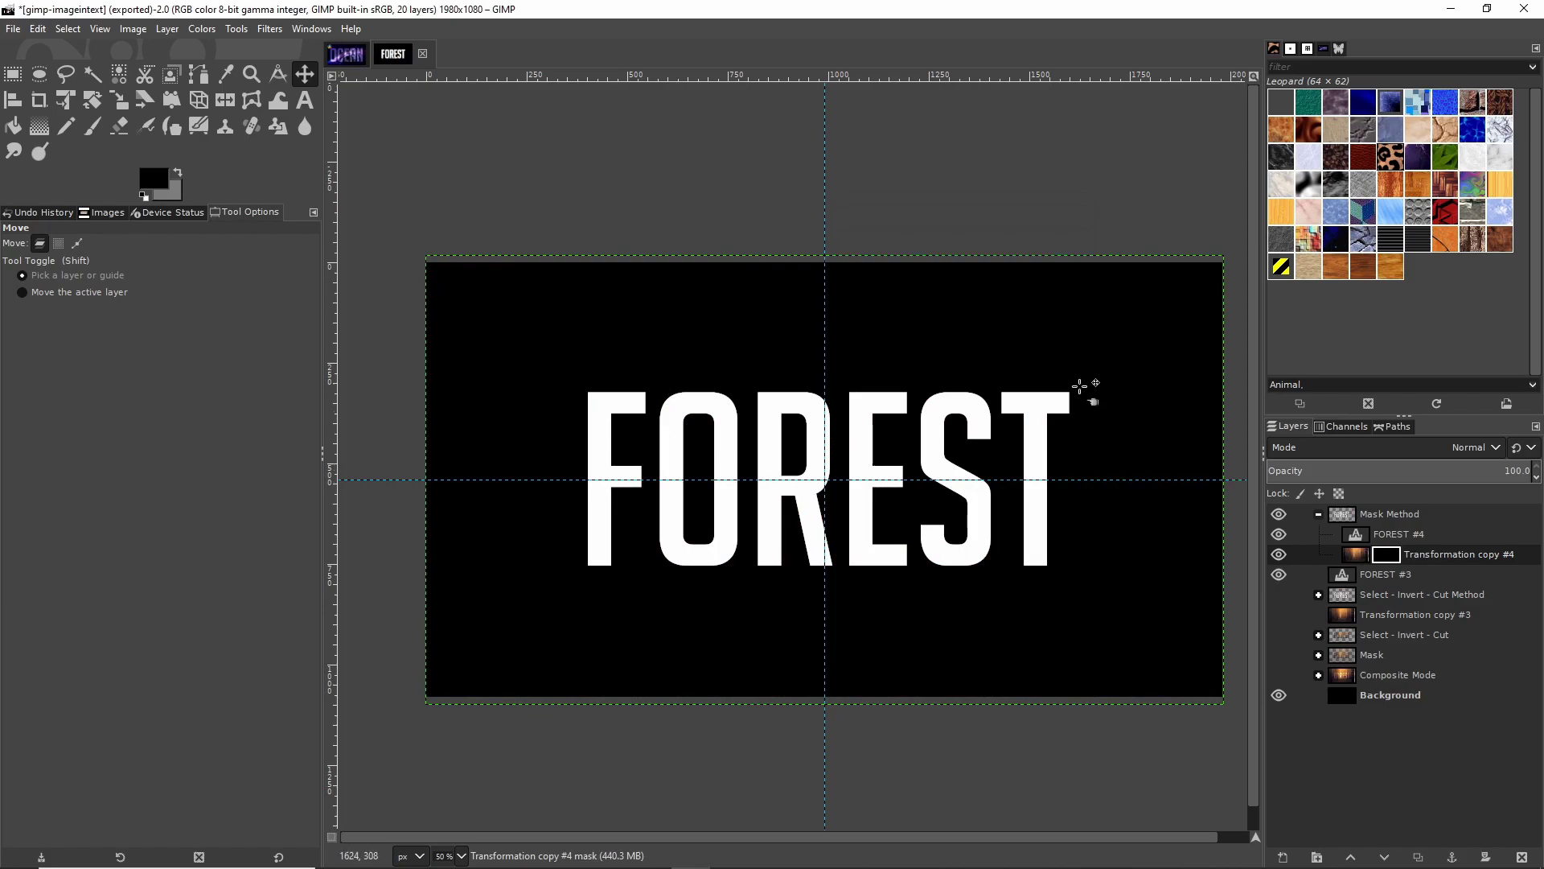
- Copy the FOREST #4 text and paste it into Transformation copy #4's mask
{"action": "left_click", "coordinate": [1377, 536]}
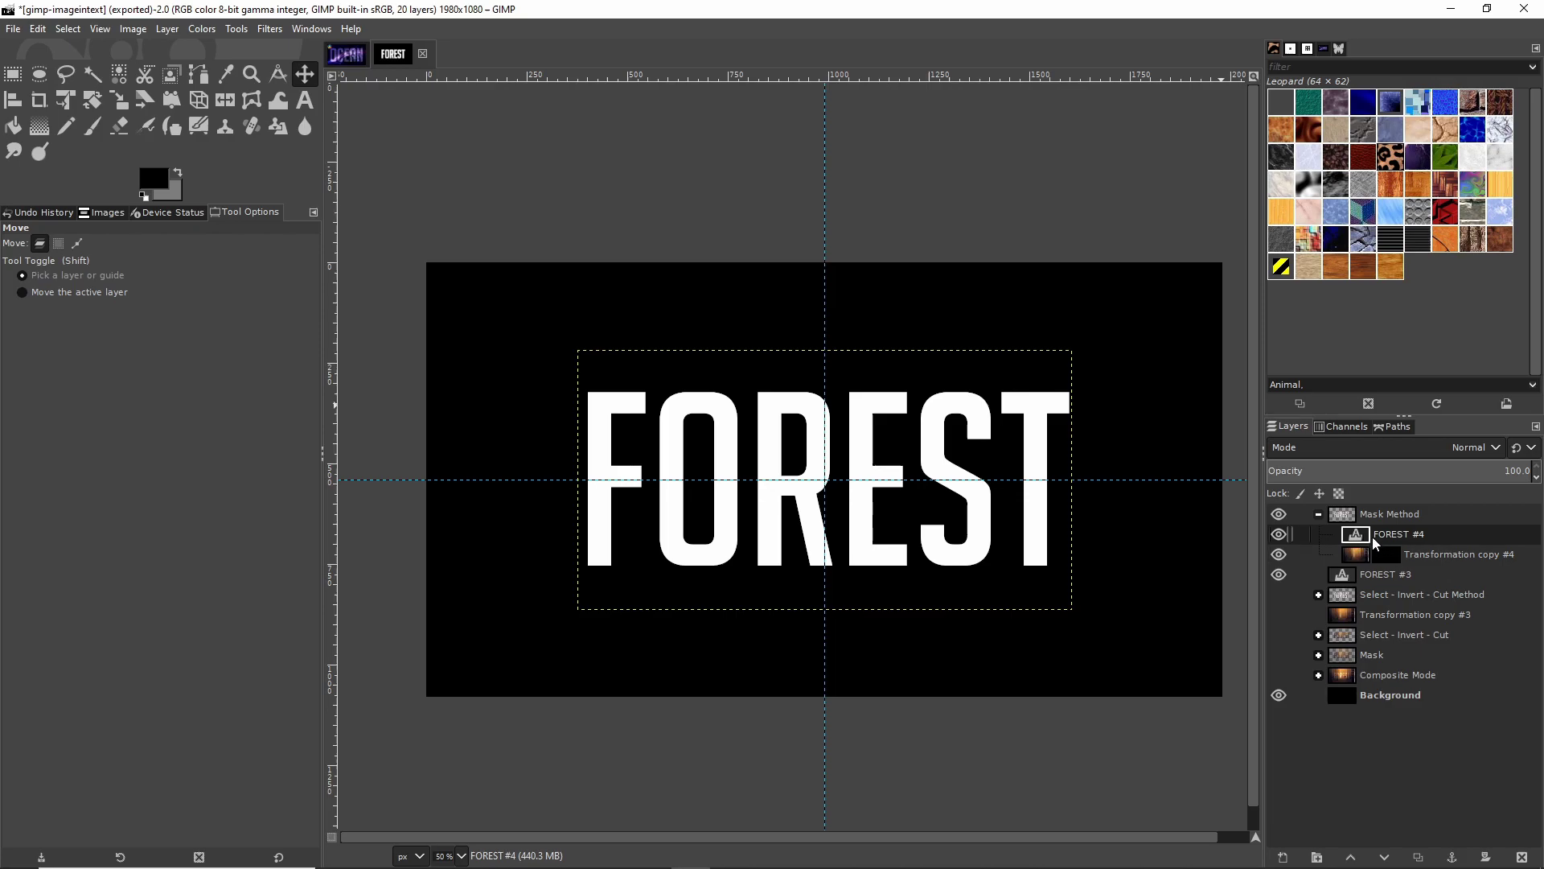
{"action": "key", "text": "ctrl+c"}
{"action": "left_click", "coordinate": [1383, 552]}
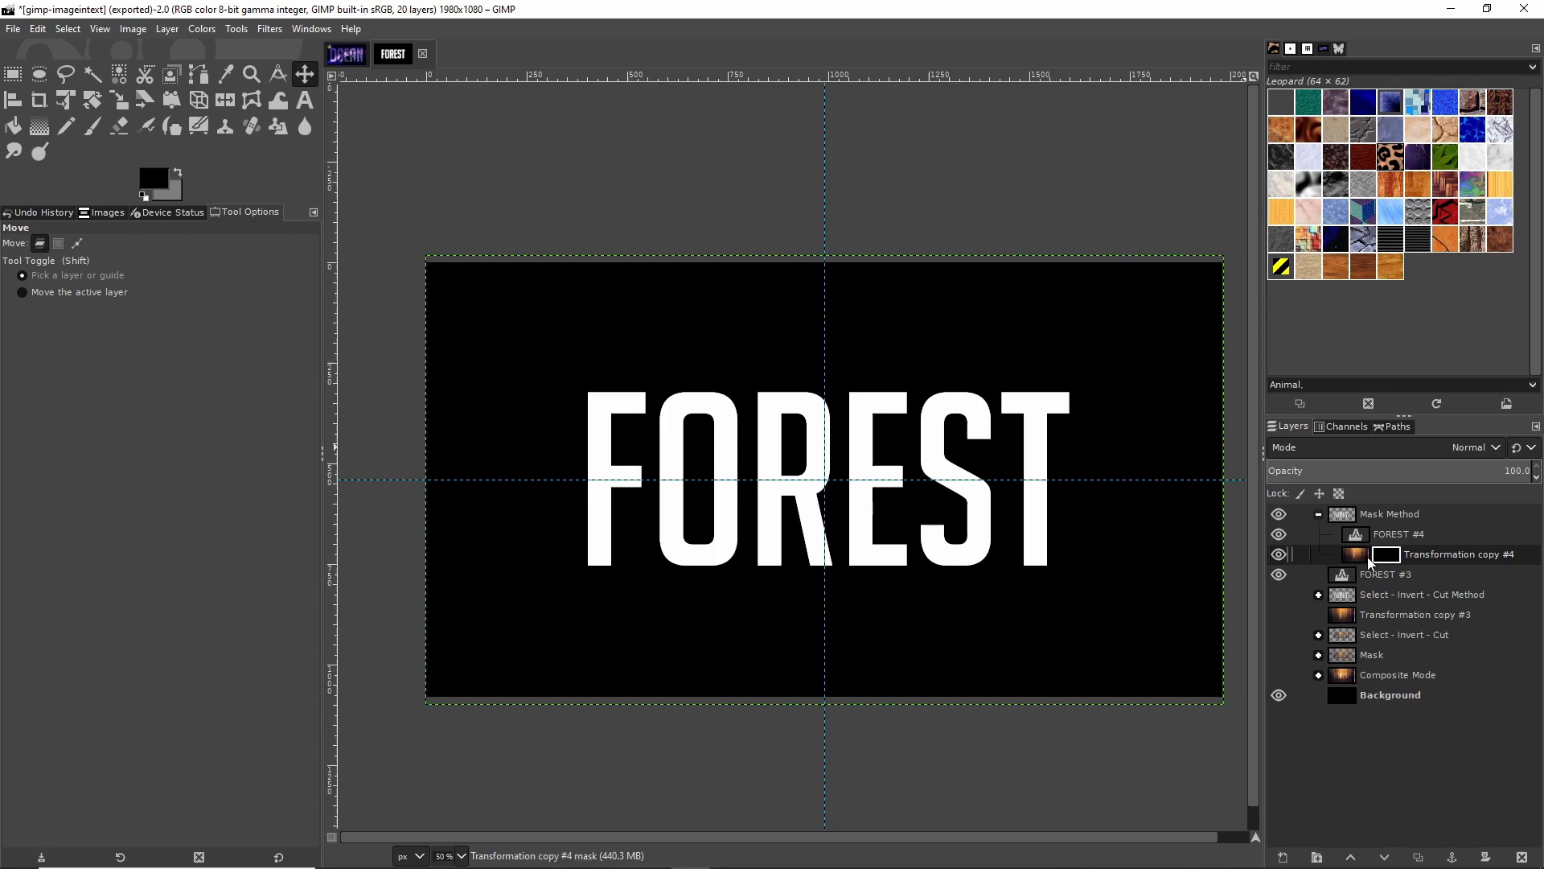
{"action": "left_click", "coordinate": [1367, 556]}
{"action": "left_click", "coordinate": [1387, 555]}
{"action": "key", "text": "ctrl+v"}
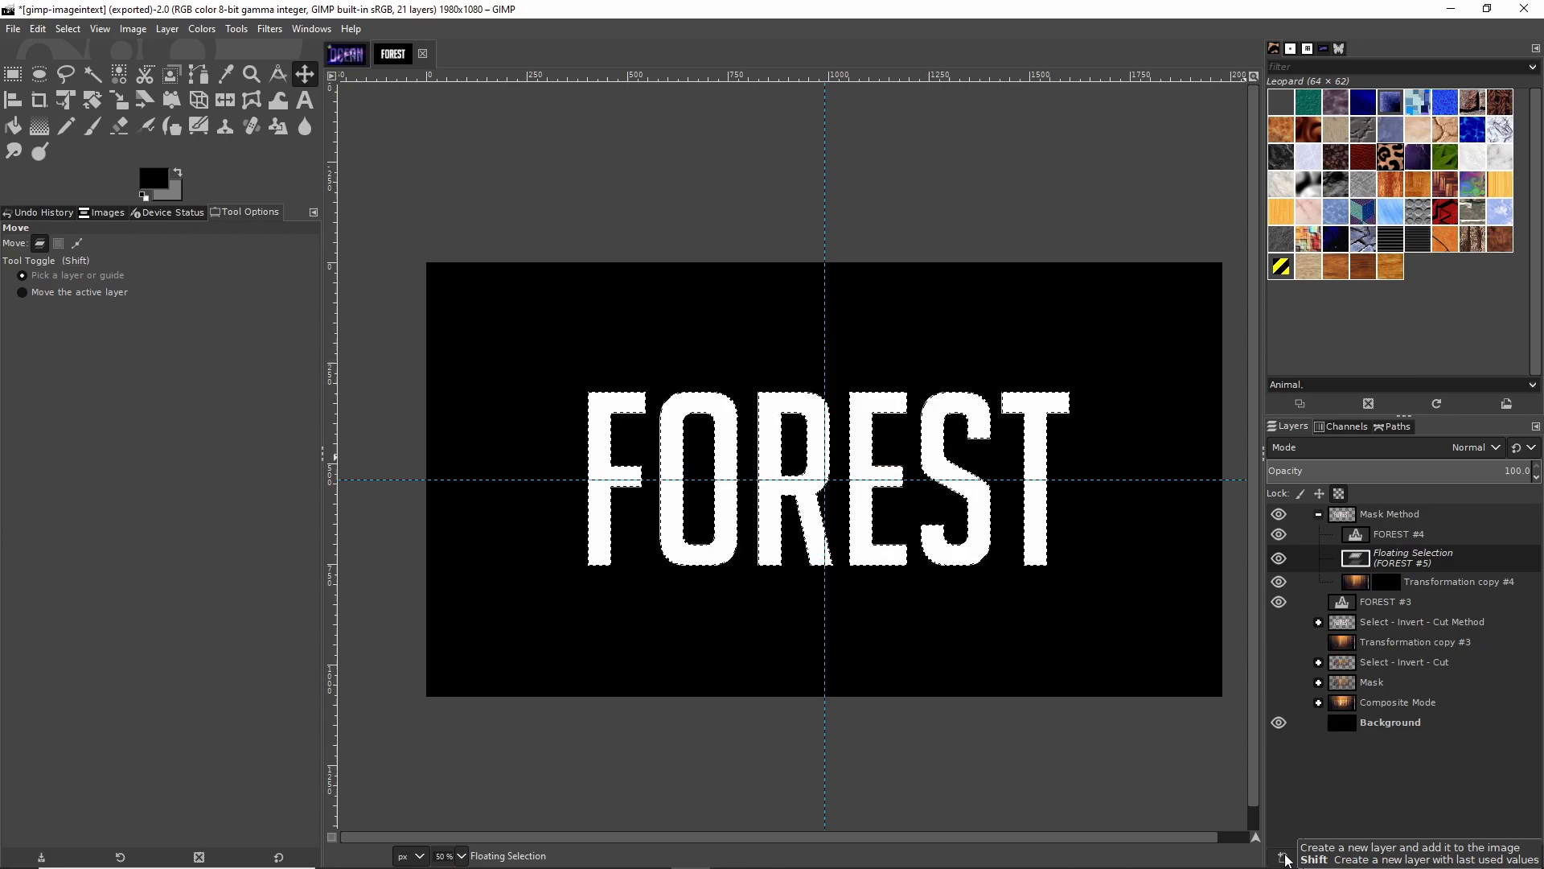
- Re-paste the text into the mask, anchor it with Rectangle Select, and hide FOREST #4
{"action": "left_click", "coordinate": [1284, 858]}
{"action": "key", "text": "Return"}
{"action": "left_click", "coordinate": [1389, 555]}
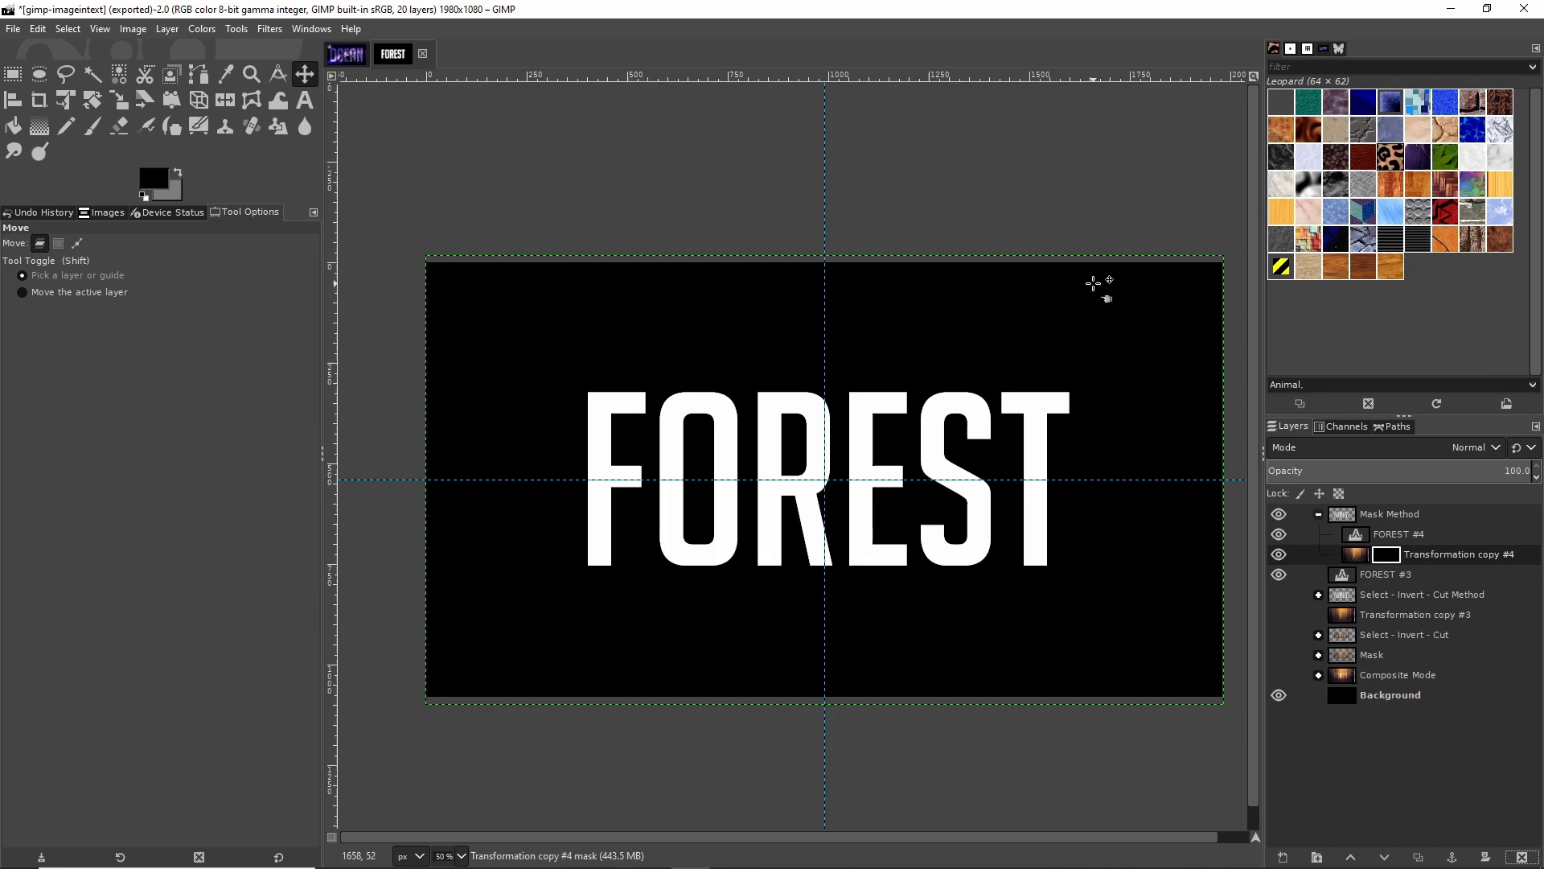
{"action": "key", "text": "ctrl+v"}
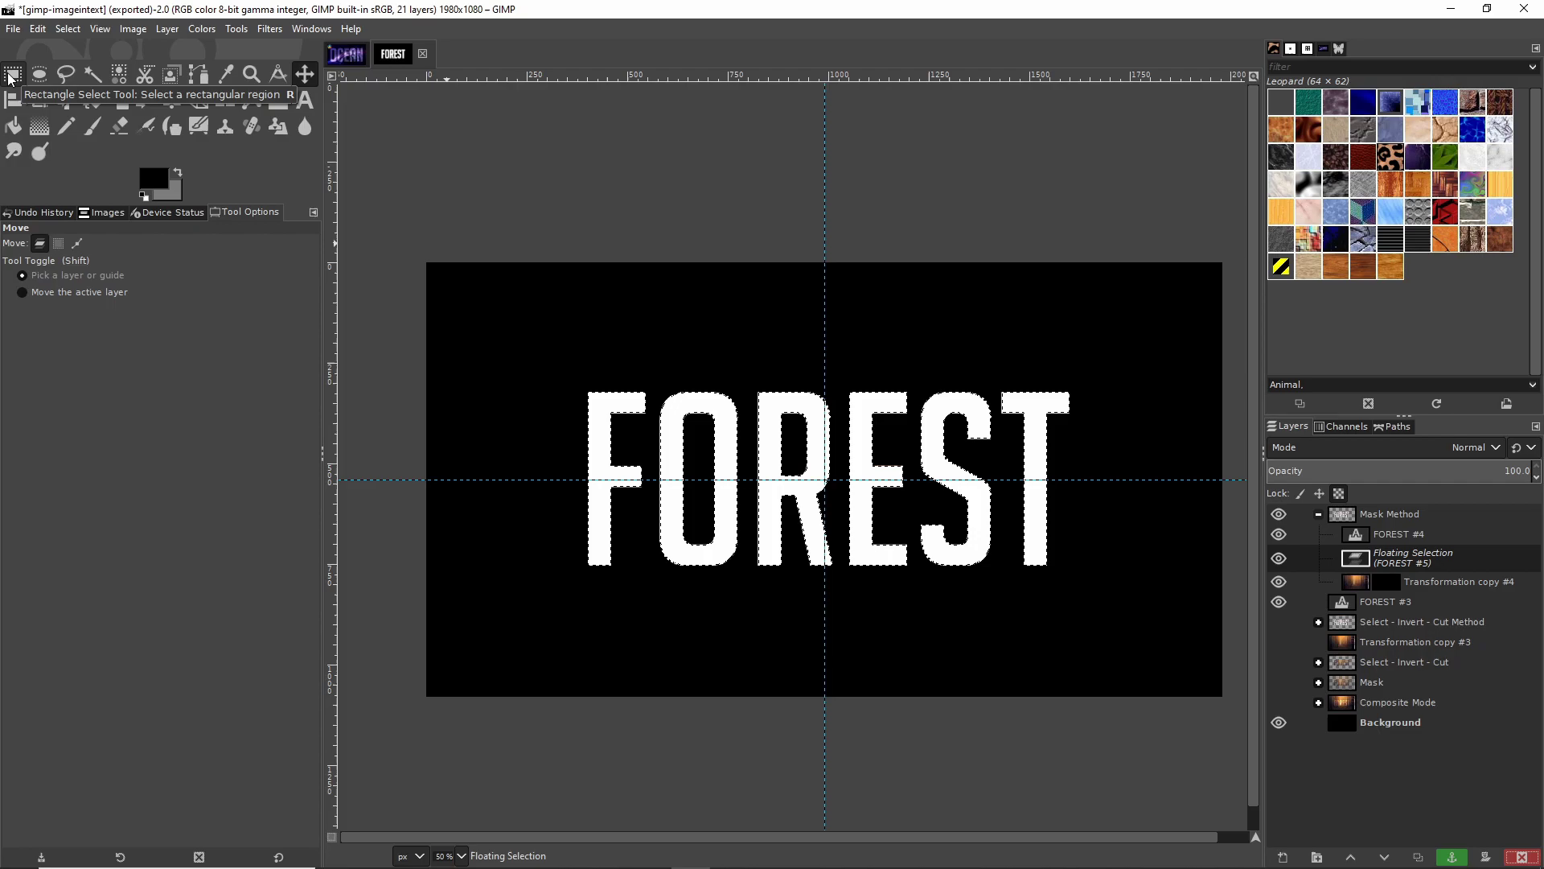
{"action": "left_click", "coordinate": [11, 76]}
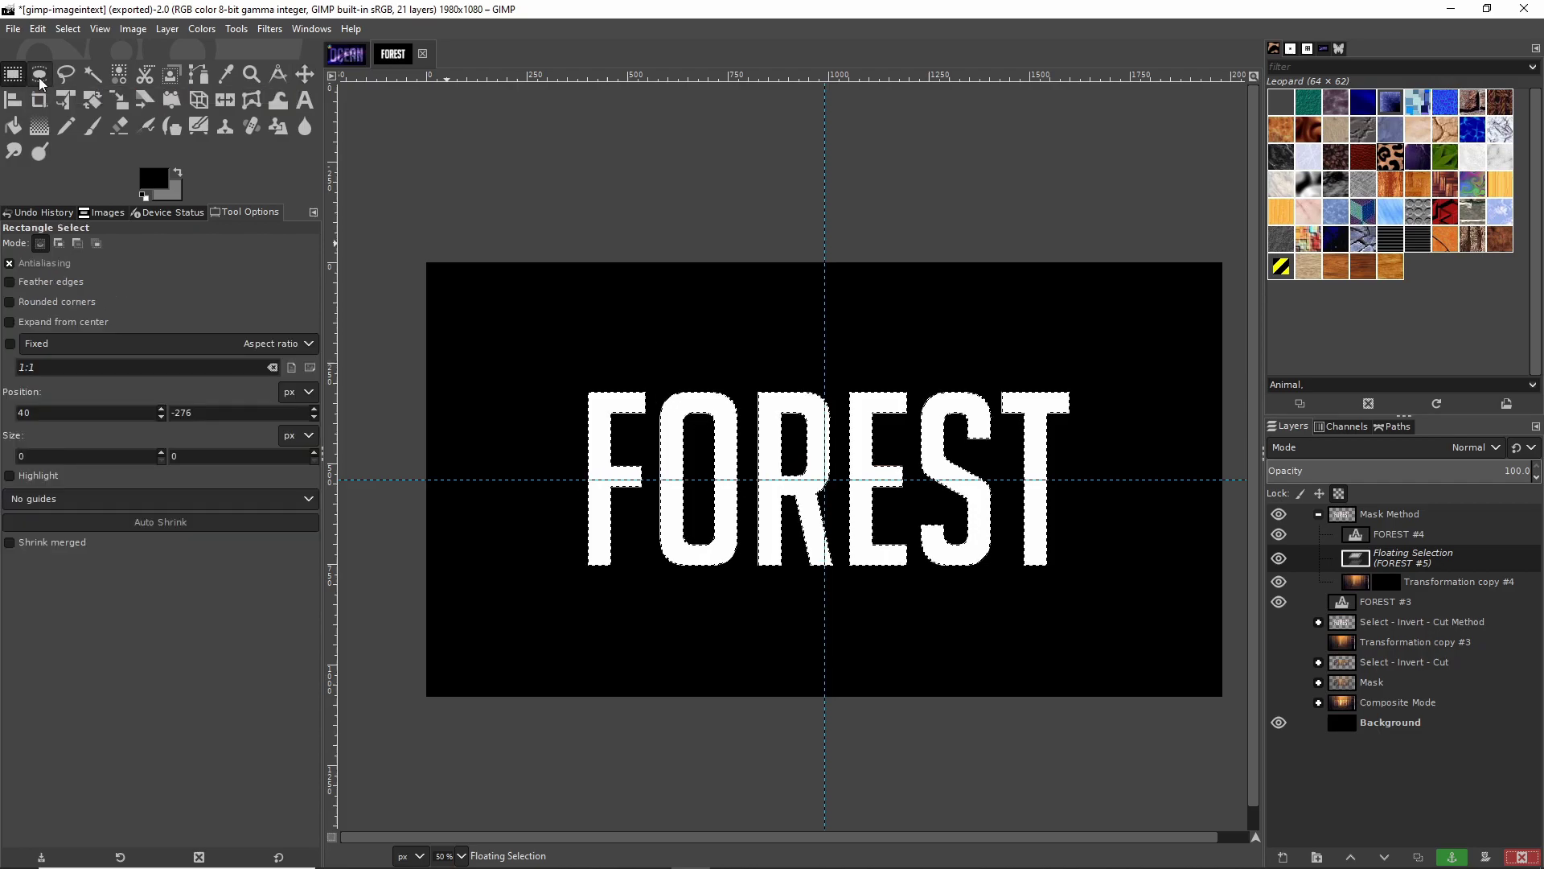
{"action": "left_click", "coordinate": [768, 208]}
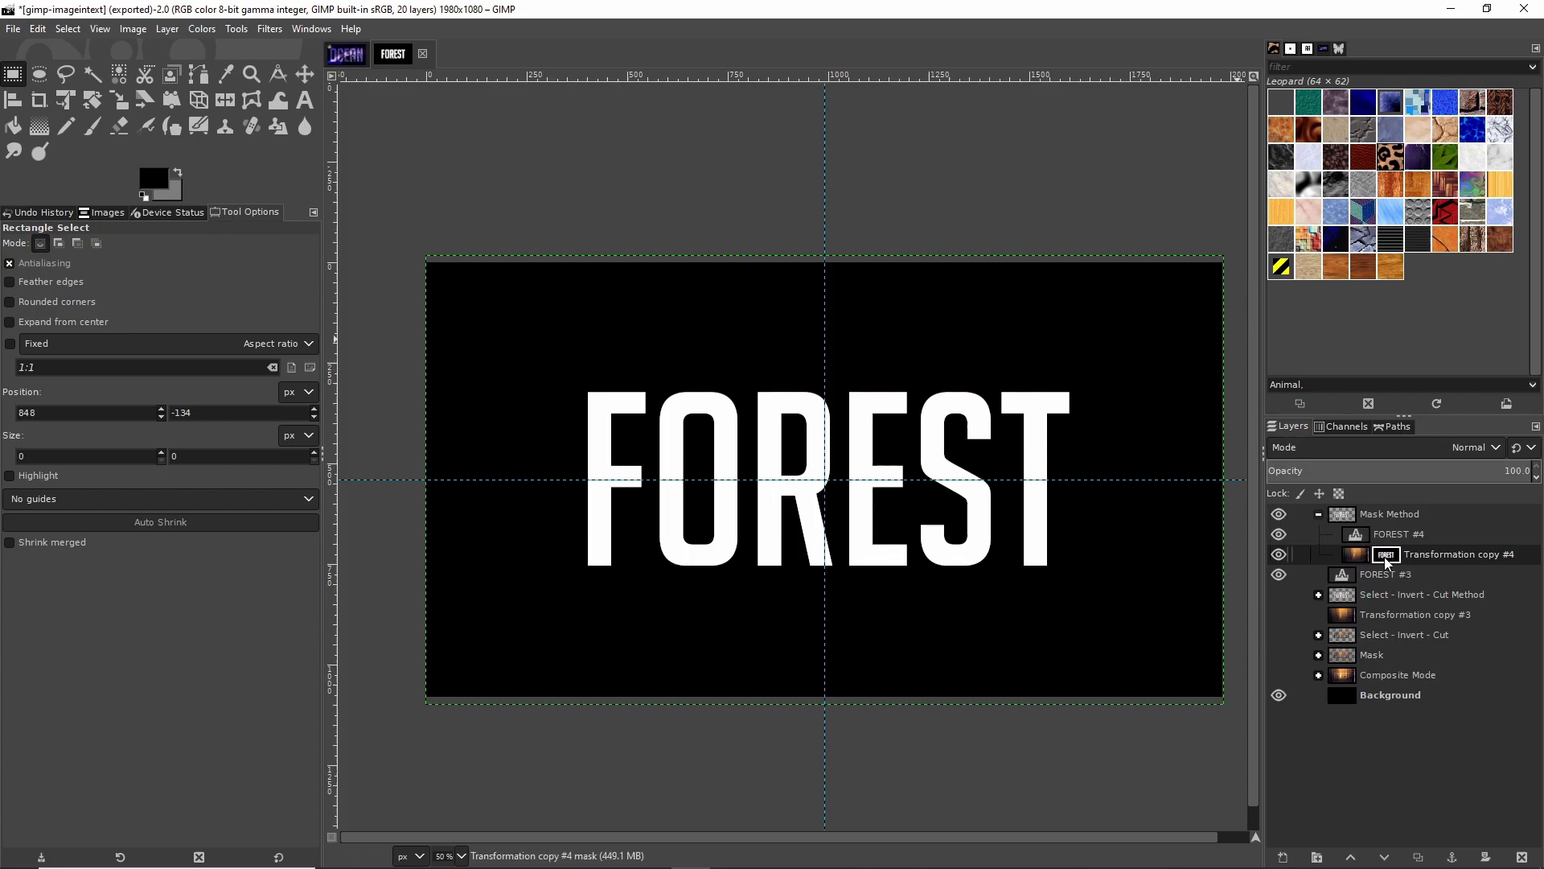
{"action": "left_click", "coordinate": [1279, 534]}
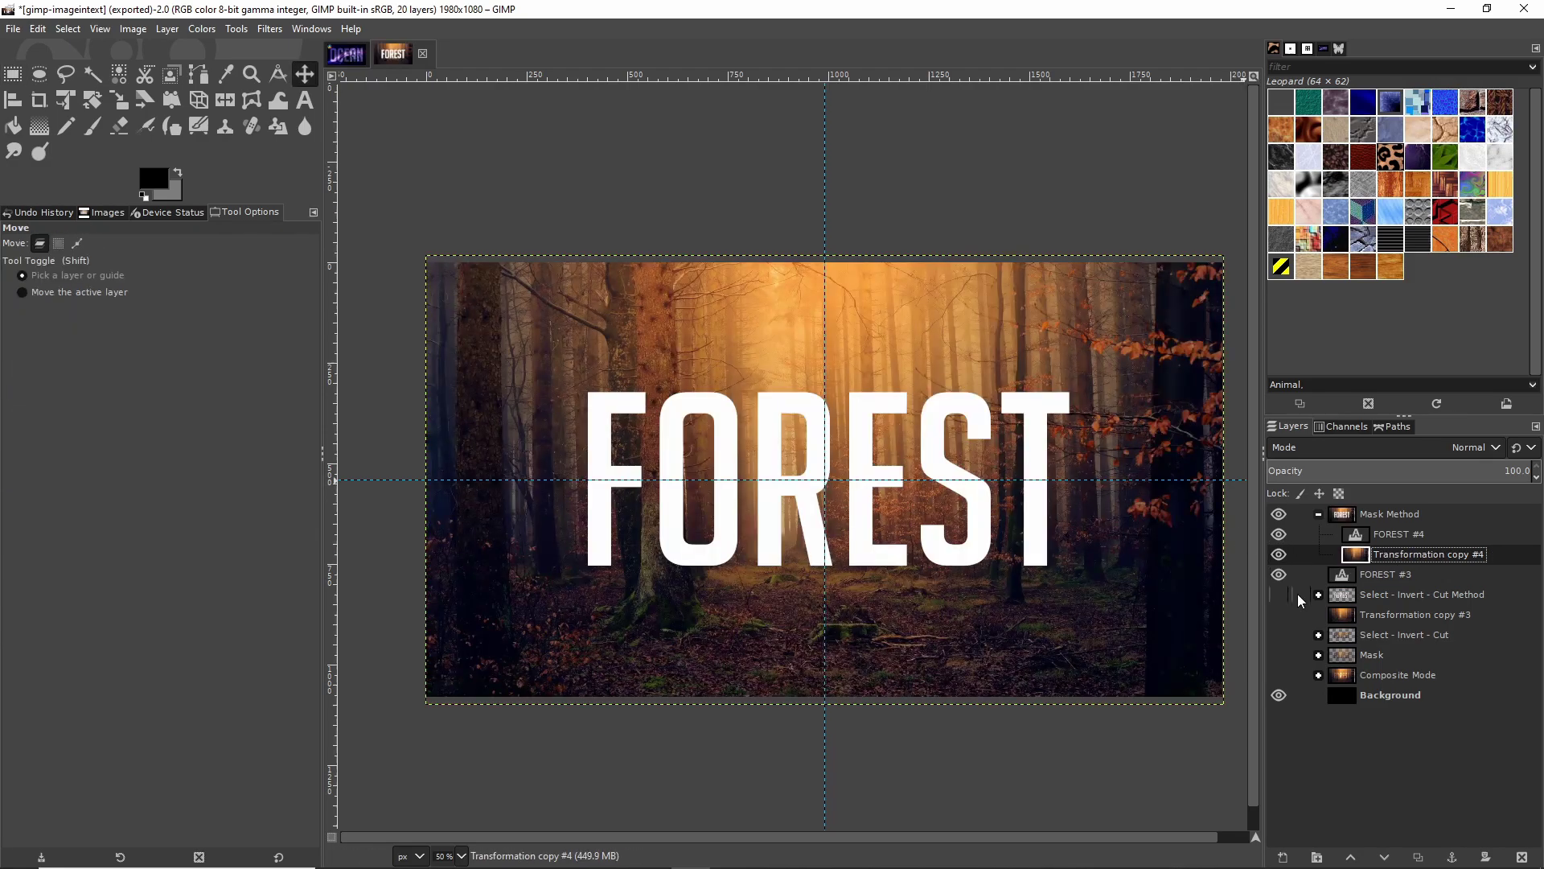
- Add a fresh Black (full transparency) layer mask to Transformation copy #4
{"action": "right_click", "coordinate": [1389, 553]}
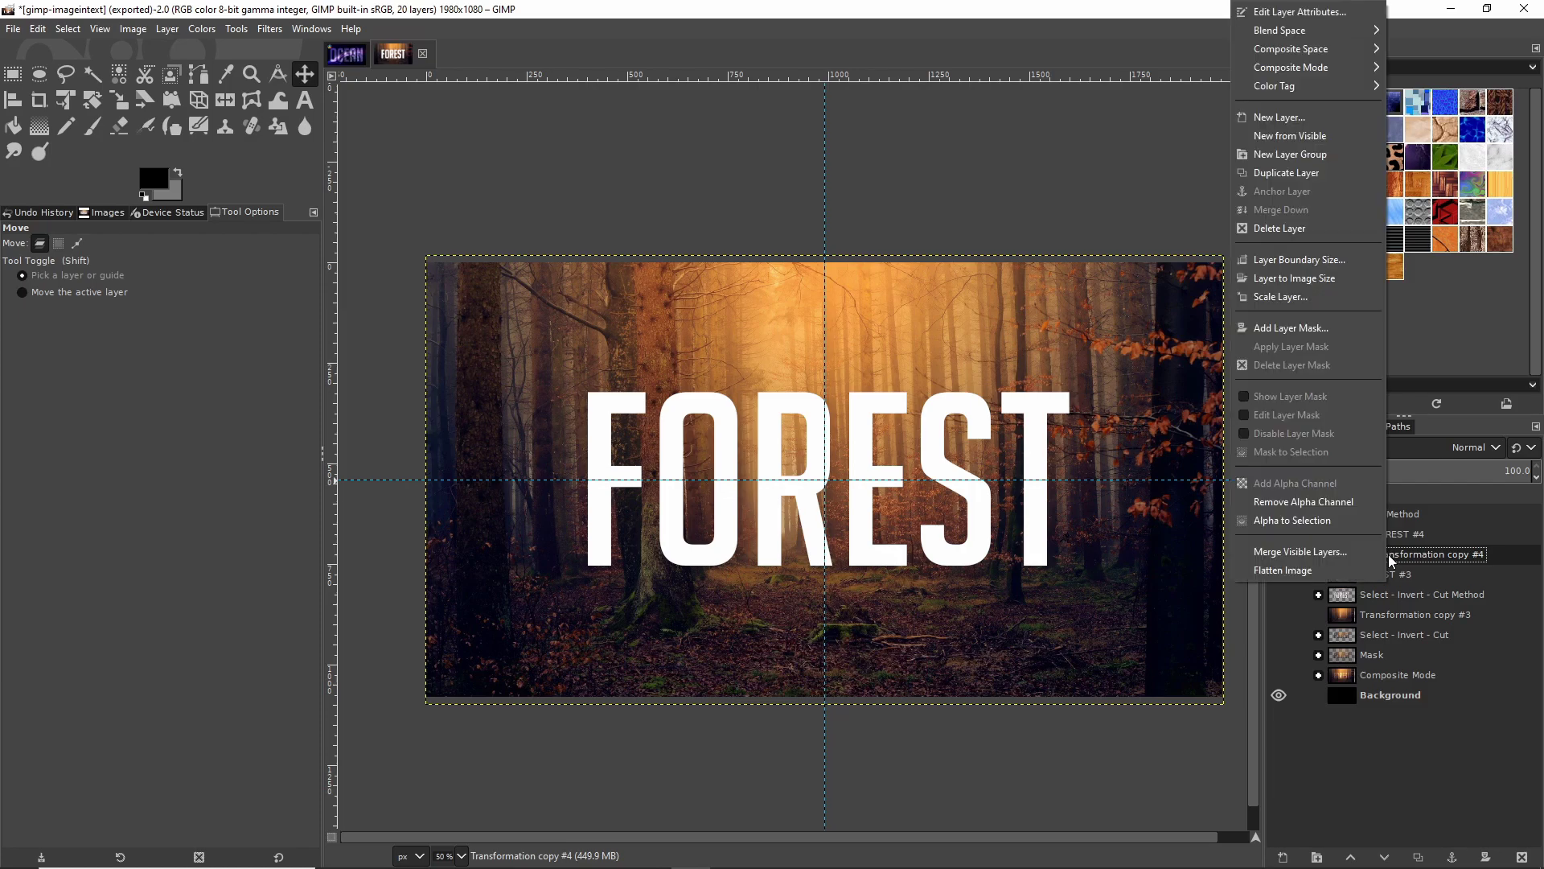
{"action": "left_click", "coordinate": [1330, 327]}
{"action": "left_click_drag", "start_coordinate": [1300, 234], "coordinate": [999, 332]}
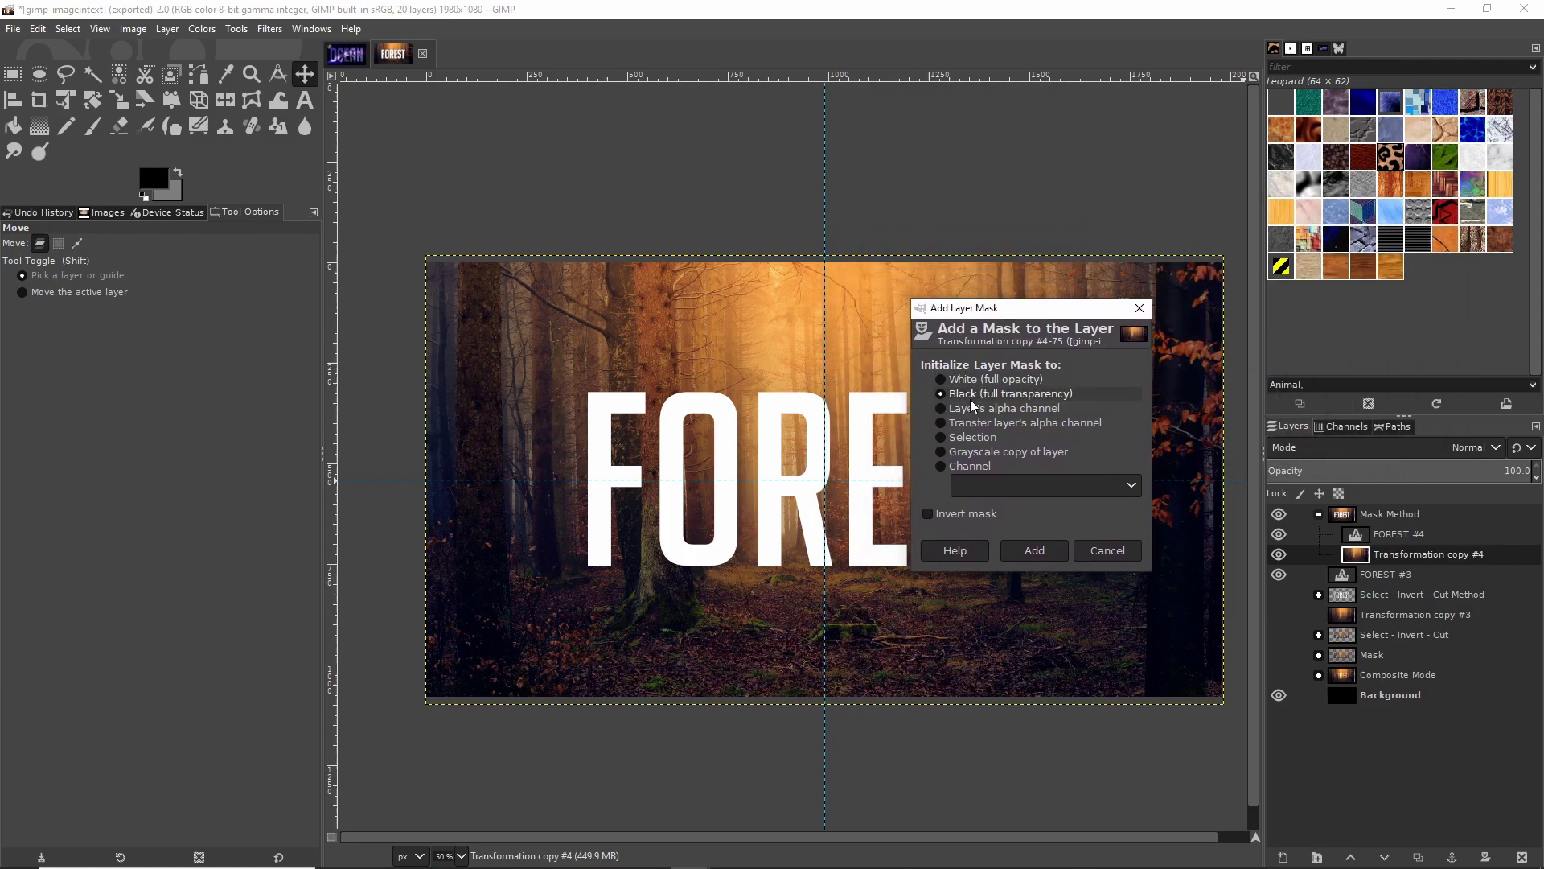
{"action": "left_click", "coordinate": [1038, 550]}
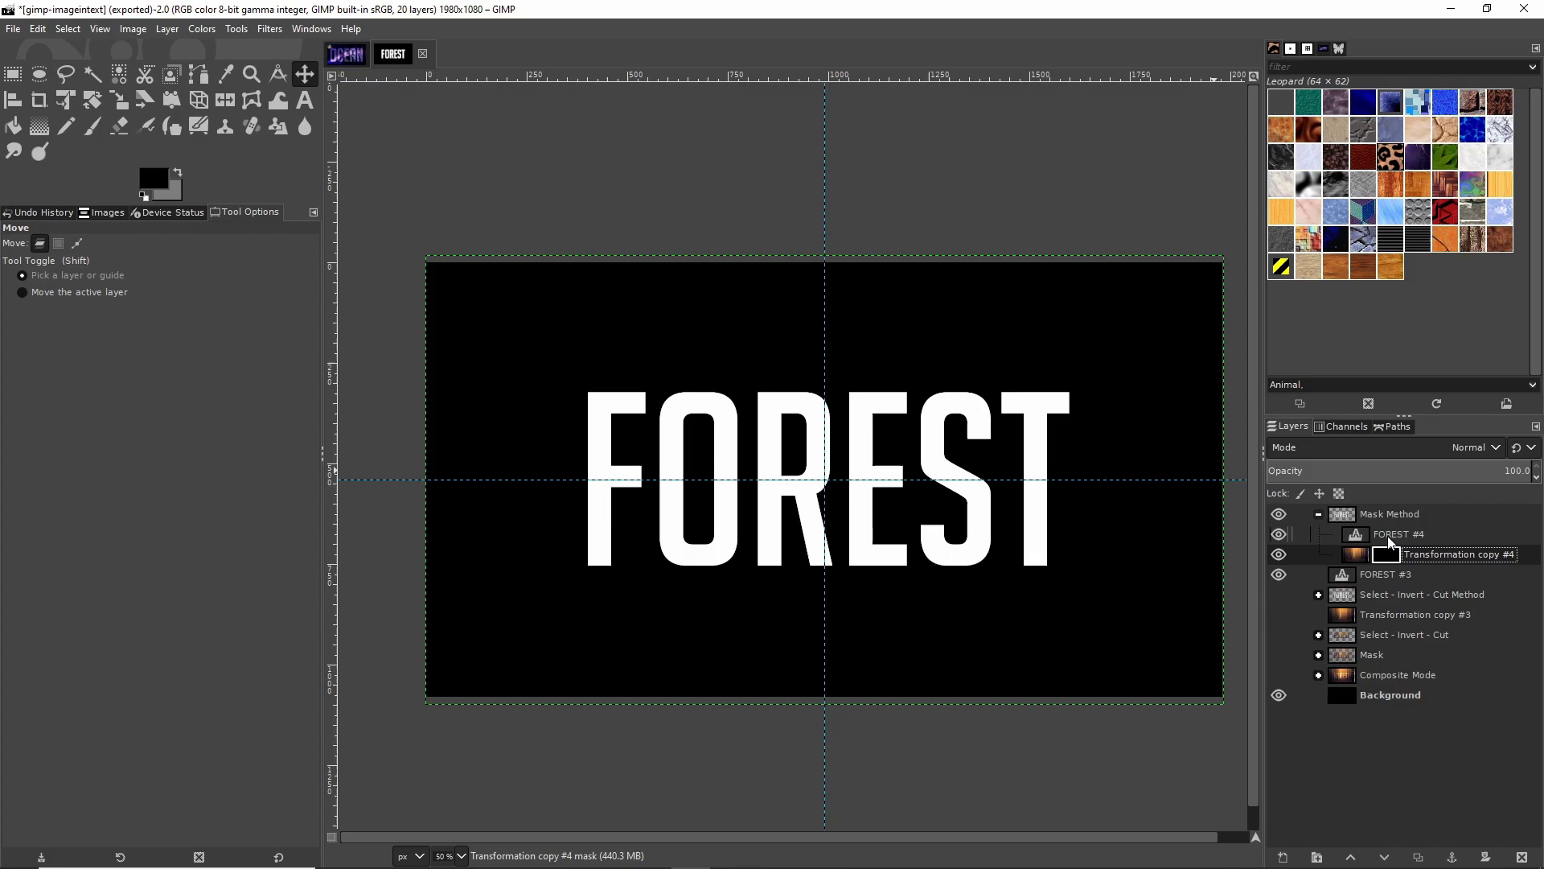
- Paste the copied FOREST #4 lettering into the photo's mask, anchor it, and hide FOREST #4
{"action": "left_click", "coordinate": [1387, 536]}
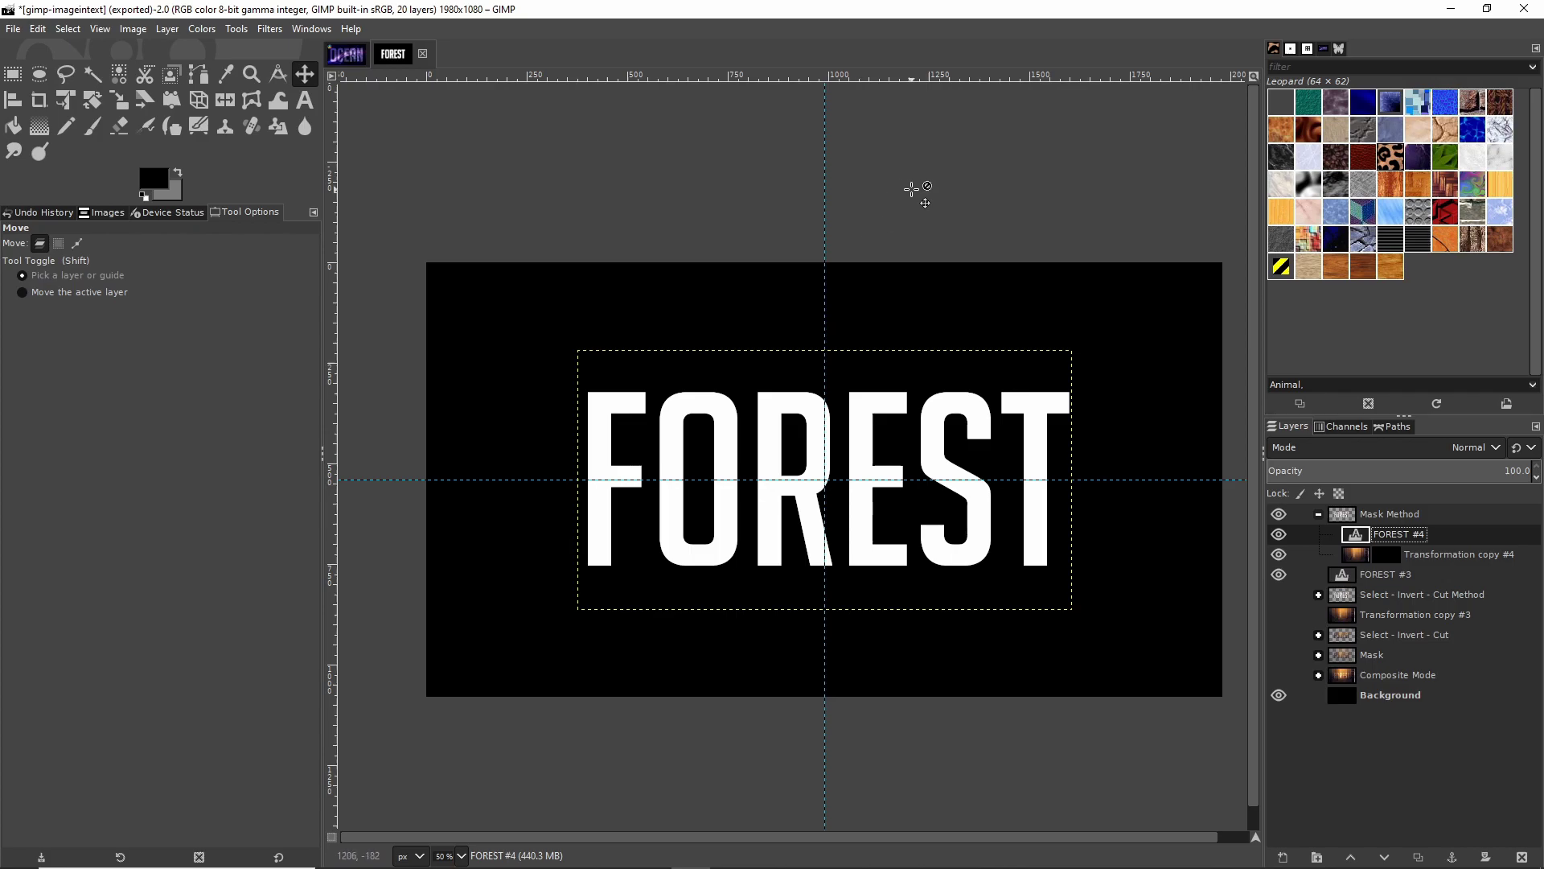
{"action": "key", "text": "ctrl+c"}
{"action": "left_click", "coordinate": [1389, 557]}
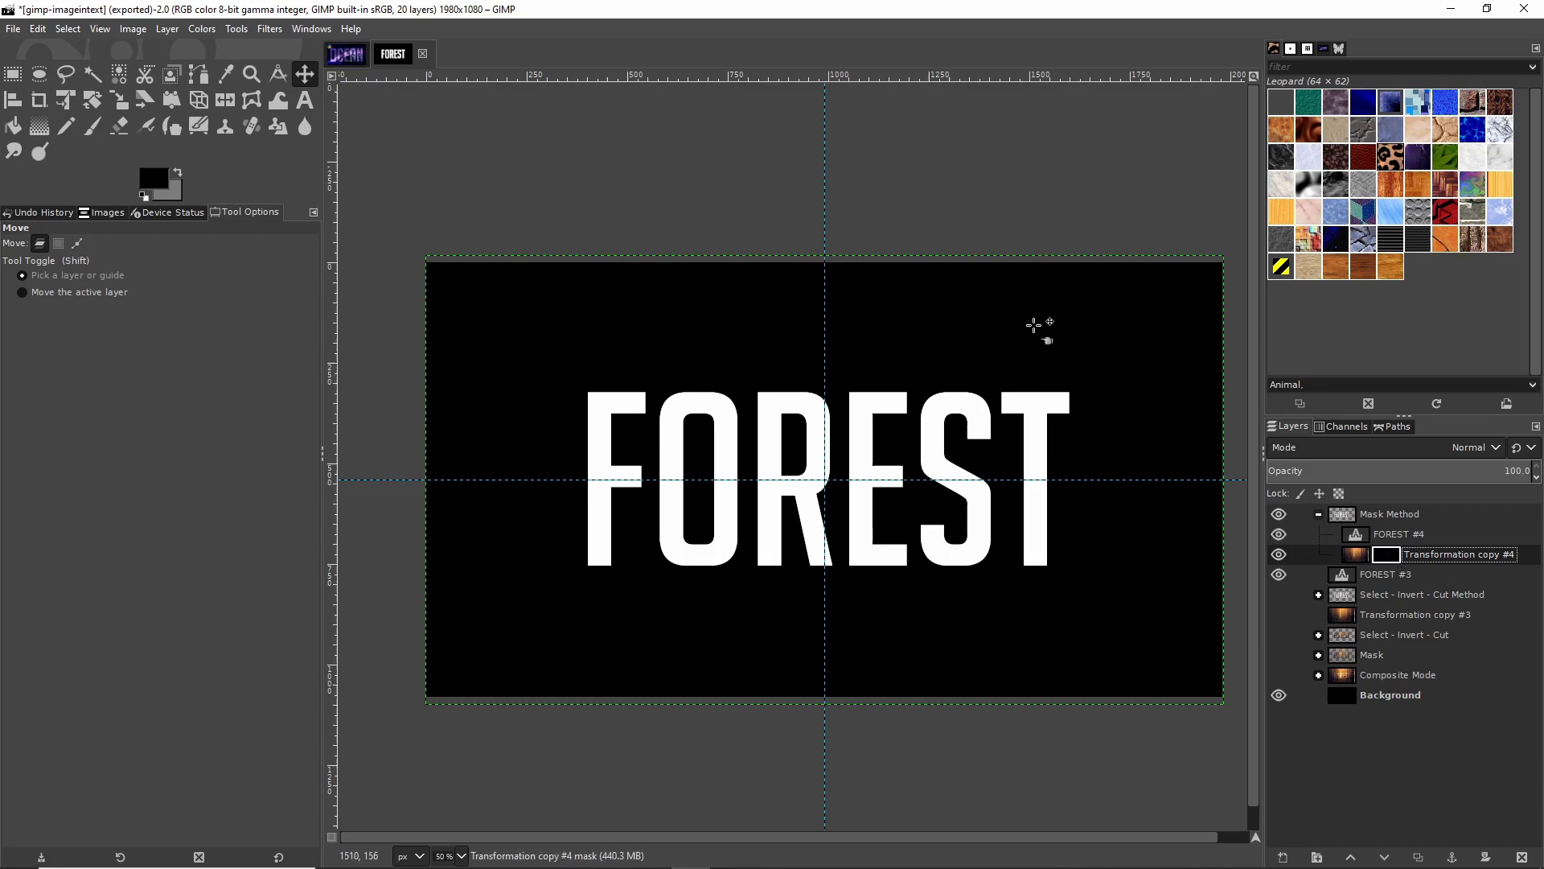
{"action": "key", "text": "ctrl+v"}
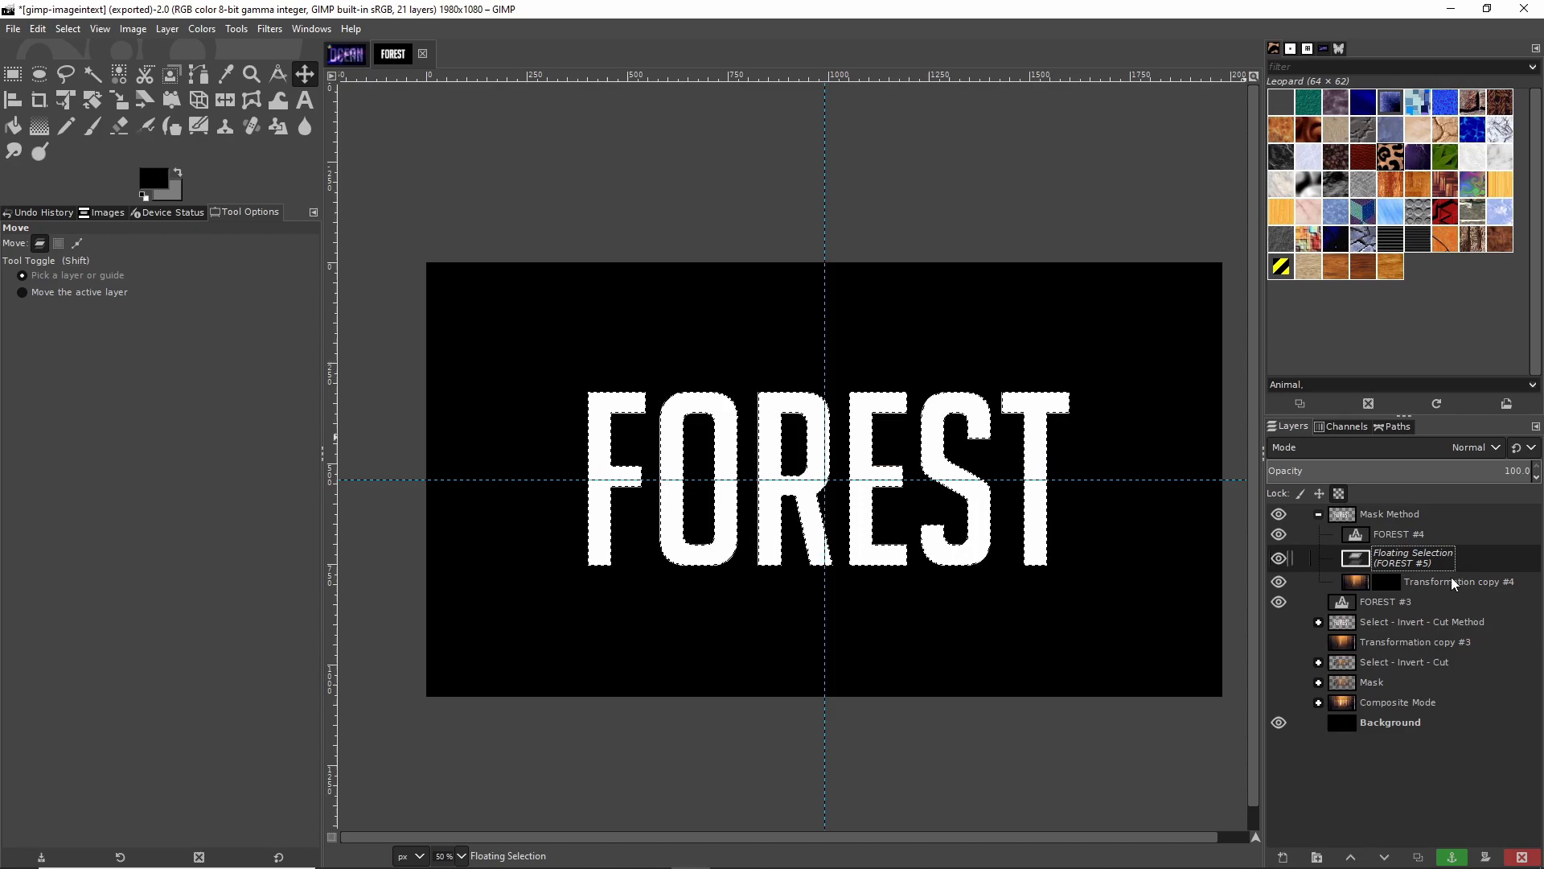
{"action": "left_click", "coordinate": [12, 75]}
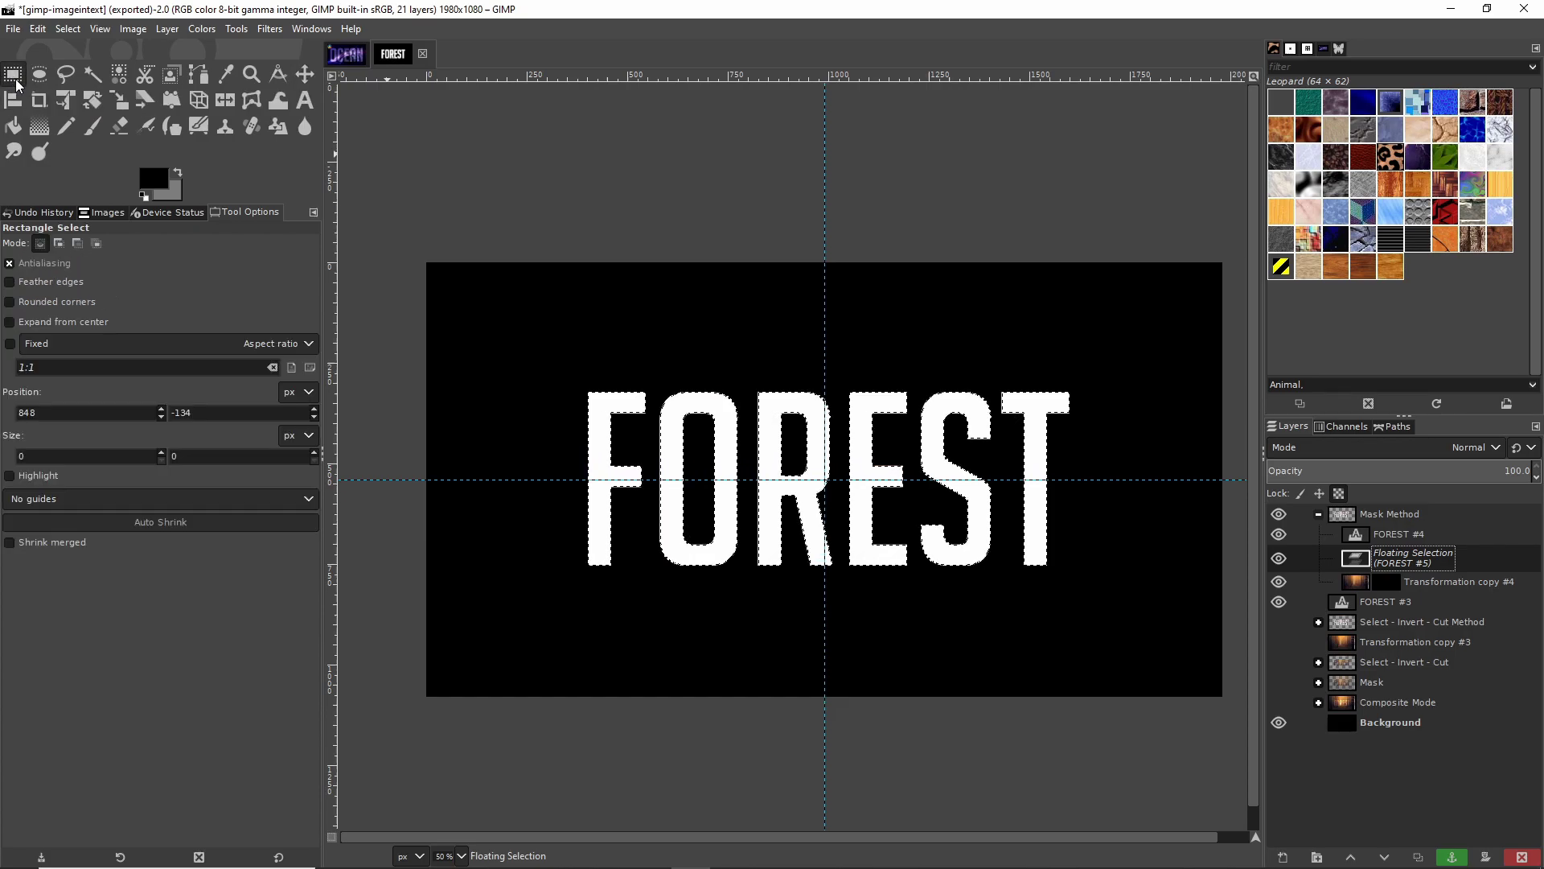
{"action": "left_click", "coordinate": [758, 174]}
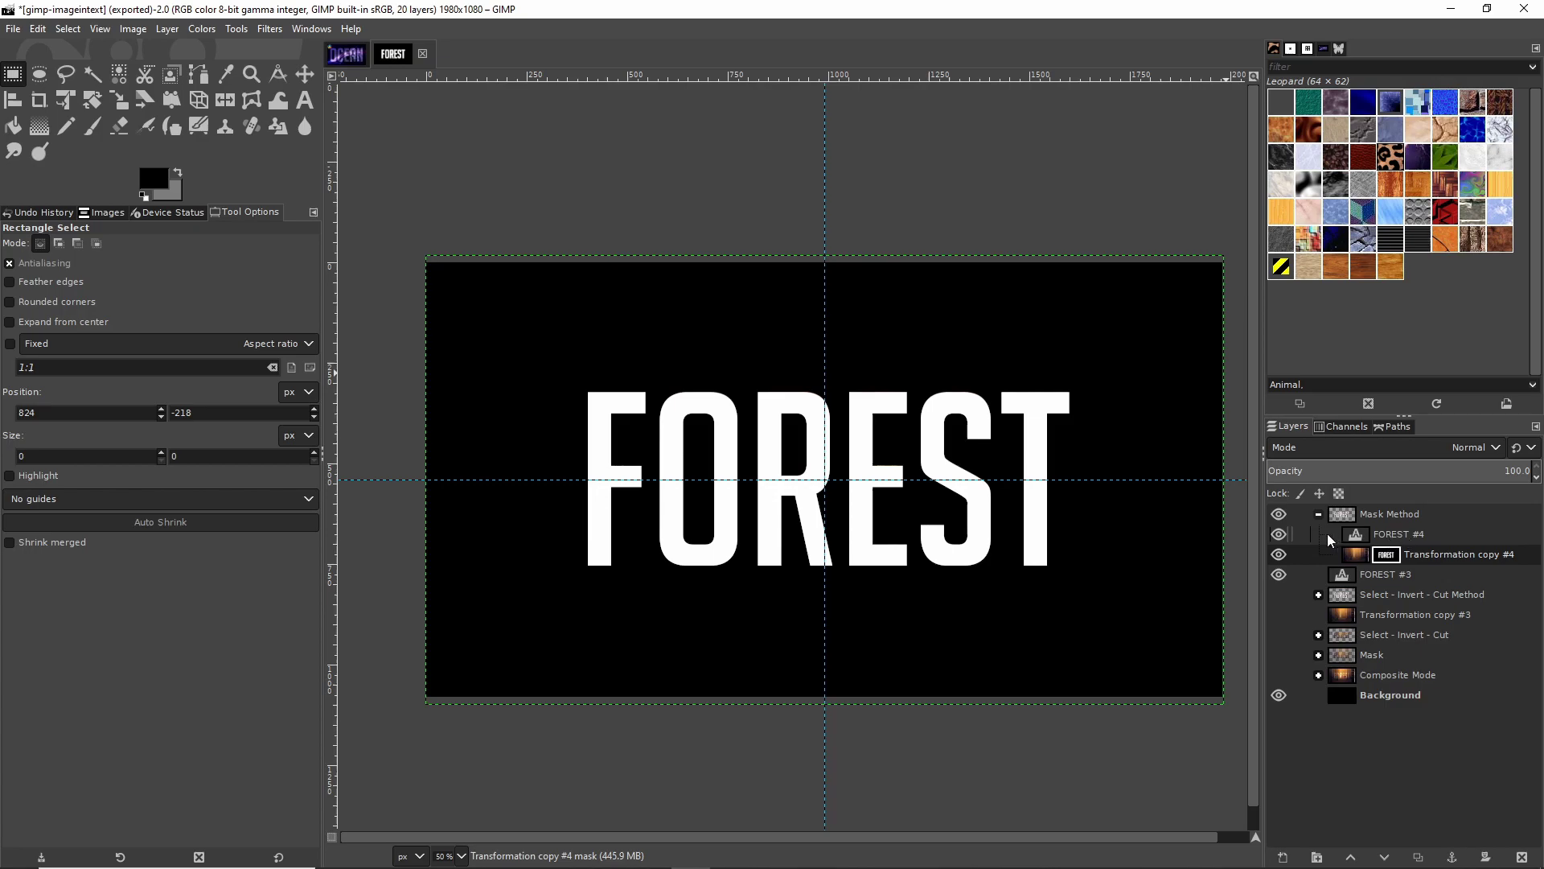
{"action": "left_click", "coordinate": [1278, 534]}
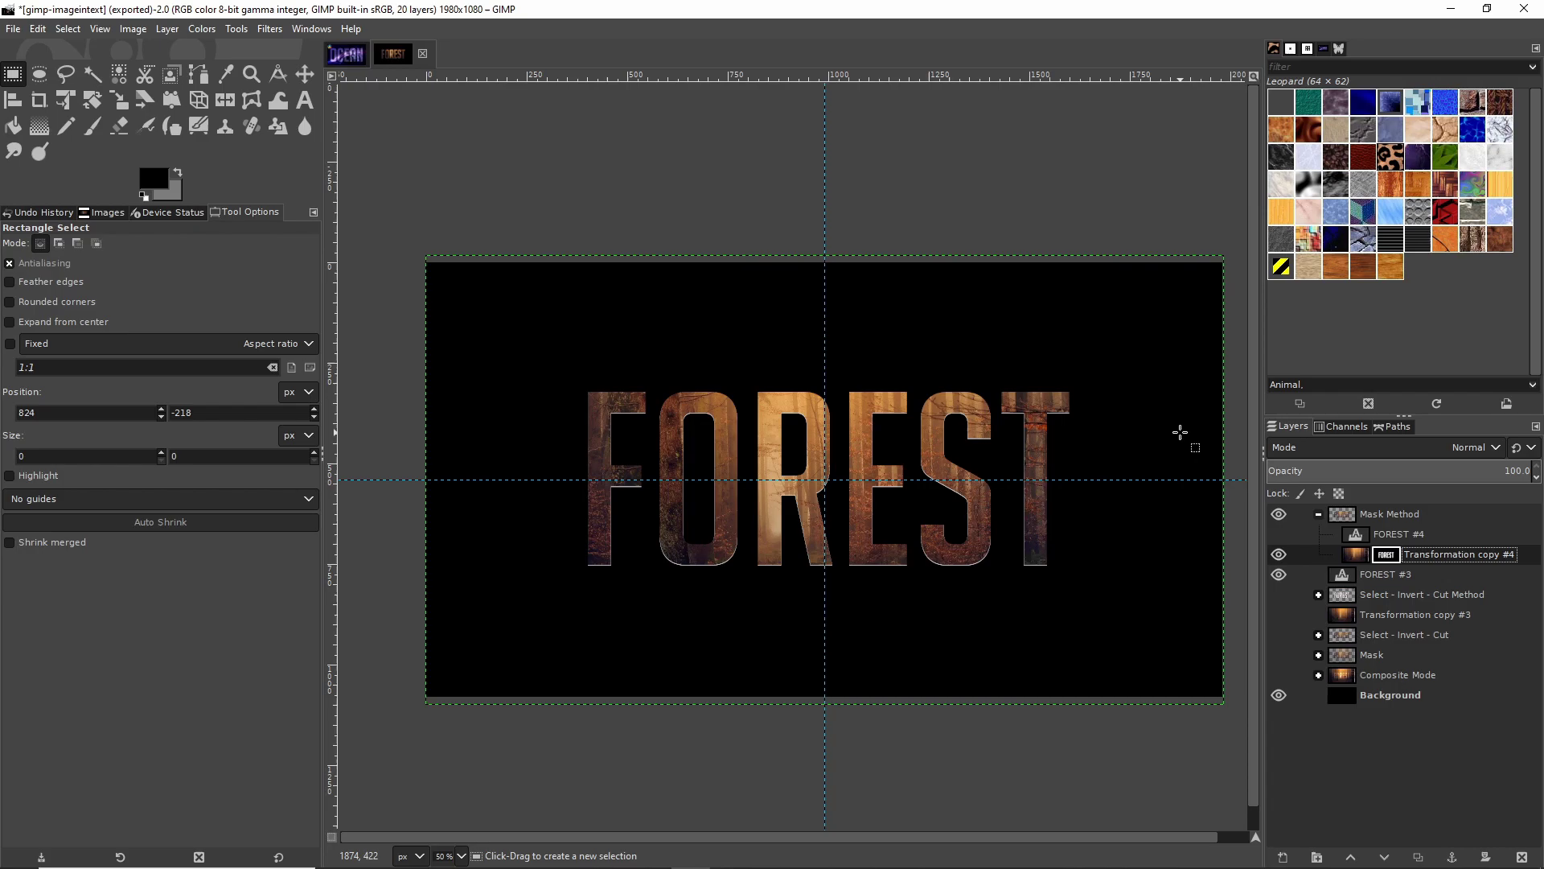
- Hide and collapse the Mask Method group, and move Transformation copy #3 up the stack
{"action": "left_click", "coordinate": [1278, 521]}
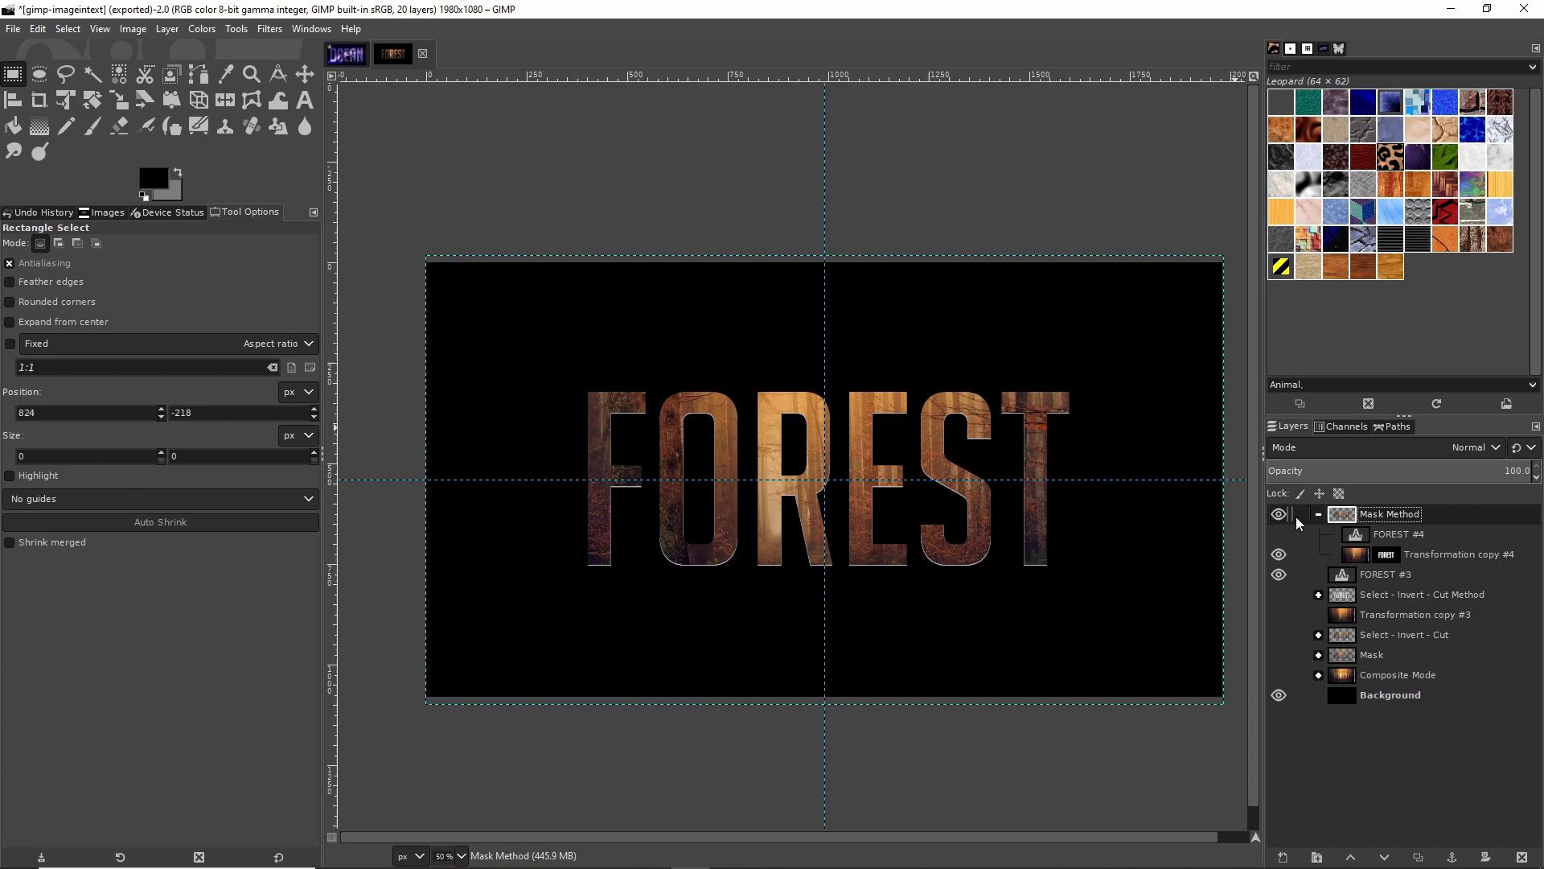
{"action": "left_click", "coordinate": [1278, 517]}
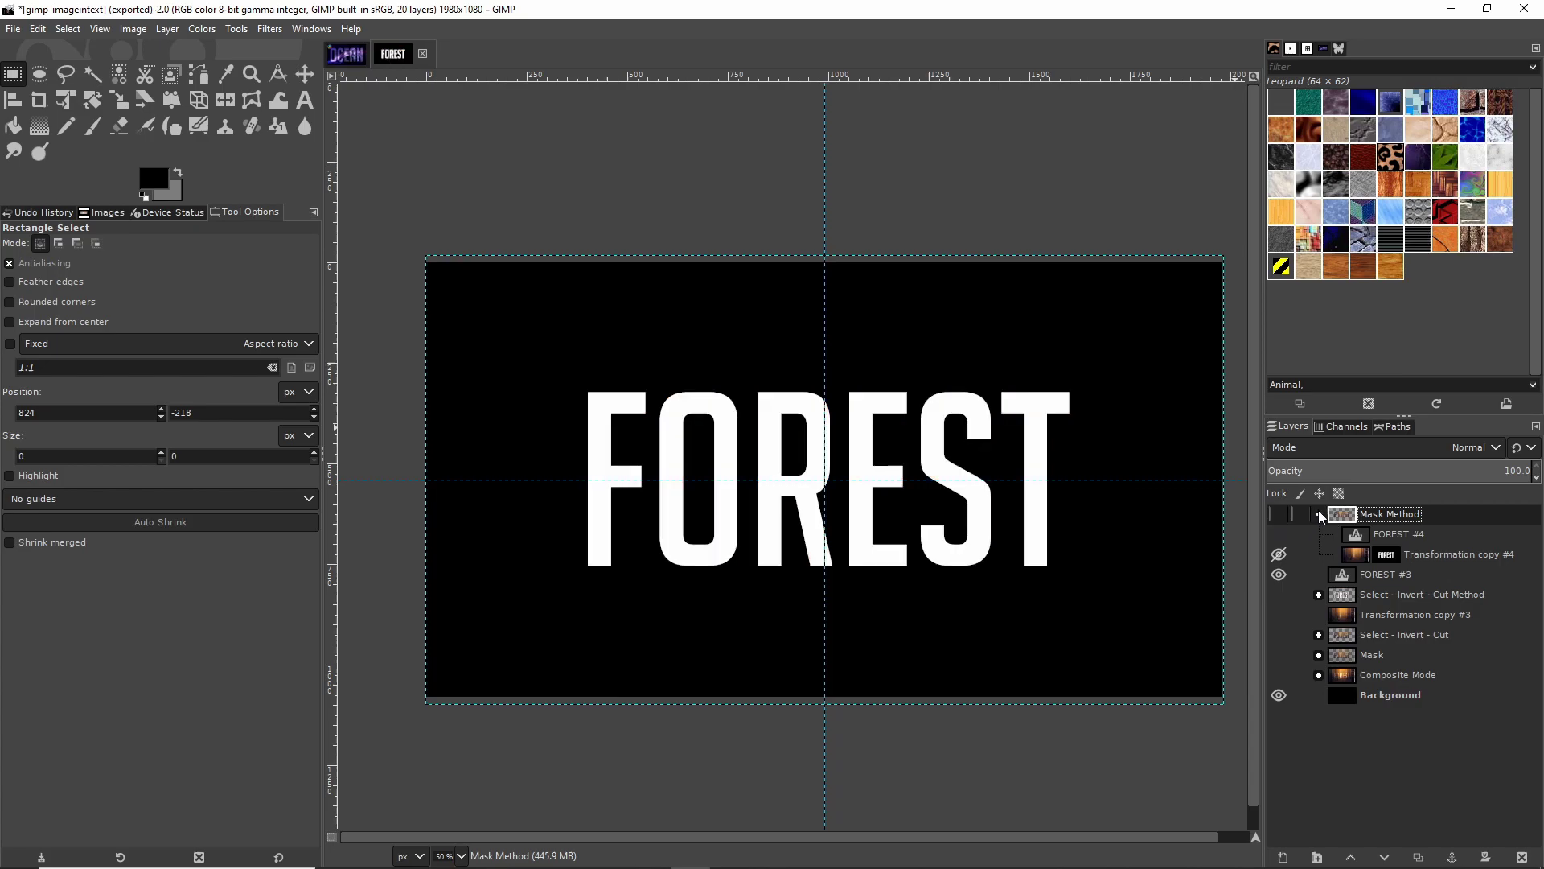
{"action": "left_click", "coordinate": [1318, 515]}
{"action": "left_click", "coordinate": [1367, 534]}
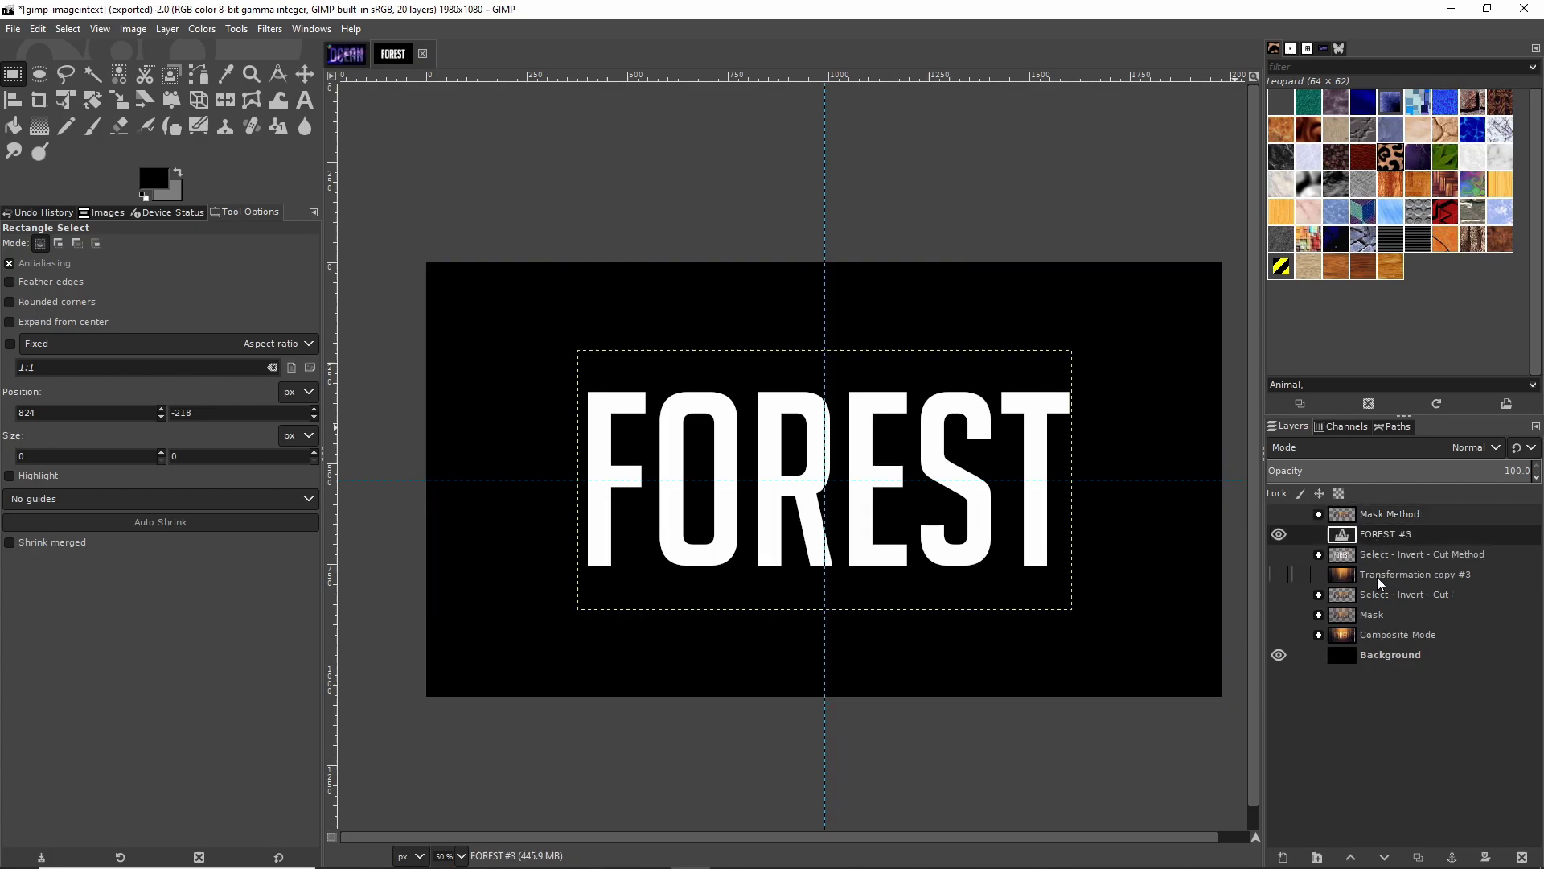
{"action": "left_click_drag", "start_coordinate": [1377, 577], "coordinate": [1412, 555]}
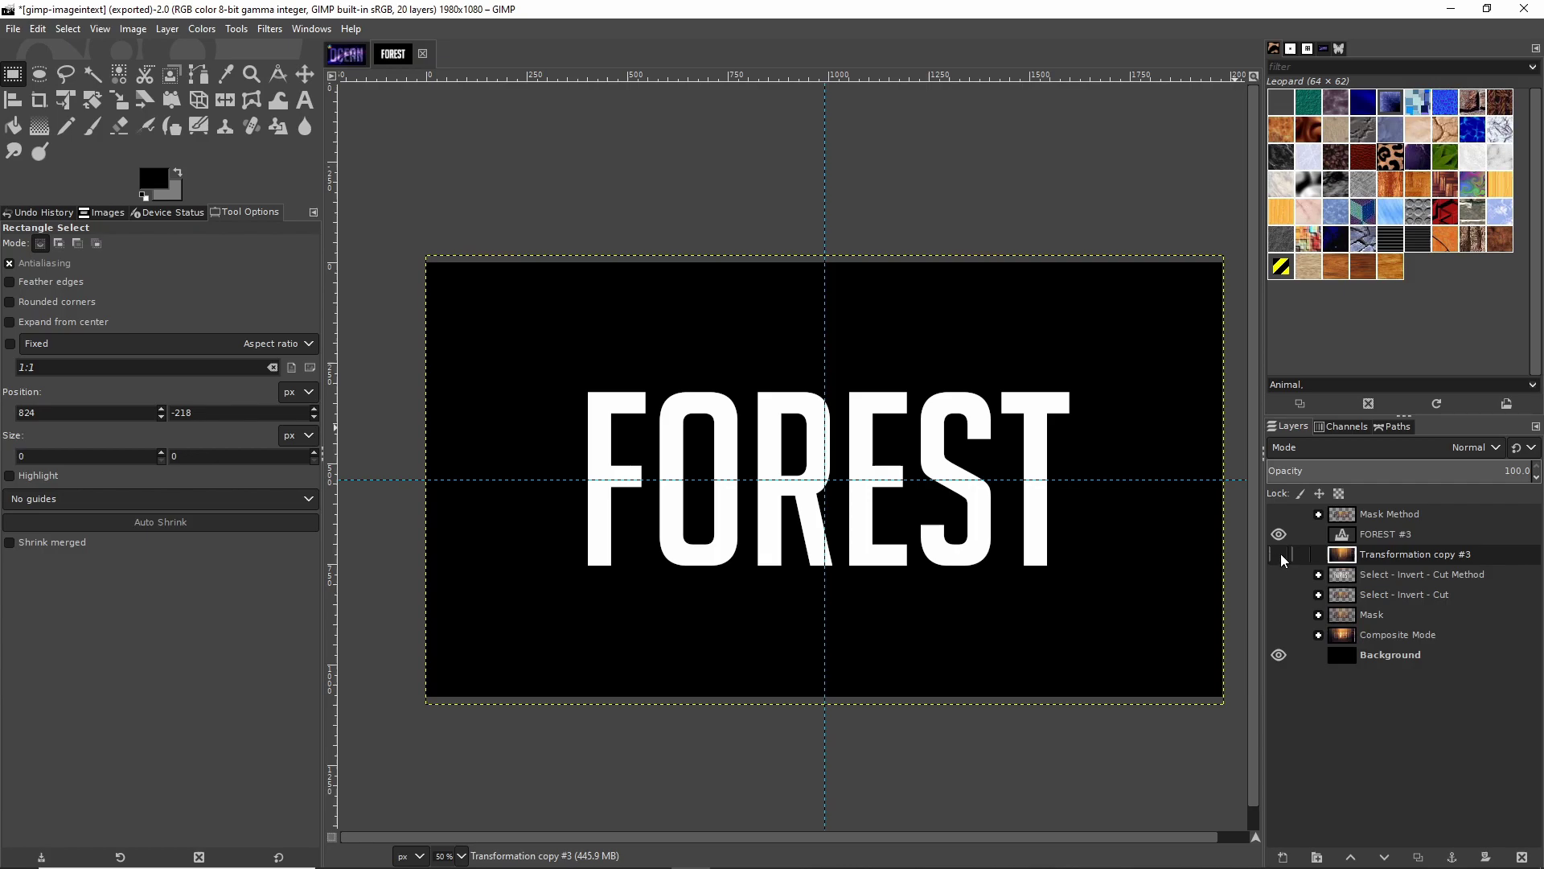
- Create a layer group named 'Composite Mask Method' and move FOREST #3 into it
{"action": "left_click", "coordinate": [1327, 859]}
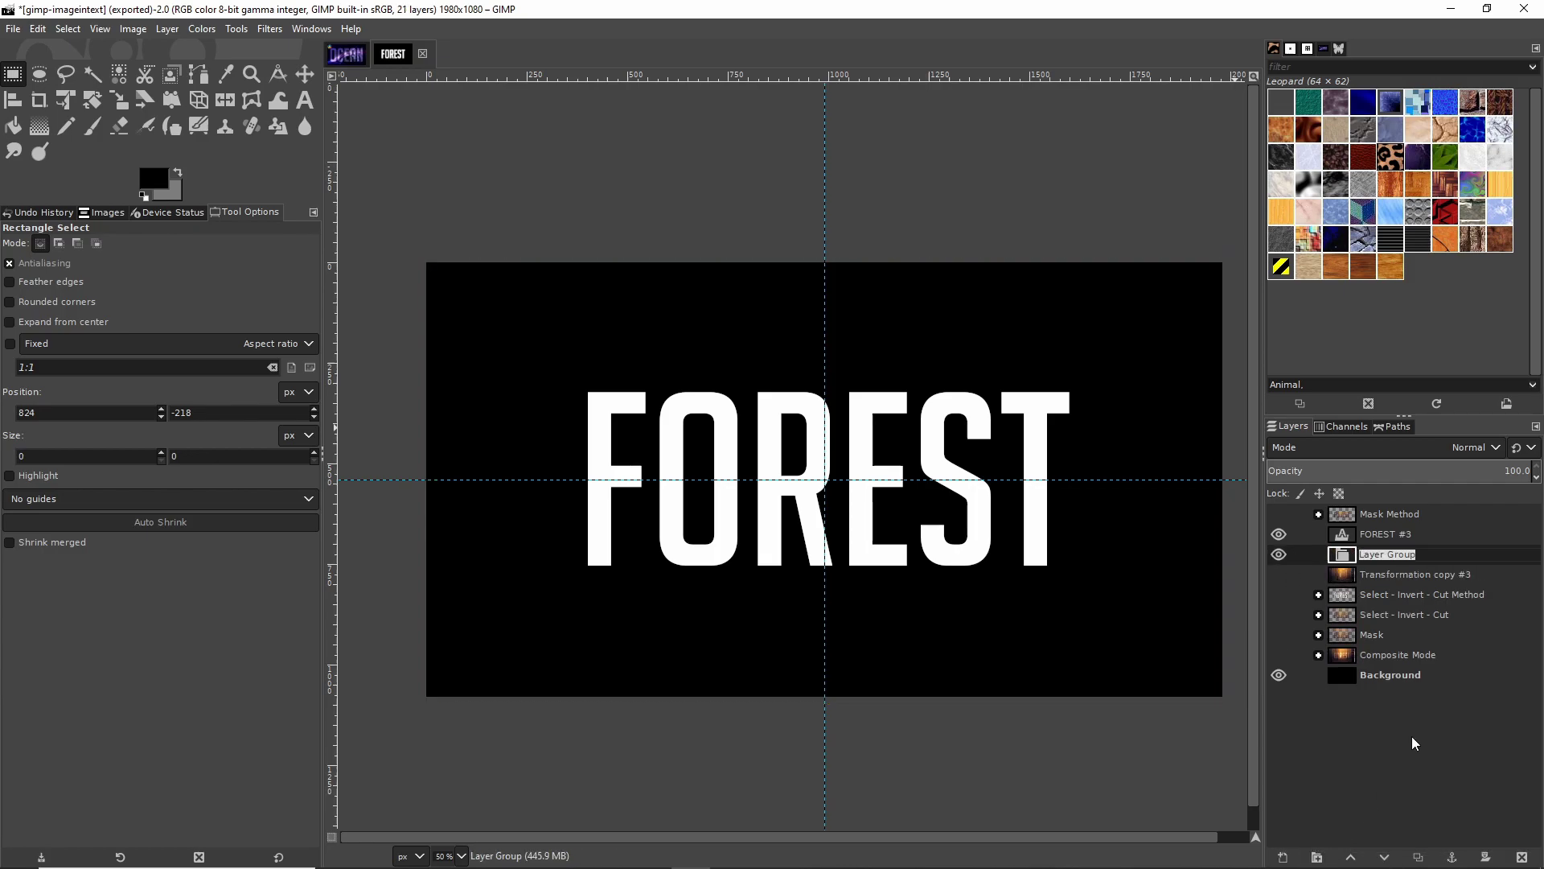
{"action": "type", "text": "Composite M"}
{"action": "type", "text": "ask Method"}
{"action": "left_click_drag", "start_coordinate": [1345, 534], "coordinate": [1396, 563]}
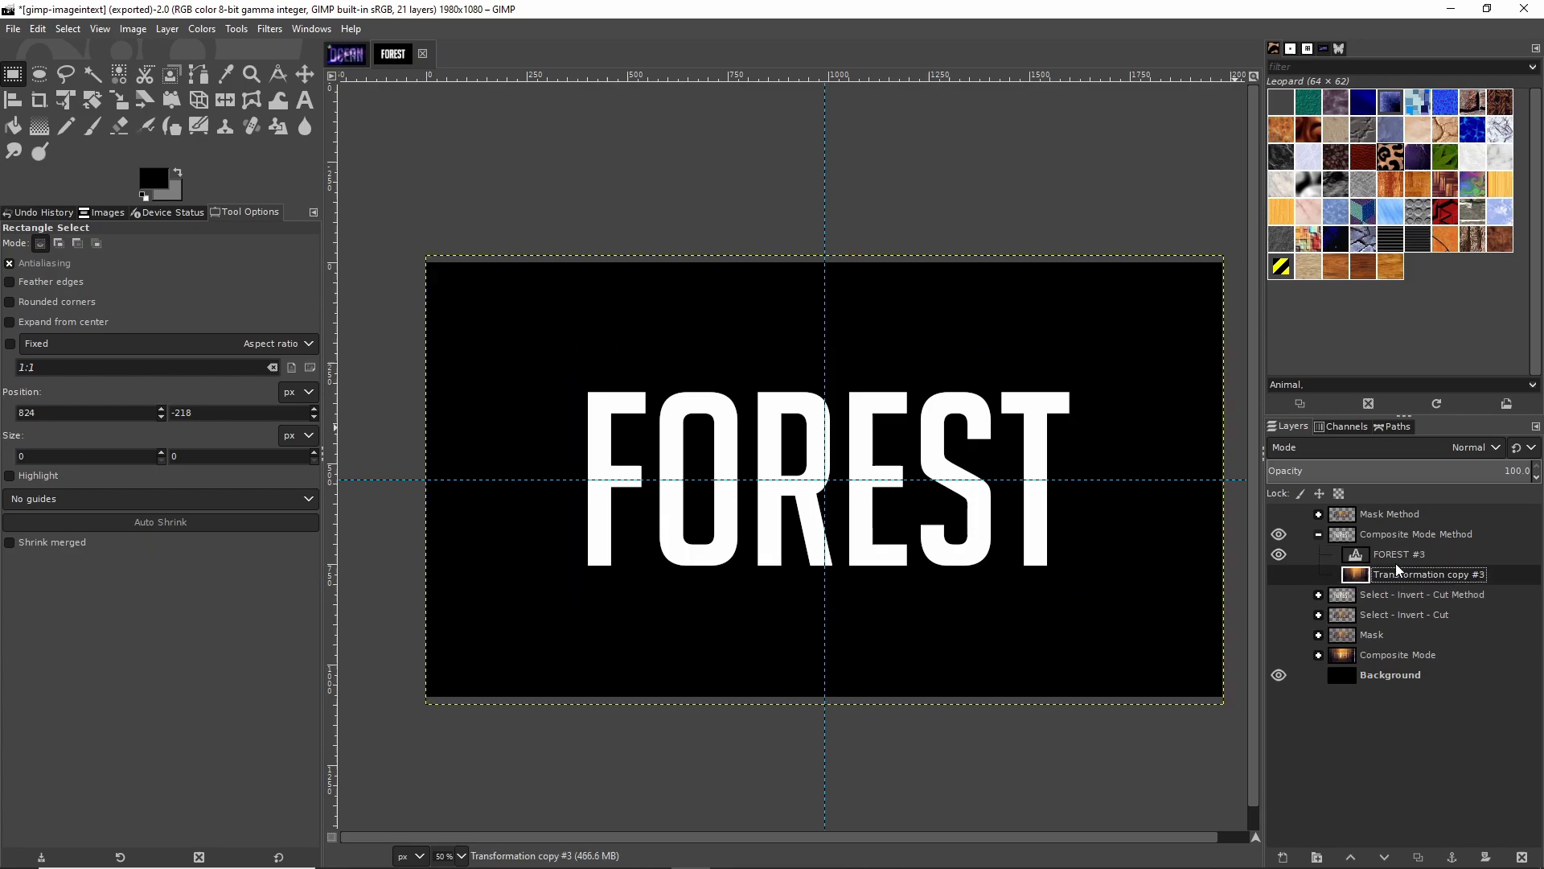
- Show Transformation copy #3 and set FOREST #3's blend mode to Overlay
{"action": "left_click", "coordinate": [1279, 573]}
{"action": "left_click", "coordinate": [1356, 554]}
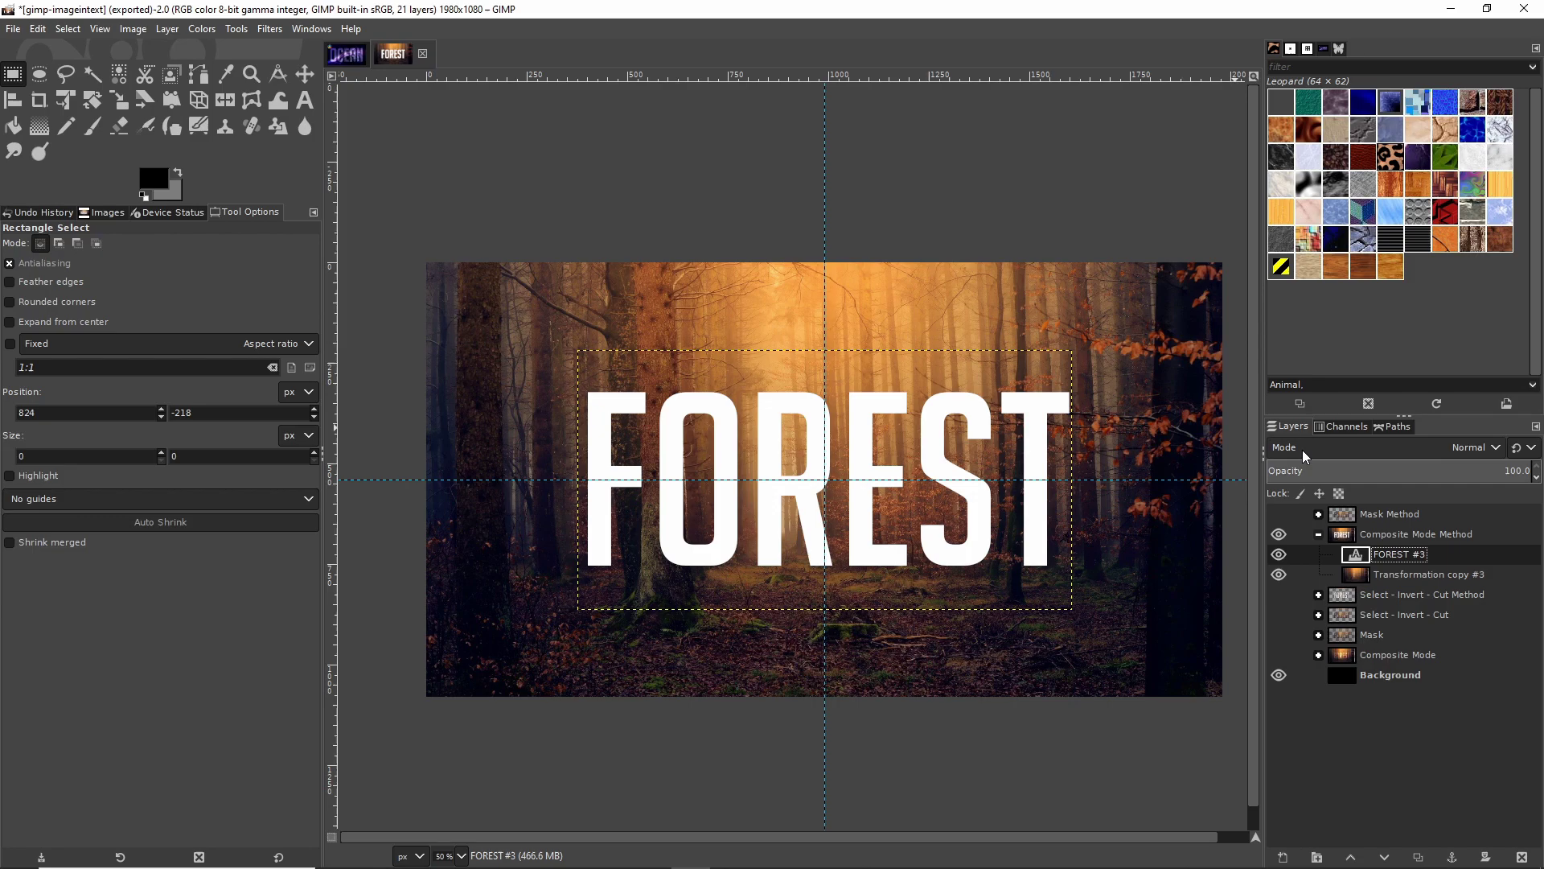
{"action": "left_click", "coordinate": [1384, 447]}
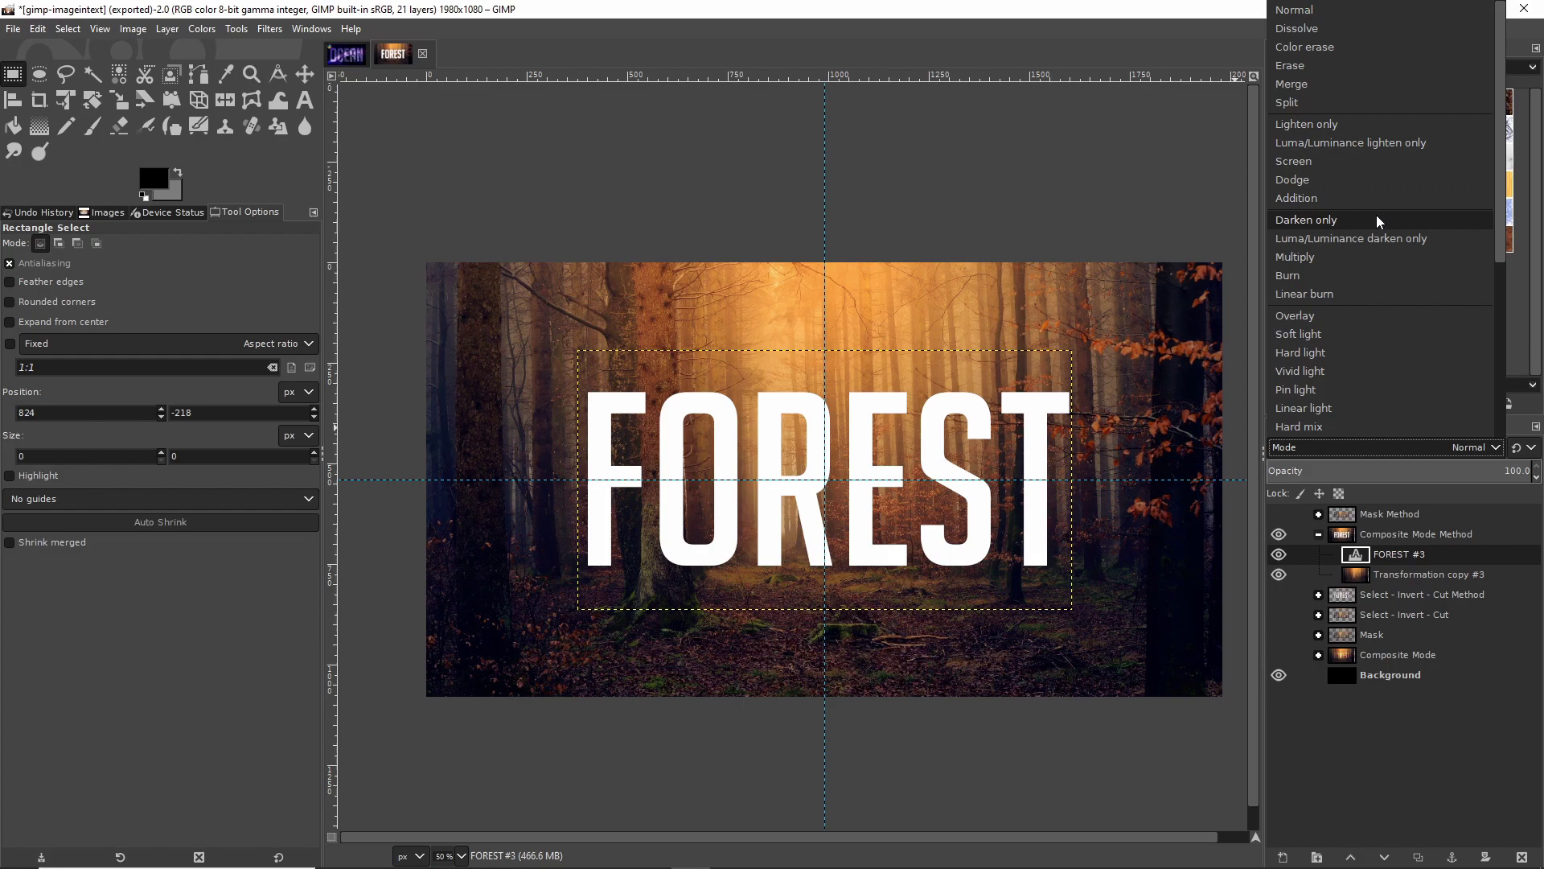
{"action": "left_click", "coordinate": [1364, 316]}
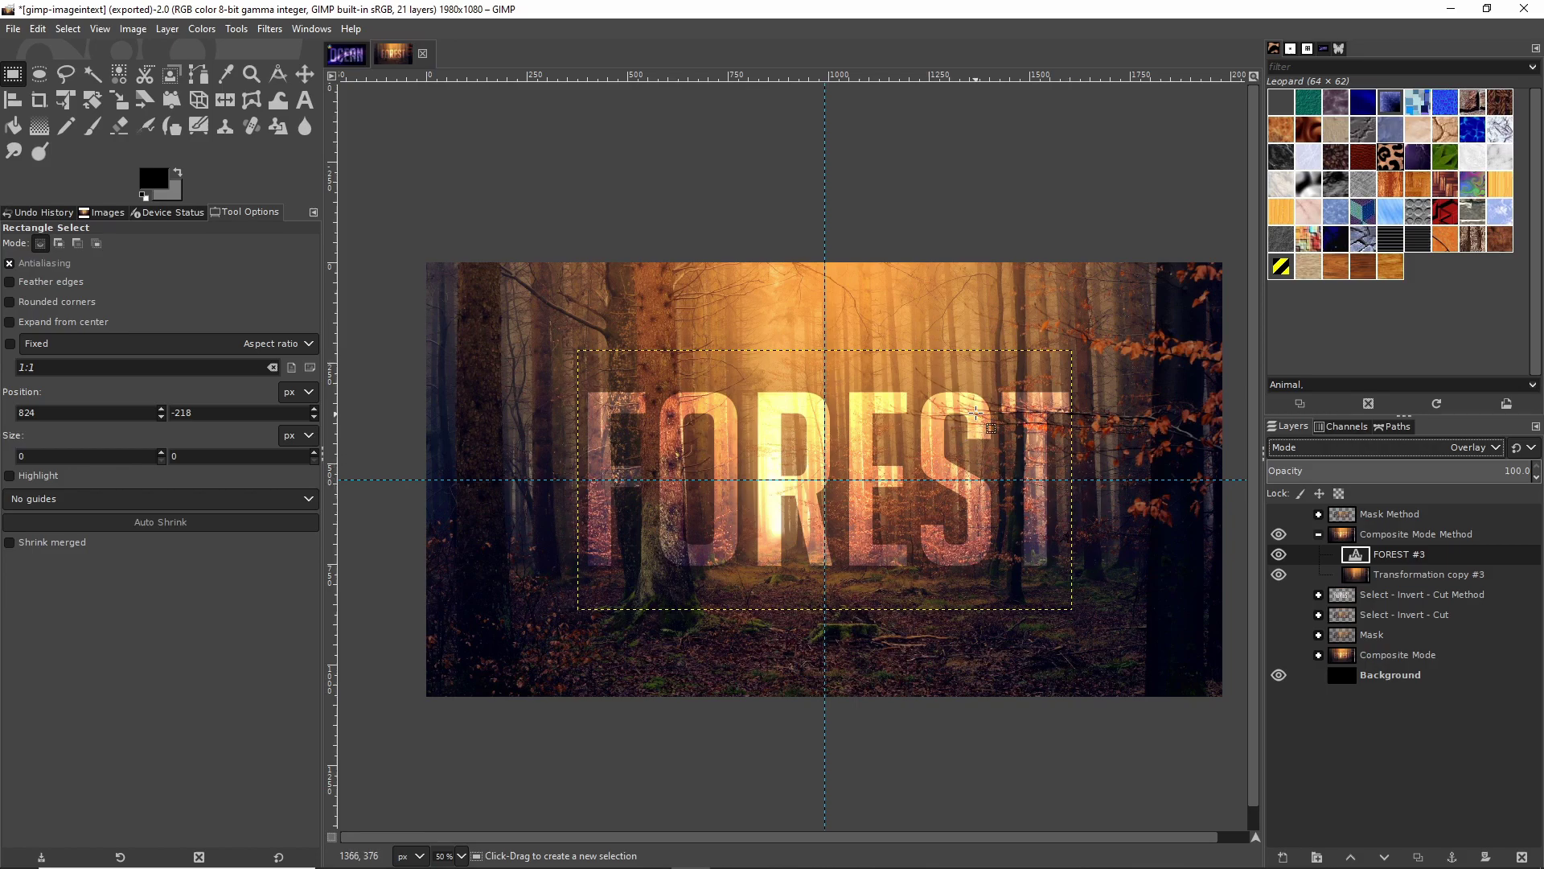
{"action": "left_click", "coordinate": [1431, 447]}
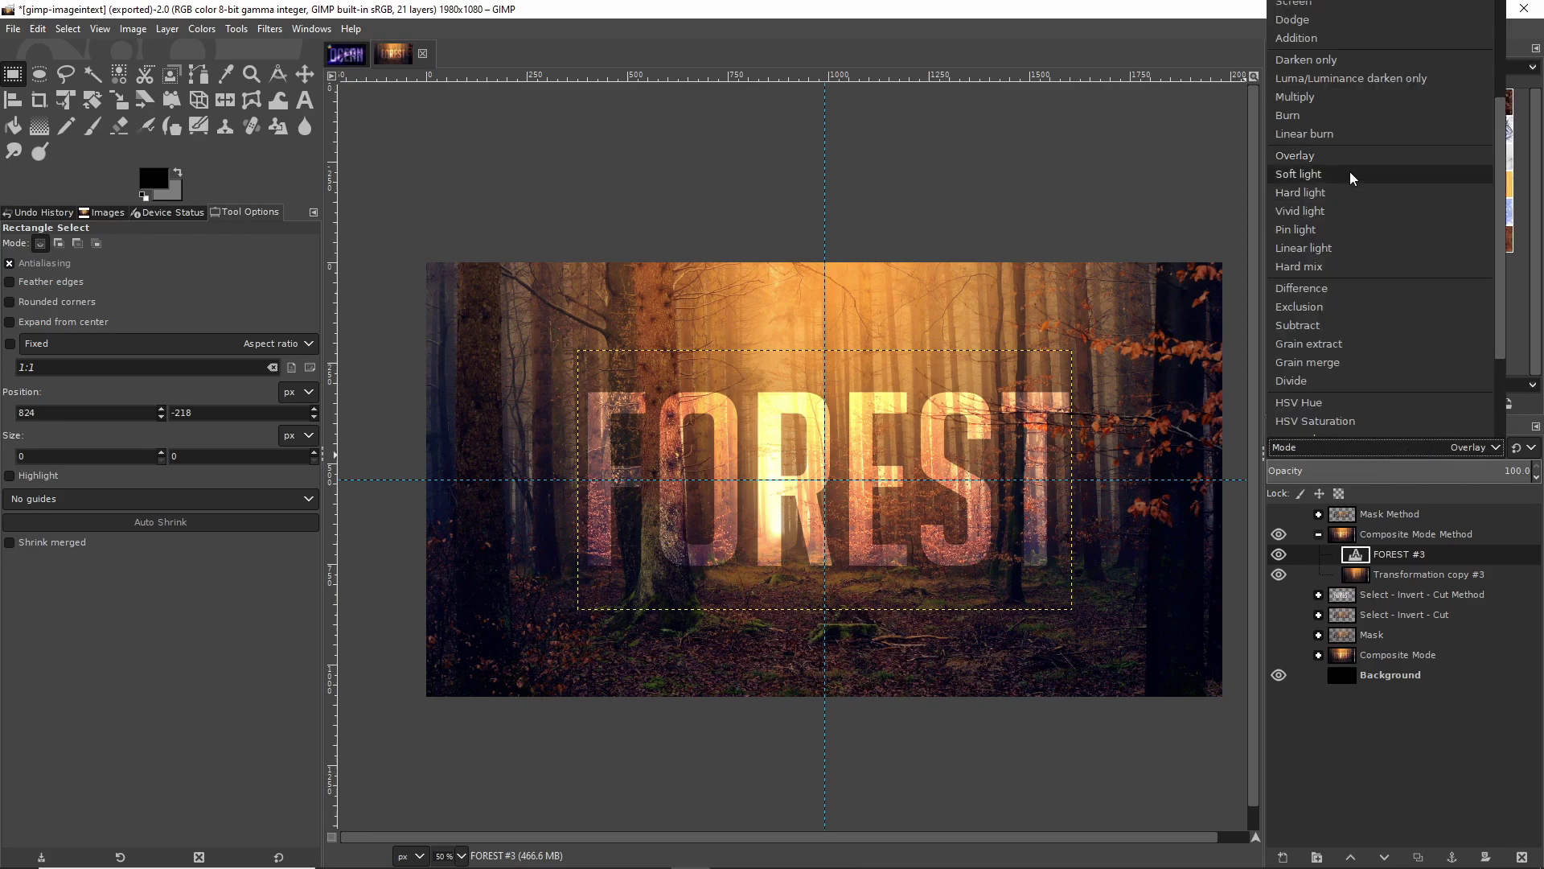
- Try Difference, Hard mix and HSV Hue modes on FOREST #3, settling on Luminance
{"action": "left_click", "coordinate": [1361, 290]}
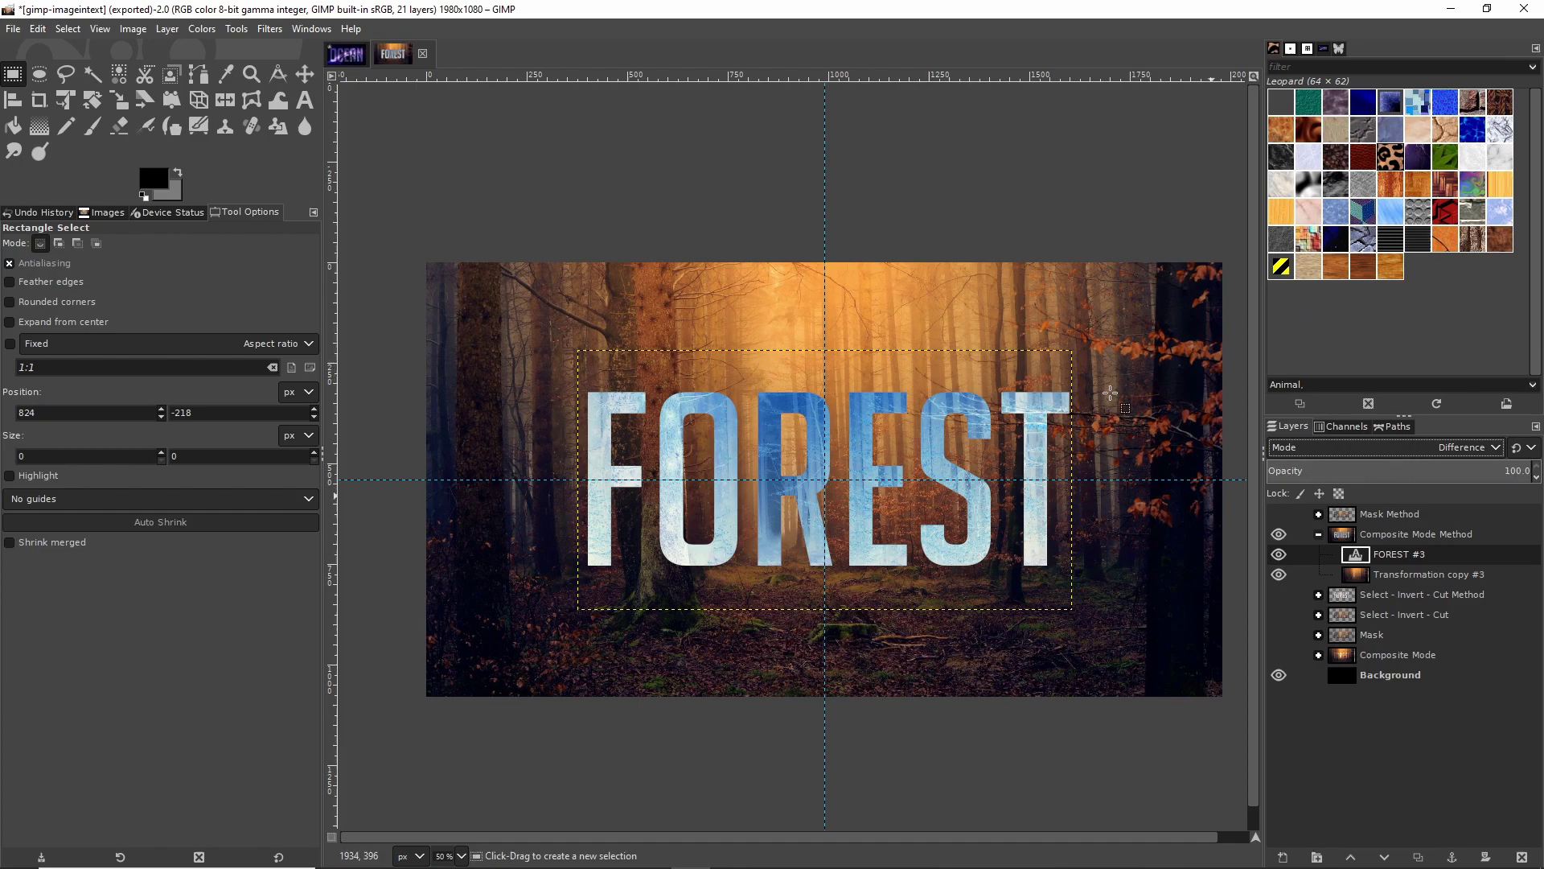
{"action": "left_click", "coordinate": [1328, 447]}
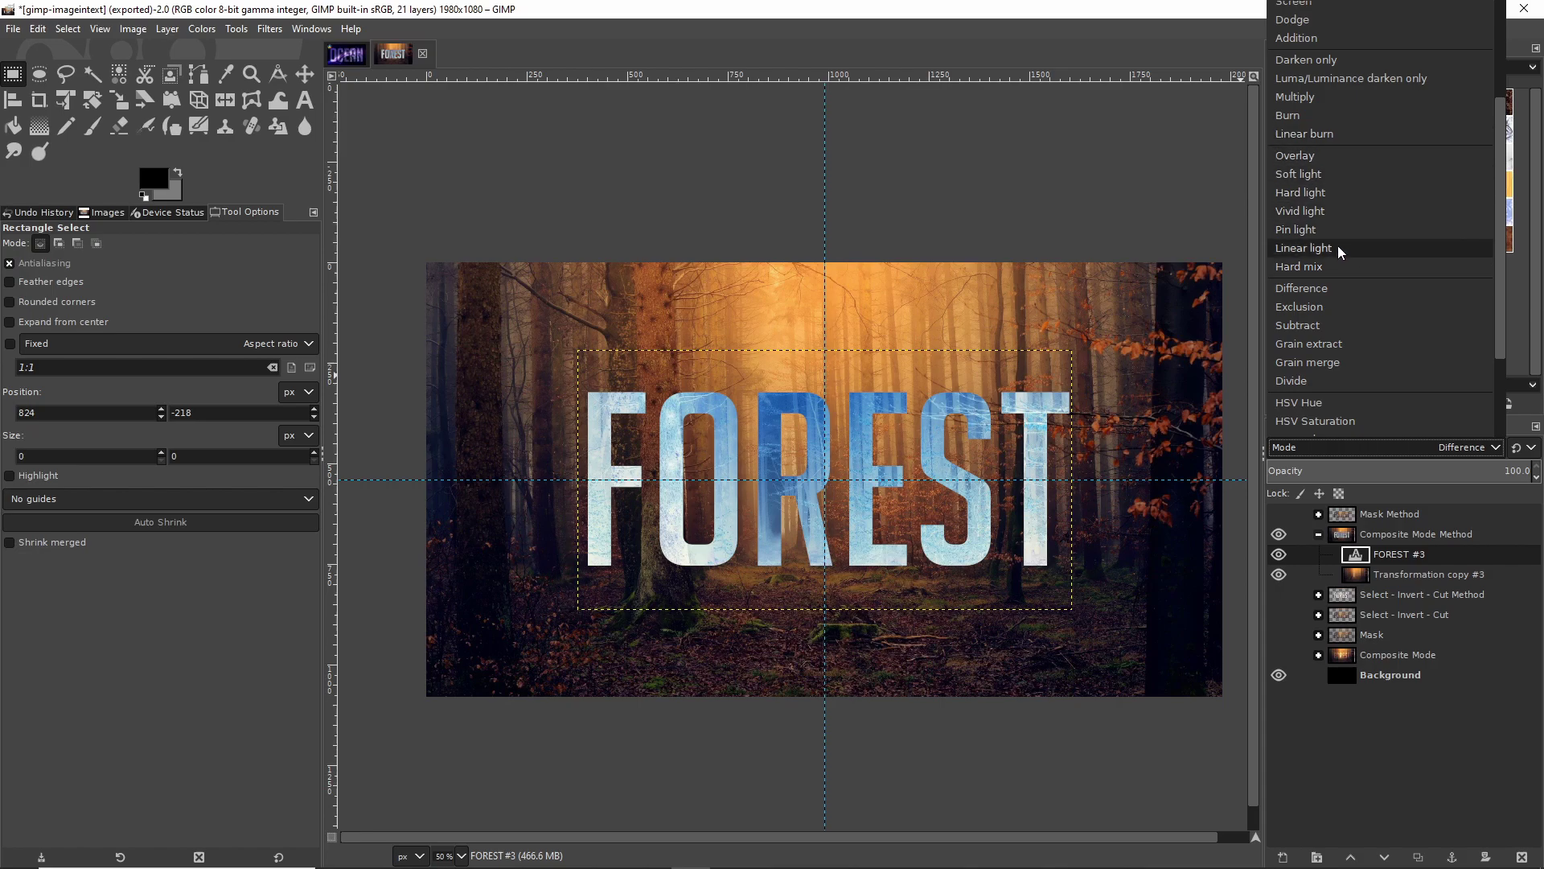
{"action": "left_click", "coordinate": [1336, 267]}
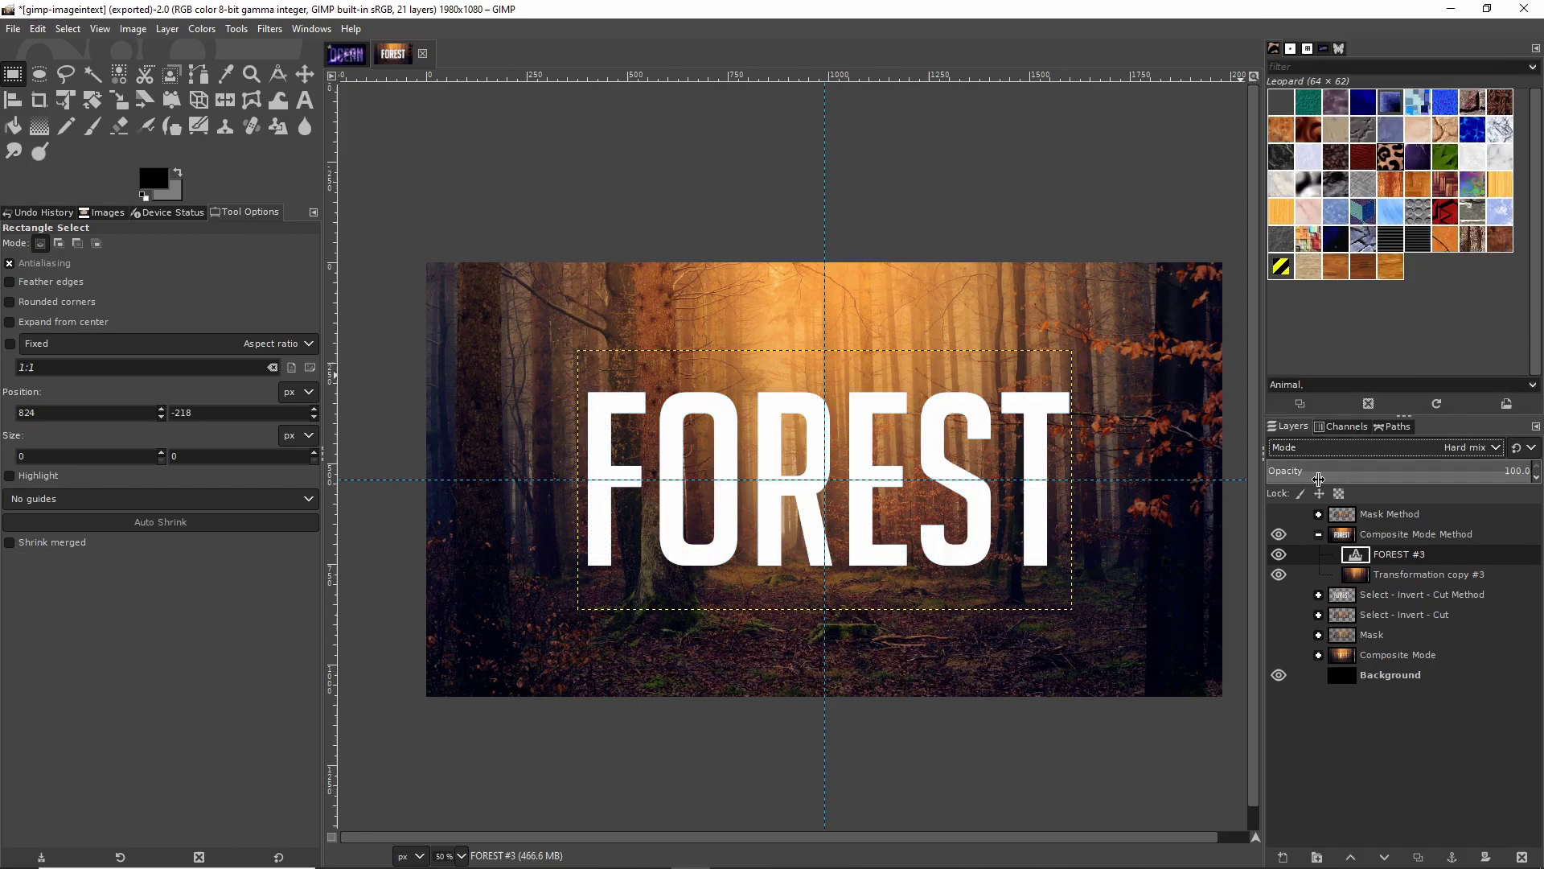
{"action": "scroll", "coordinate": [1374, 450], "scroll_direction": "up", "scroll_amount": 1}
{"action": "scroll", "coordinate": [1374, 450], "scroll_direction": "up", "scroll_amount": 4}
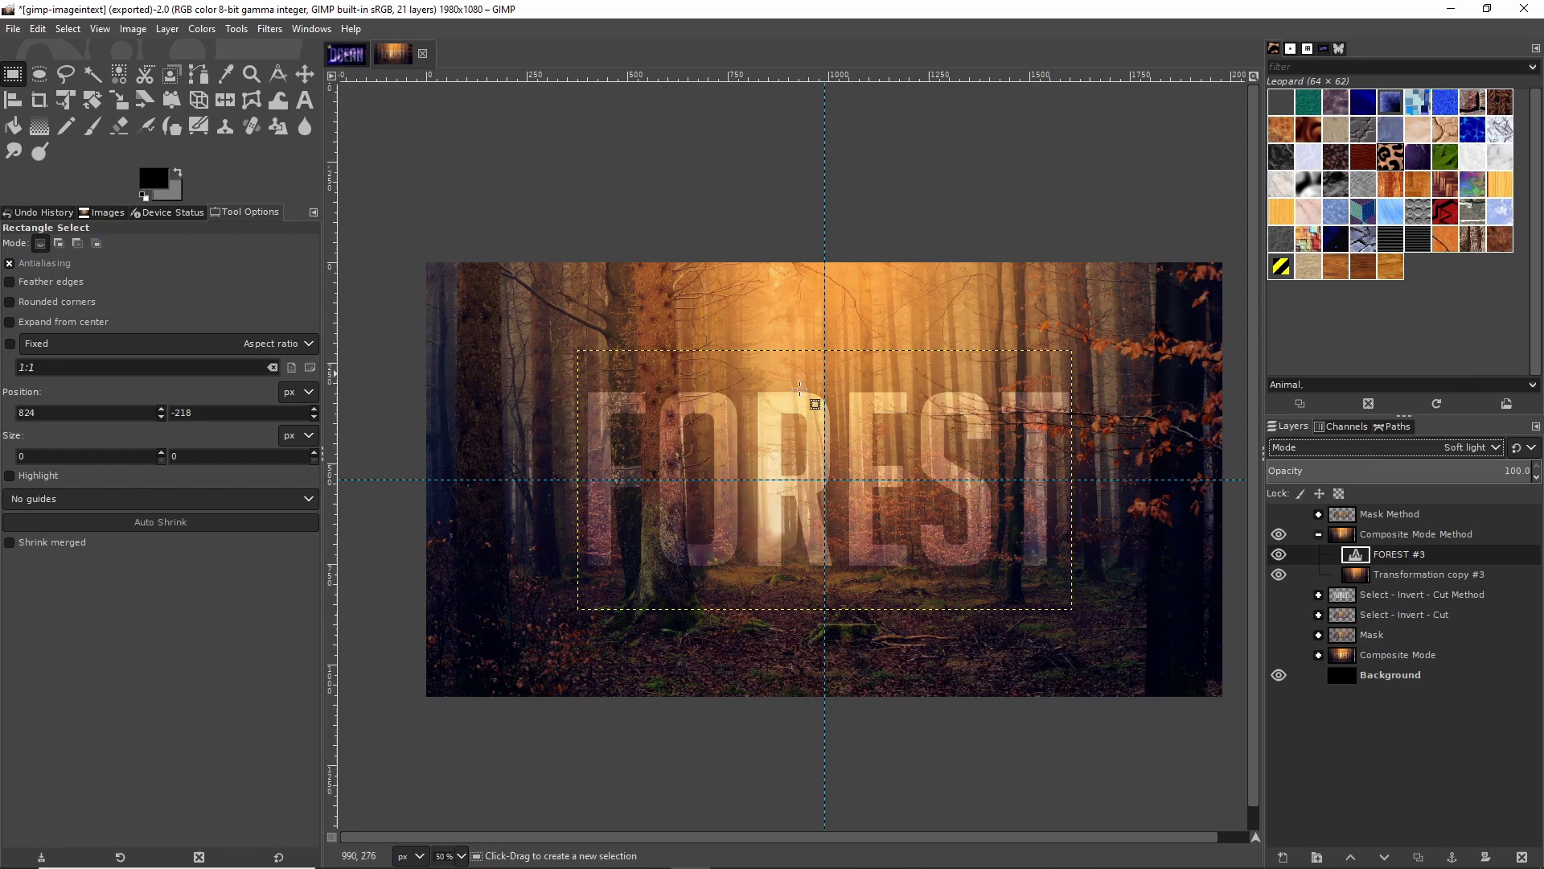
{"action": "left_click", "coordinate": [1367, 449]}
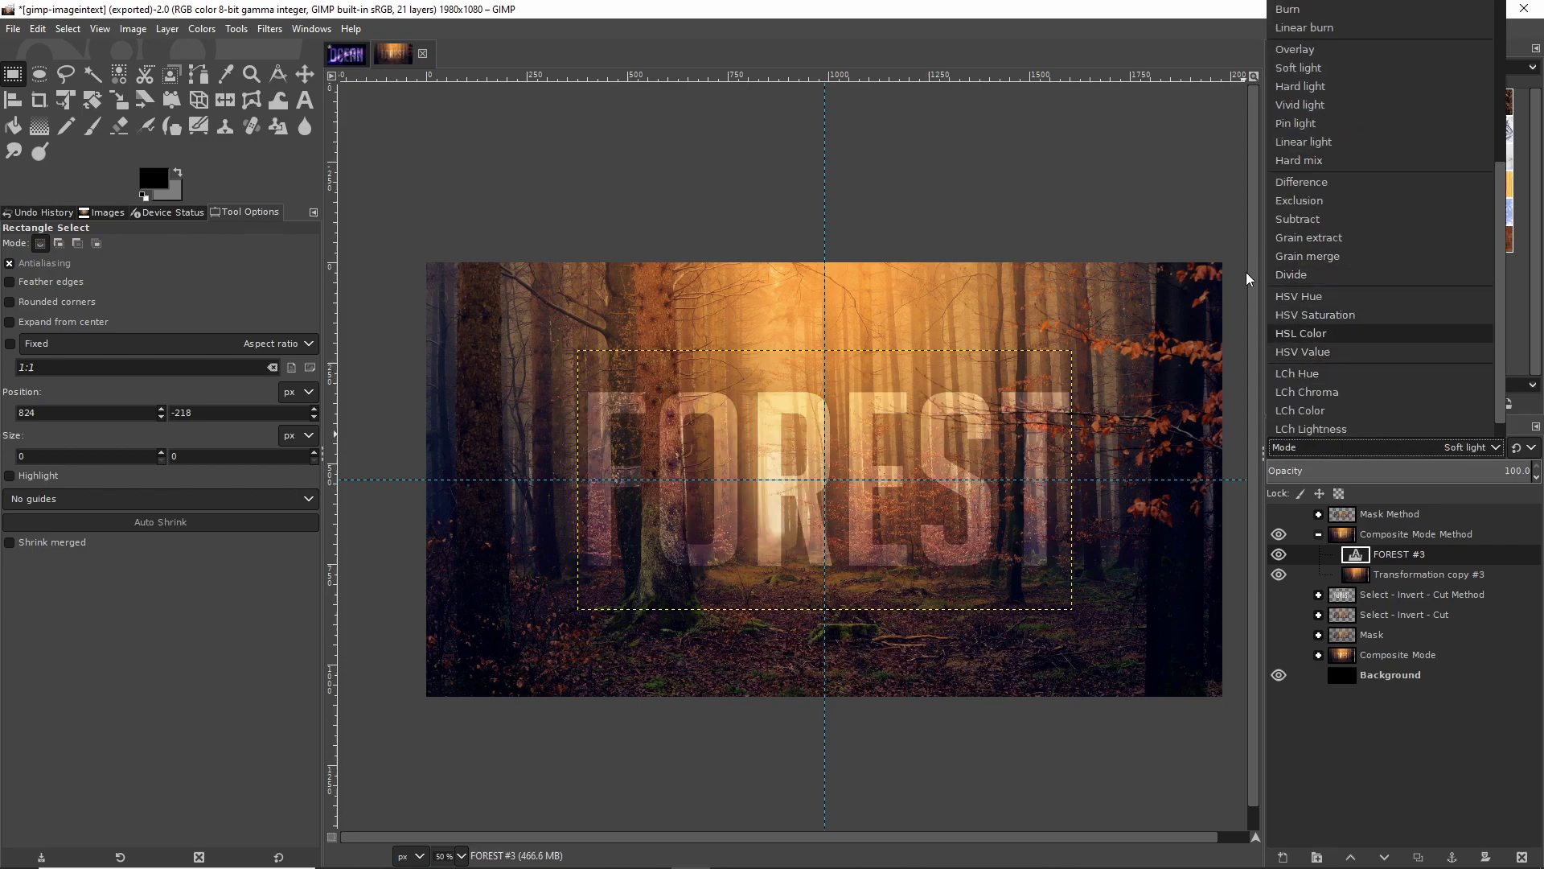
{"action": "left_click", "coordinate": [1325, 299]}
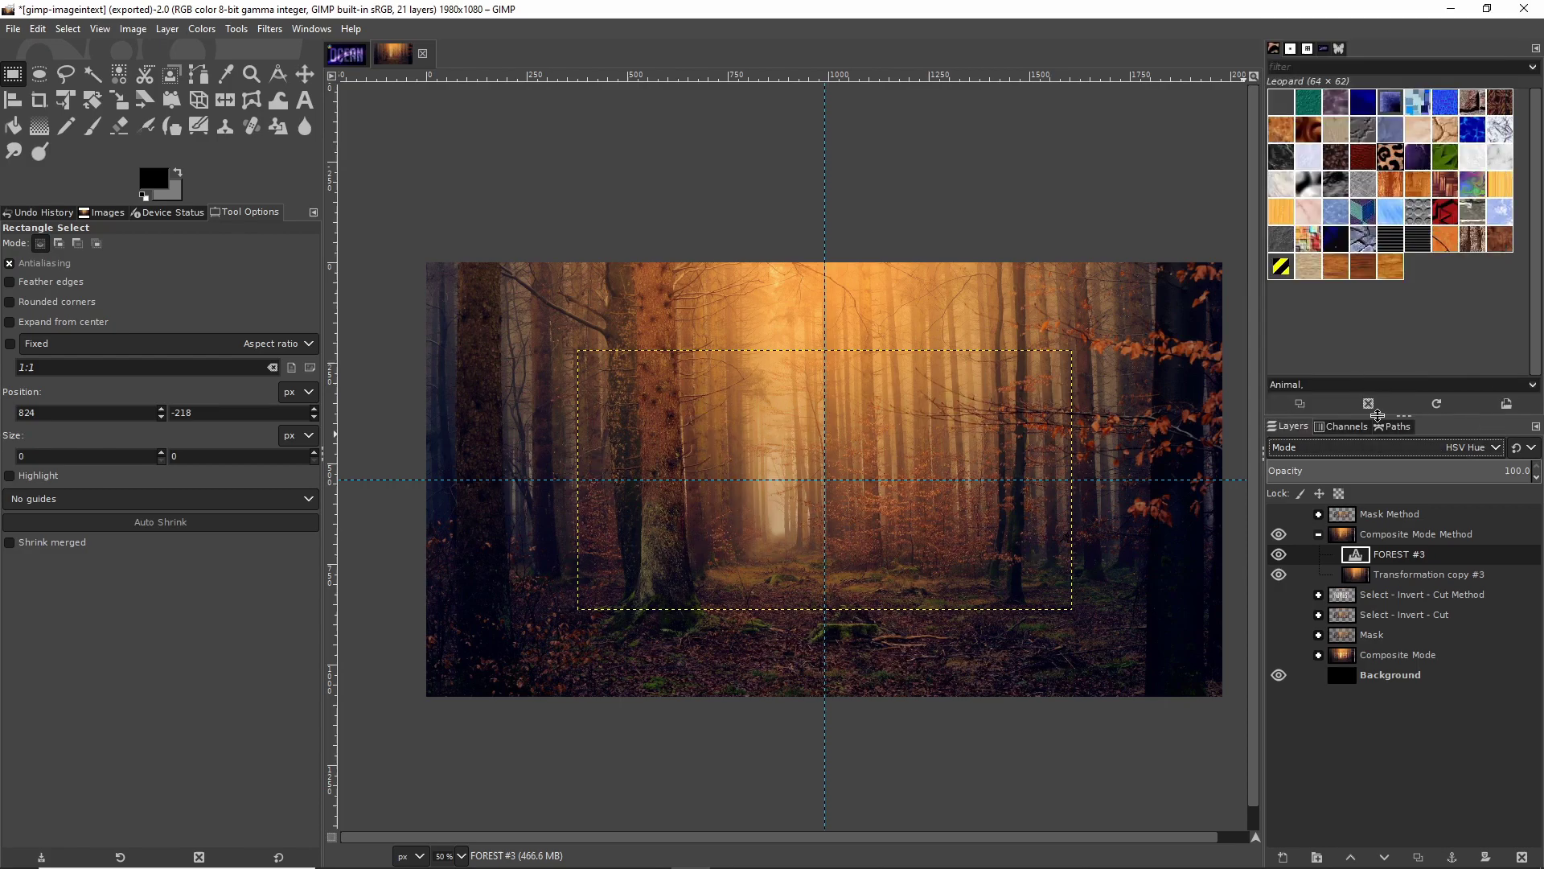
{"action": "scroll", "coordinate": [1399, 448], "scroll_direction": "down", "scroll_amount": 7}
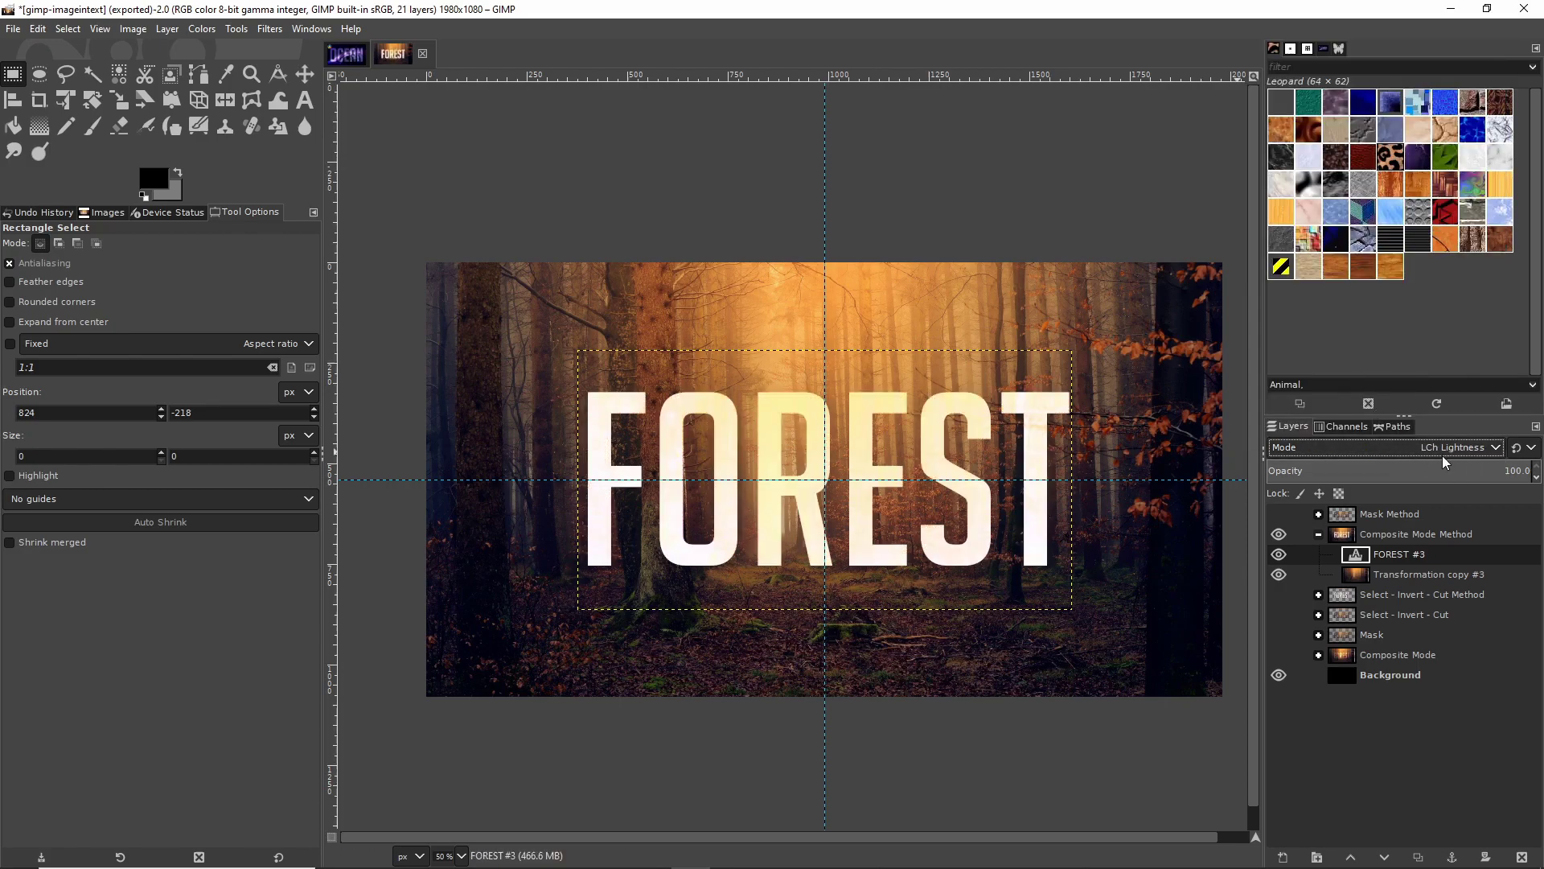
{"action": "scroll", "coordinate": [1442, 451], "scroll_direction": "up", "scroll_amount": 12}
{"action": "left_click", "coordinate": [1359, 447]}
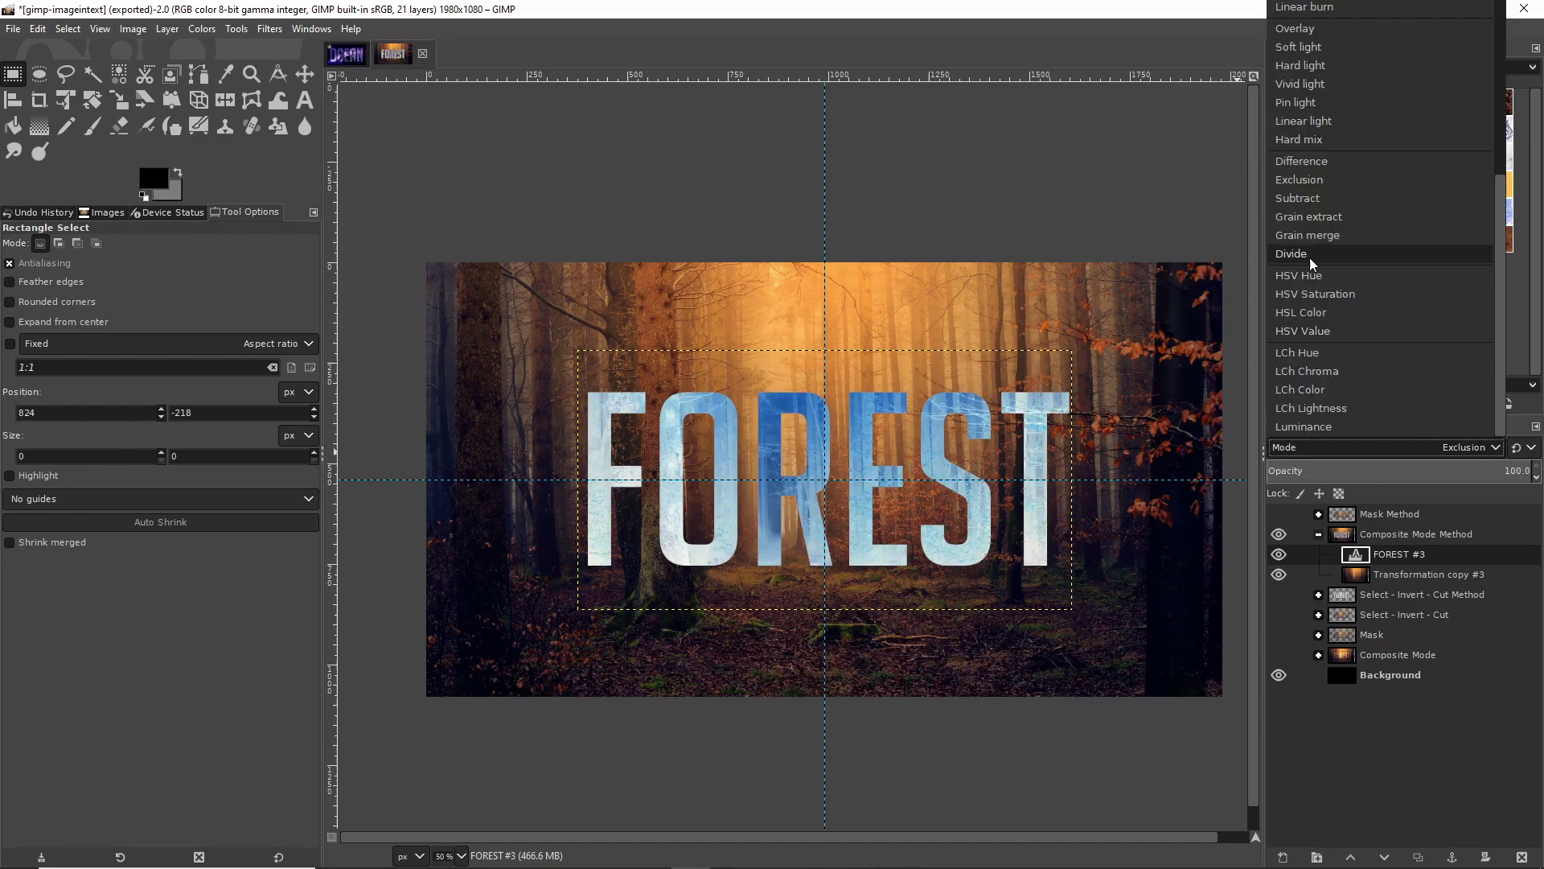
{"action": "left_click", "coordinate": [1391, 428]}
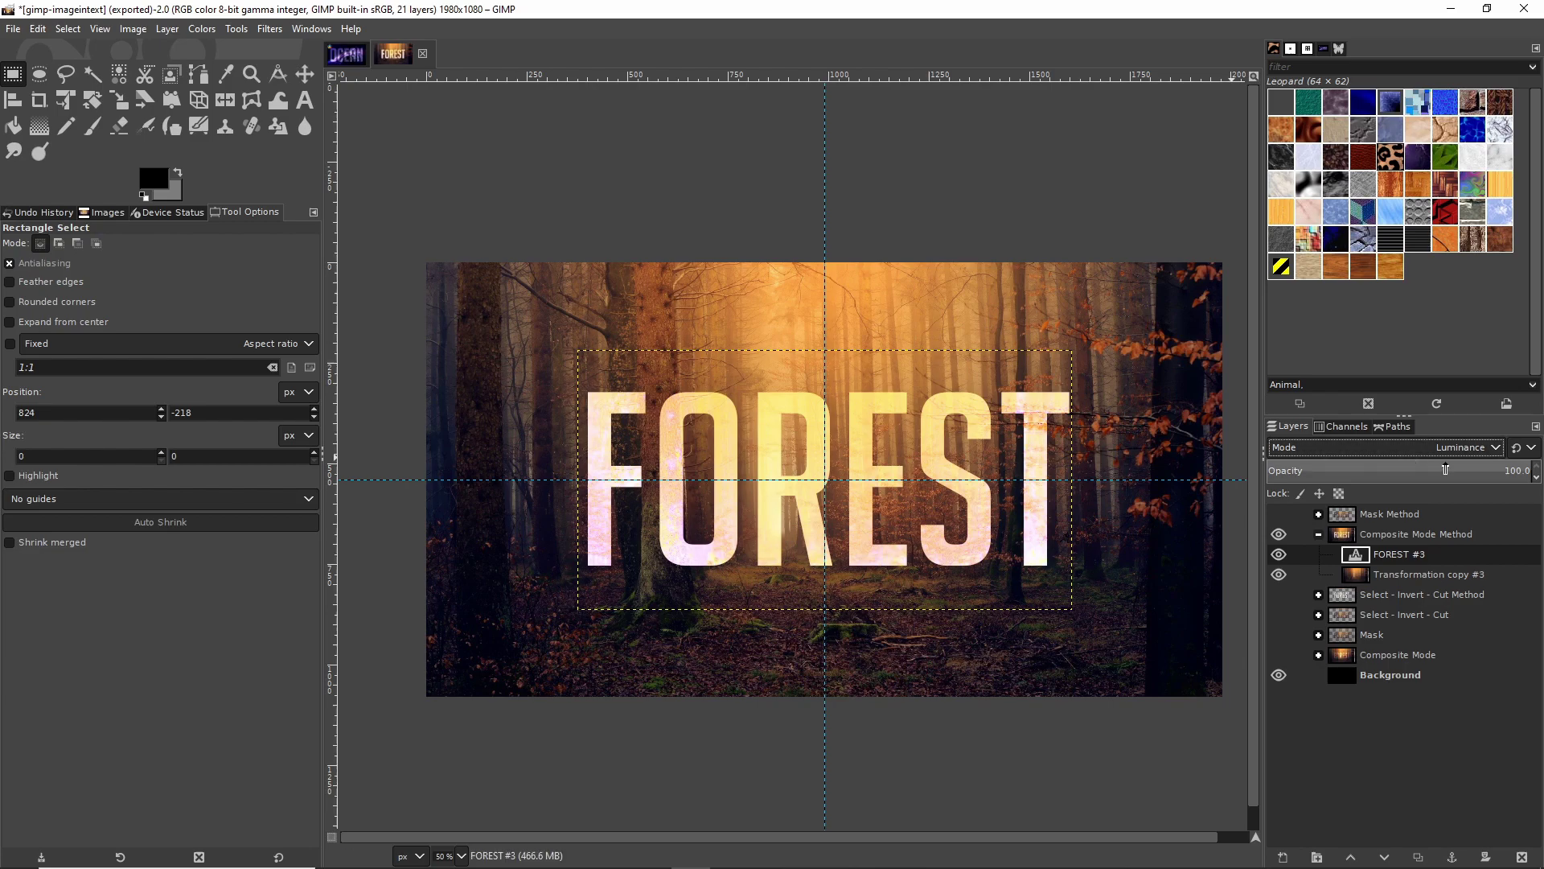
- Test FOREST #3 opacity values, switch its mode to Subtract, and settle at about 24.5 opacity
{"action": "left_click_drag", "start_coordinate": [1445, 469], "coordinate": [1424, 475]}
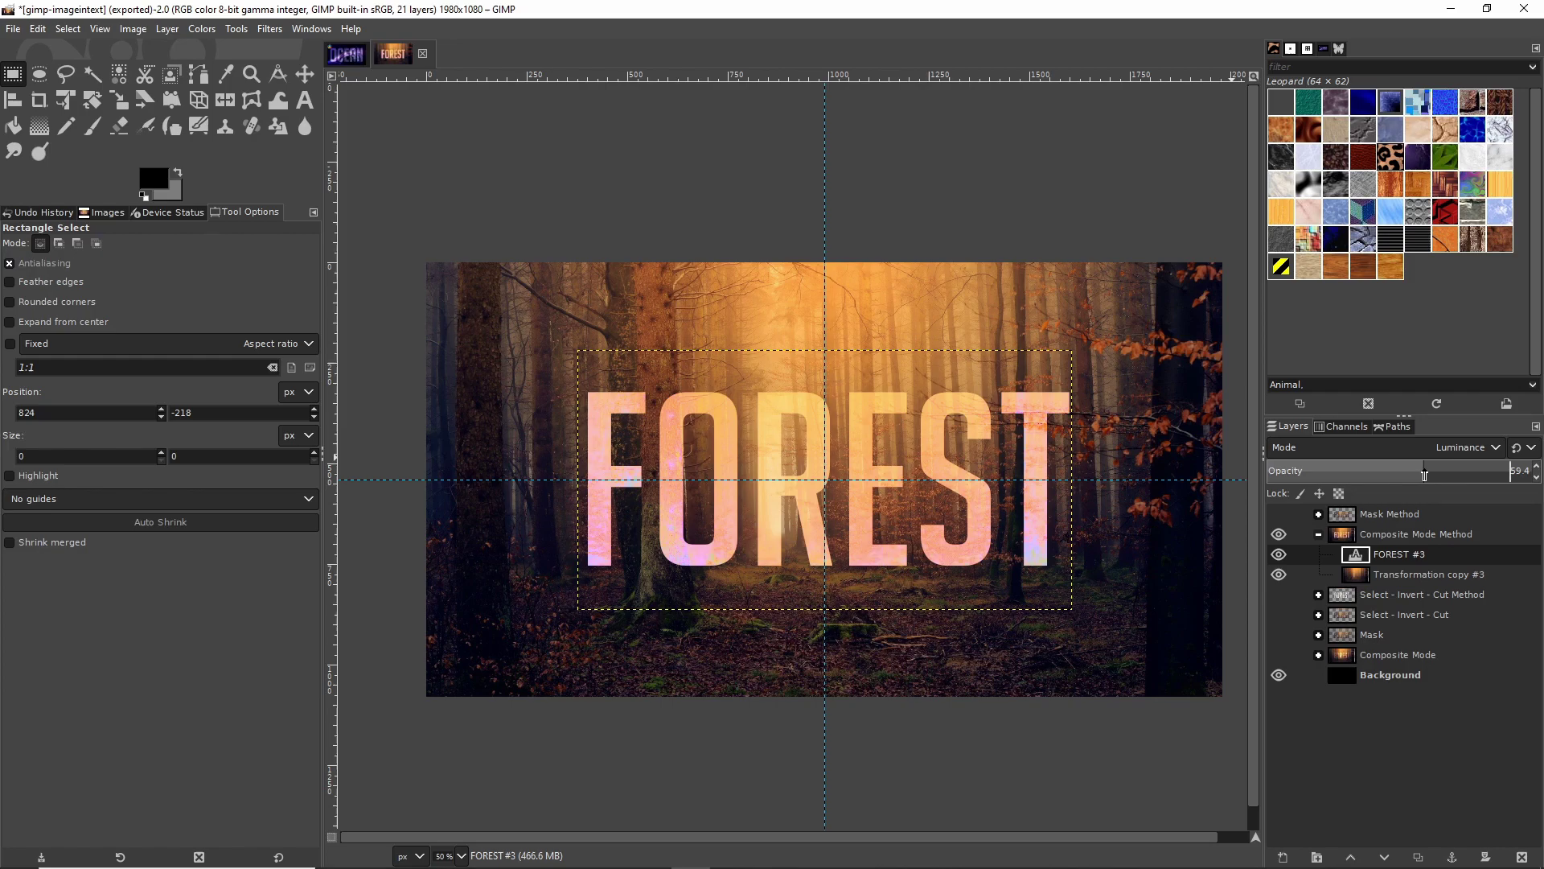
{"action": "left_click_drag", "start_coordinate": [1424, 474], "coordinate": [1332, 483]}
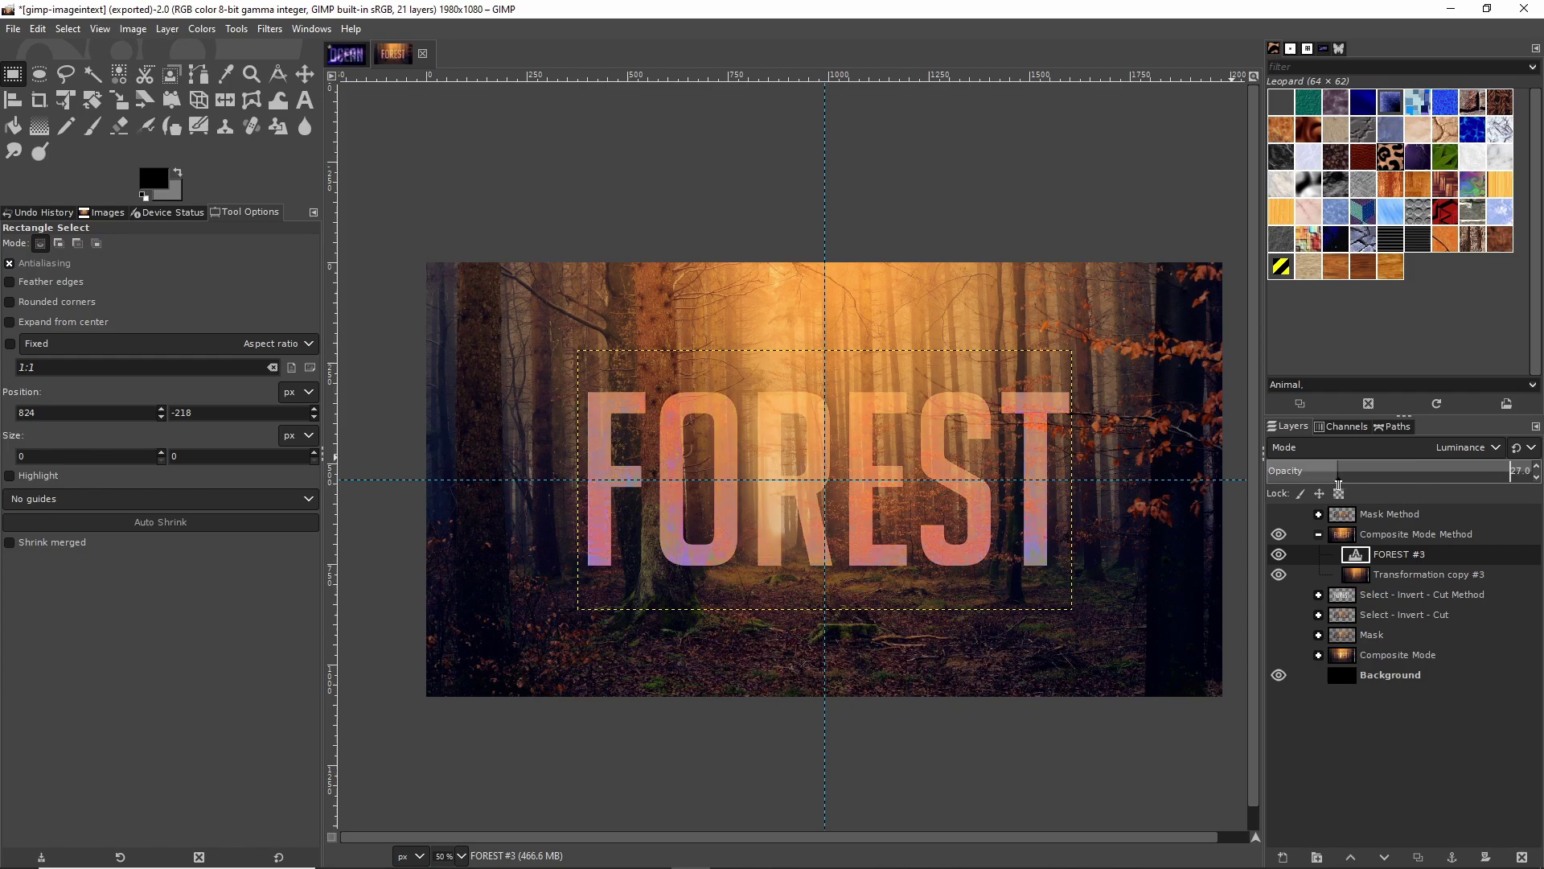
{"action": "left_click", "coordinate": [1338, 477]}
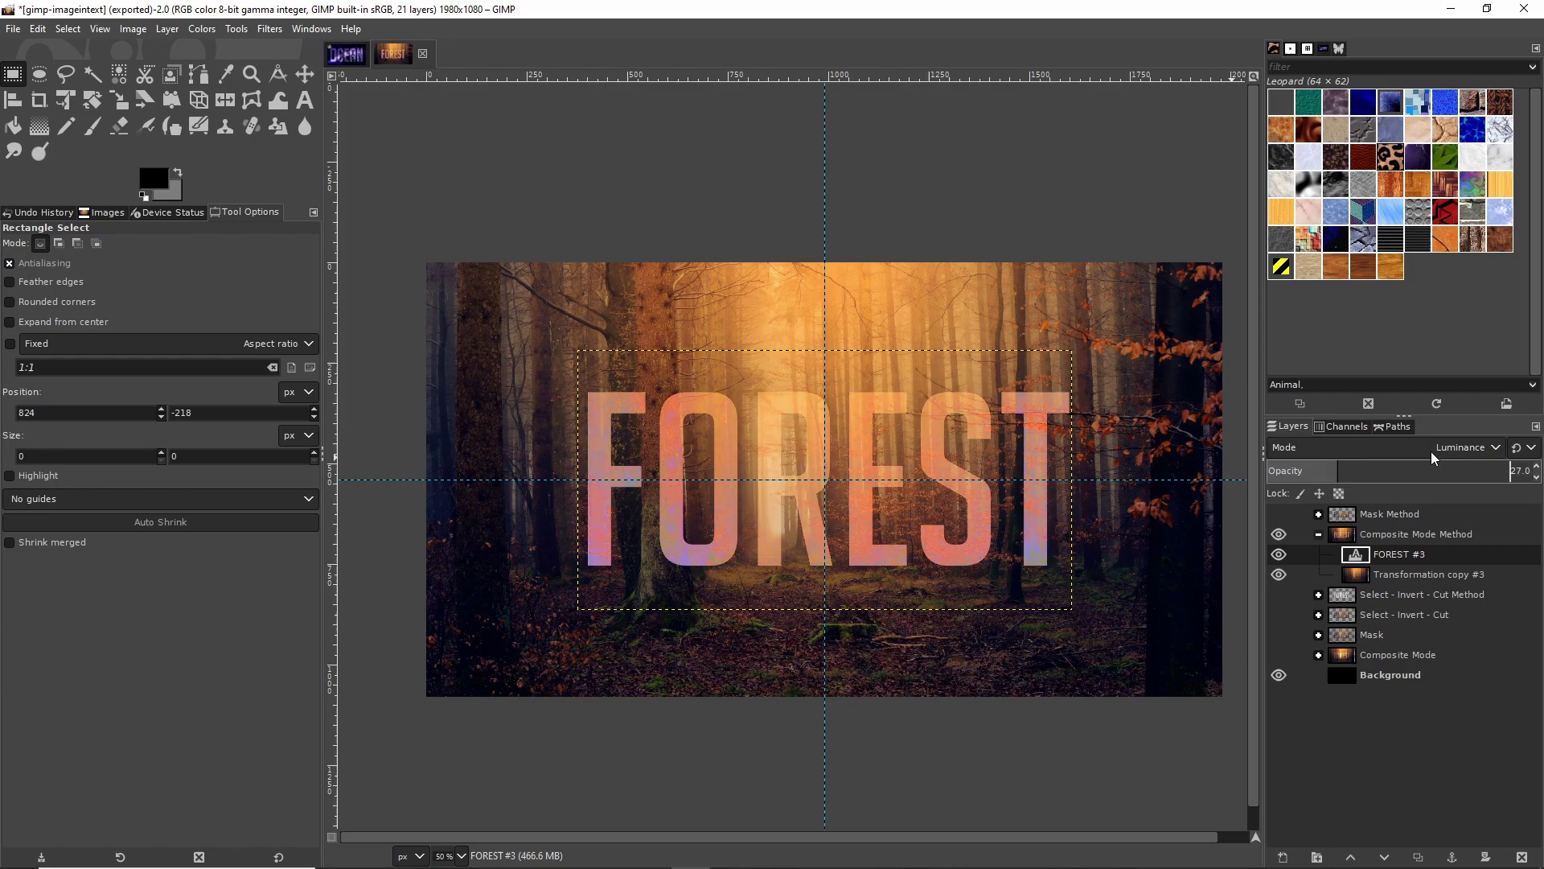
{"action": "scroll", "coordinate": [1431, 451], "scroll_direction": "up", "scroll_amount": 5}
{"action": "scroll", "coordinate": [1432, 455], "scroll_direction": "up", "scroll_amount": 6}
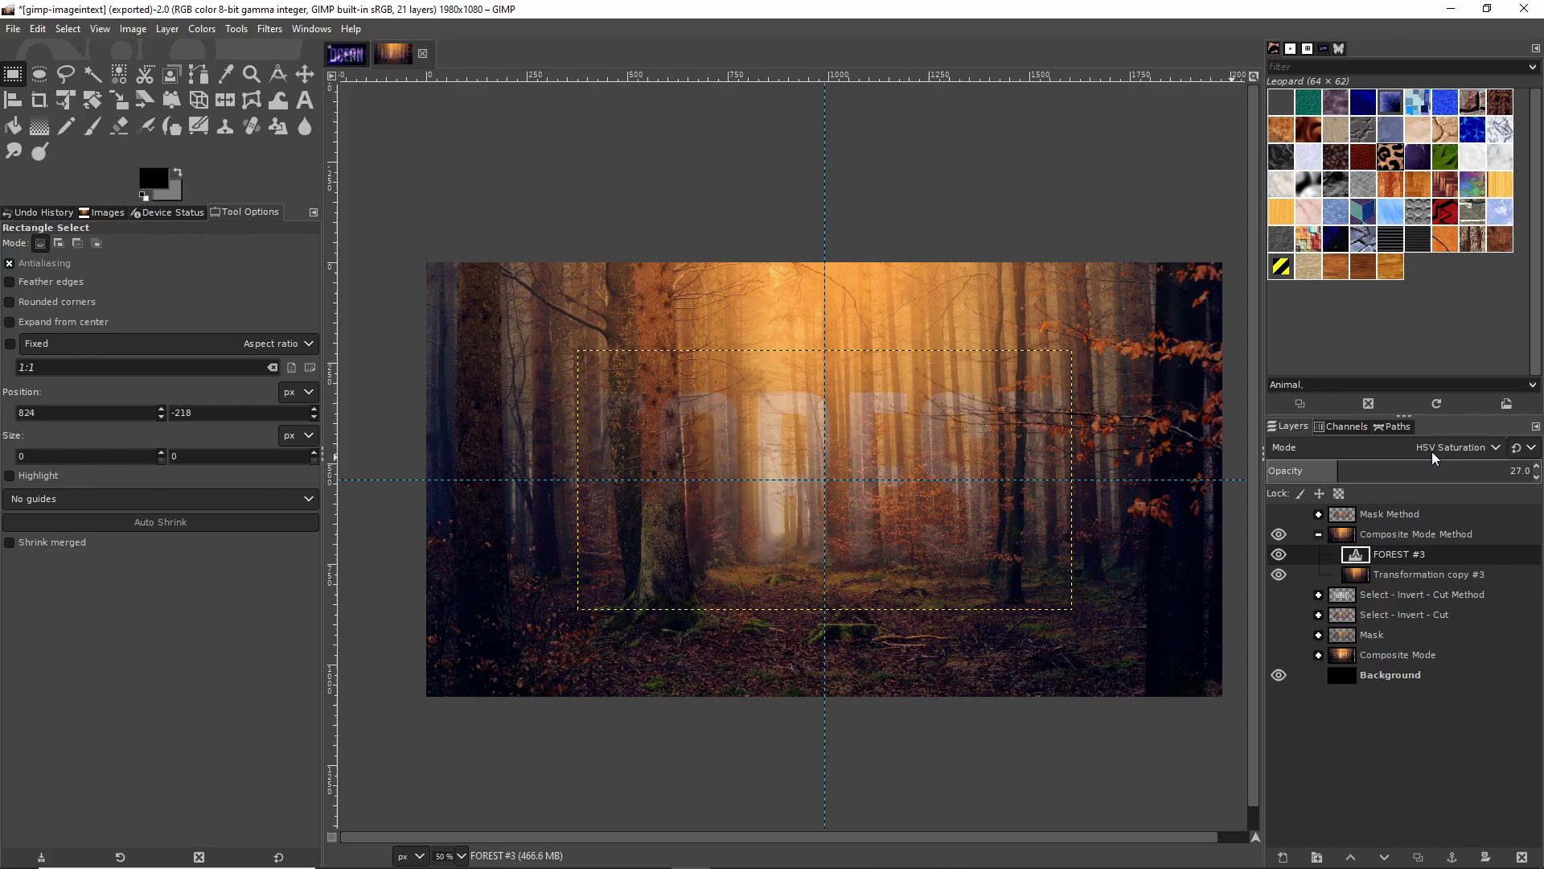
{"action": "scroll", "coordinate": [1431, 451], "scroll_direction": "up", "scroll_amount": 3}
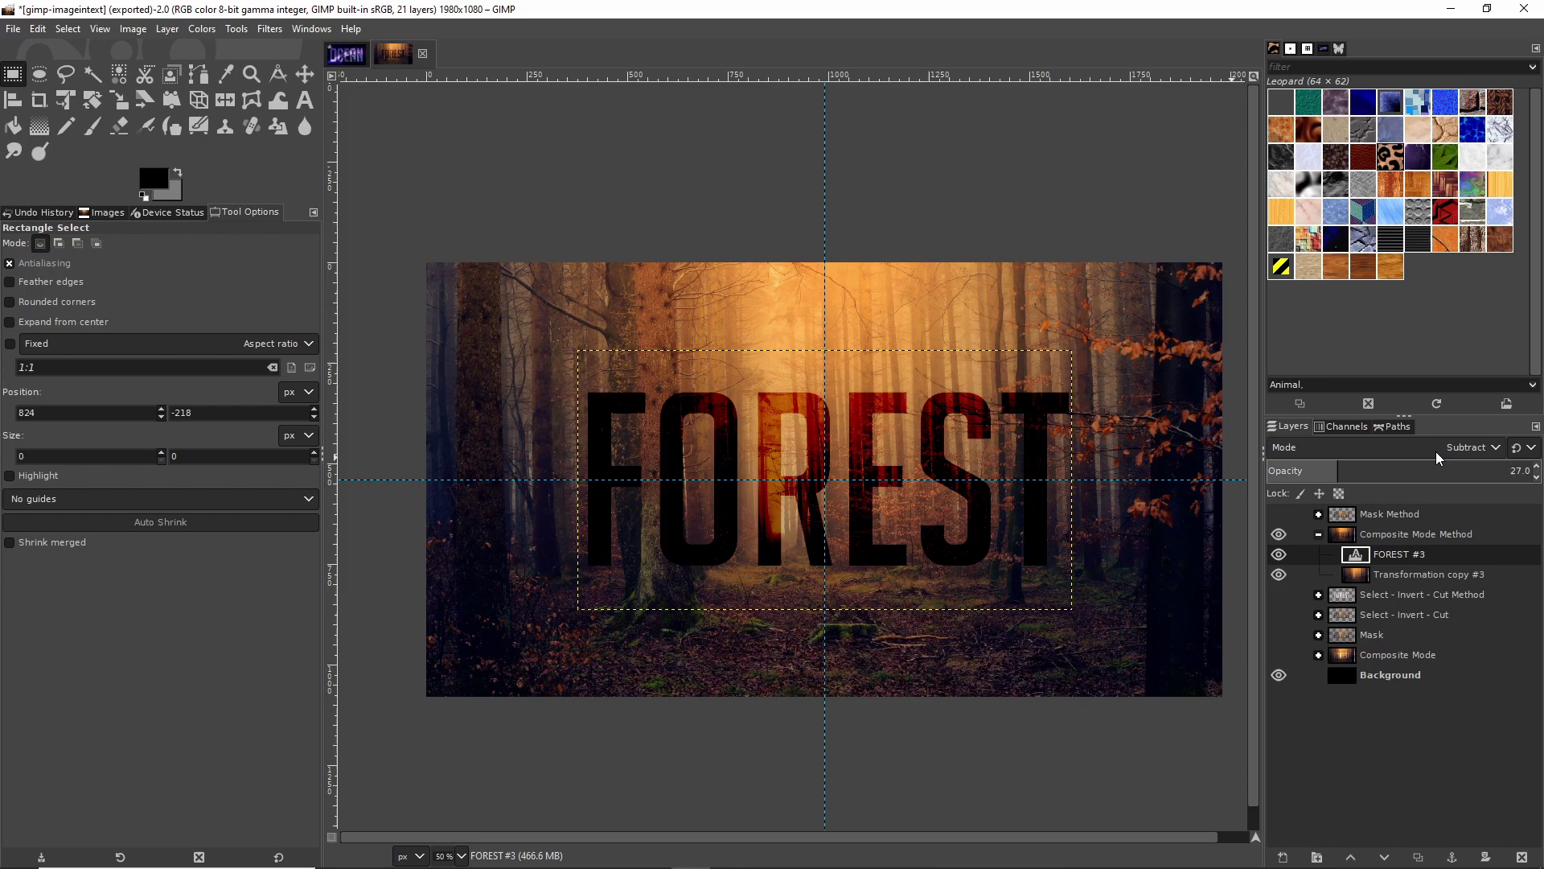
{"action": "left_click", "coordinate": [1322, 466]}
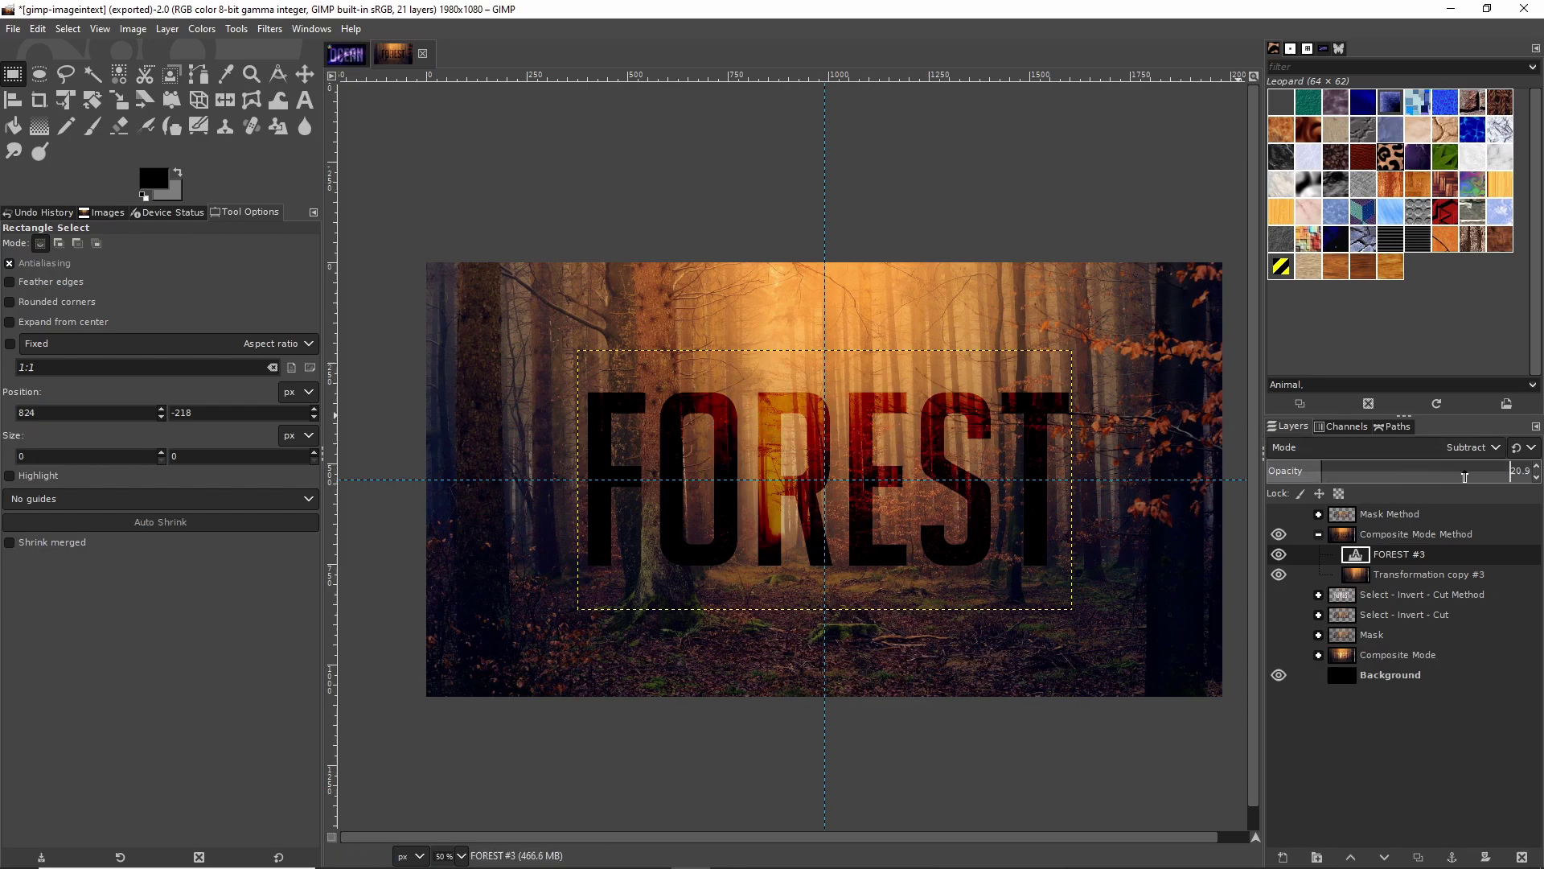
{"action": "left_click", "coordinate": [1331, 469]}
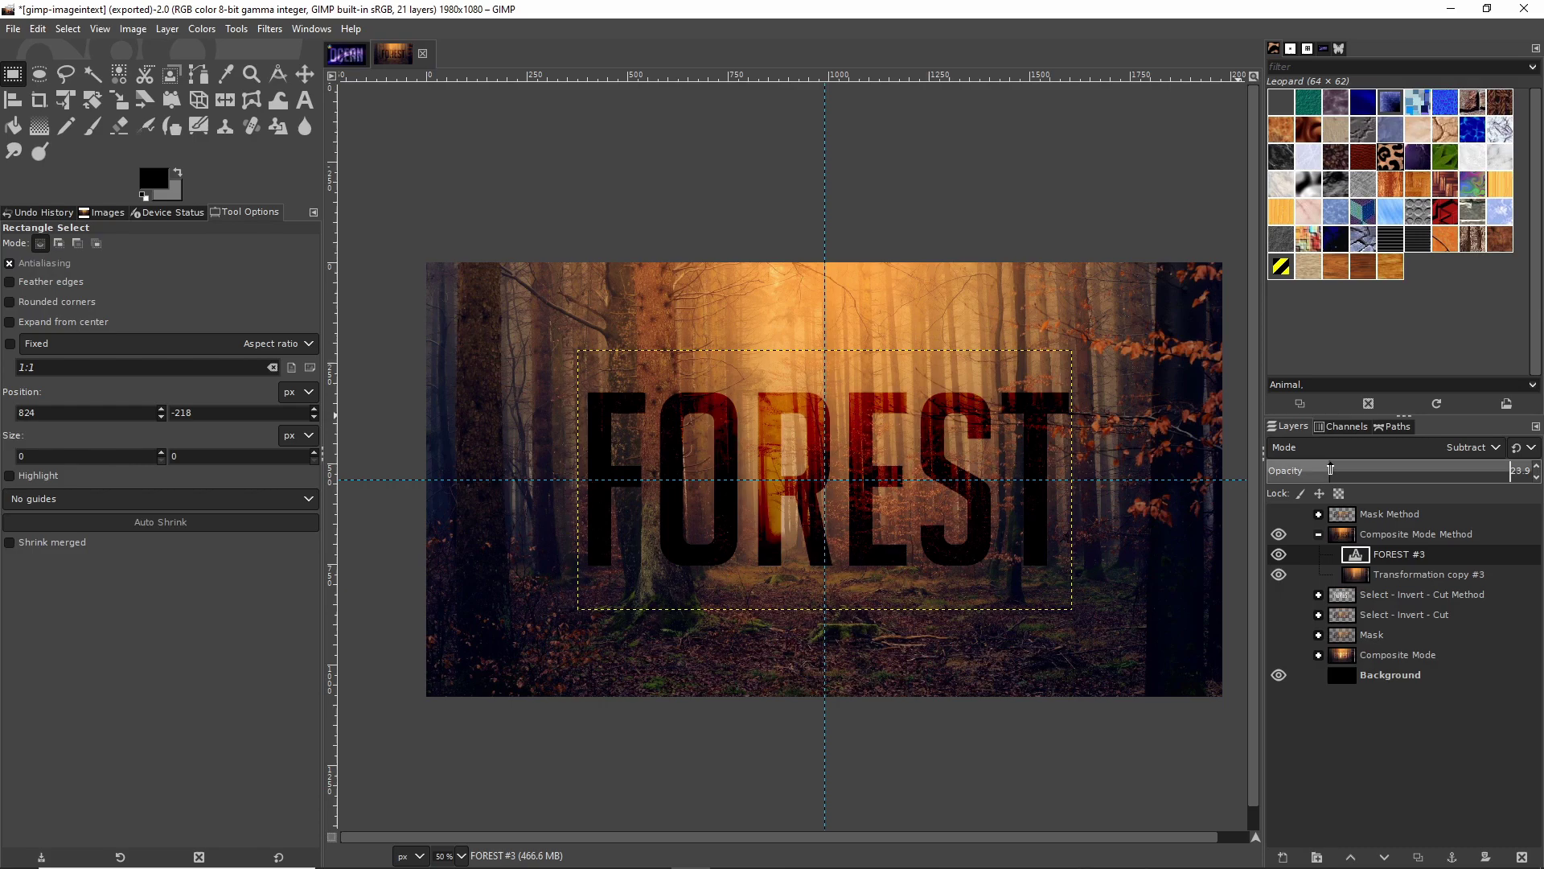
{"action": "left_click_drag", "start_coordinate": [1331, 469], "coordinate": [1541, 471]}
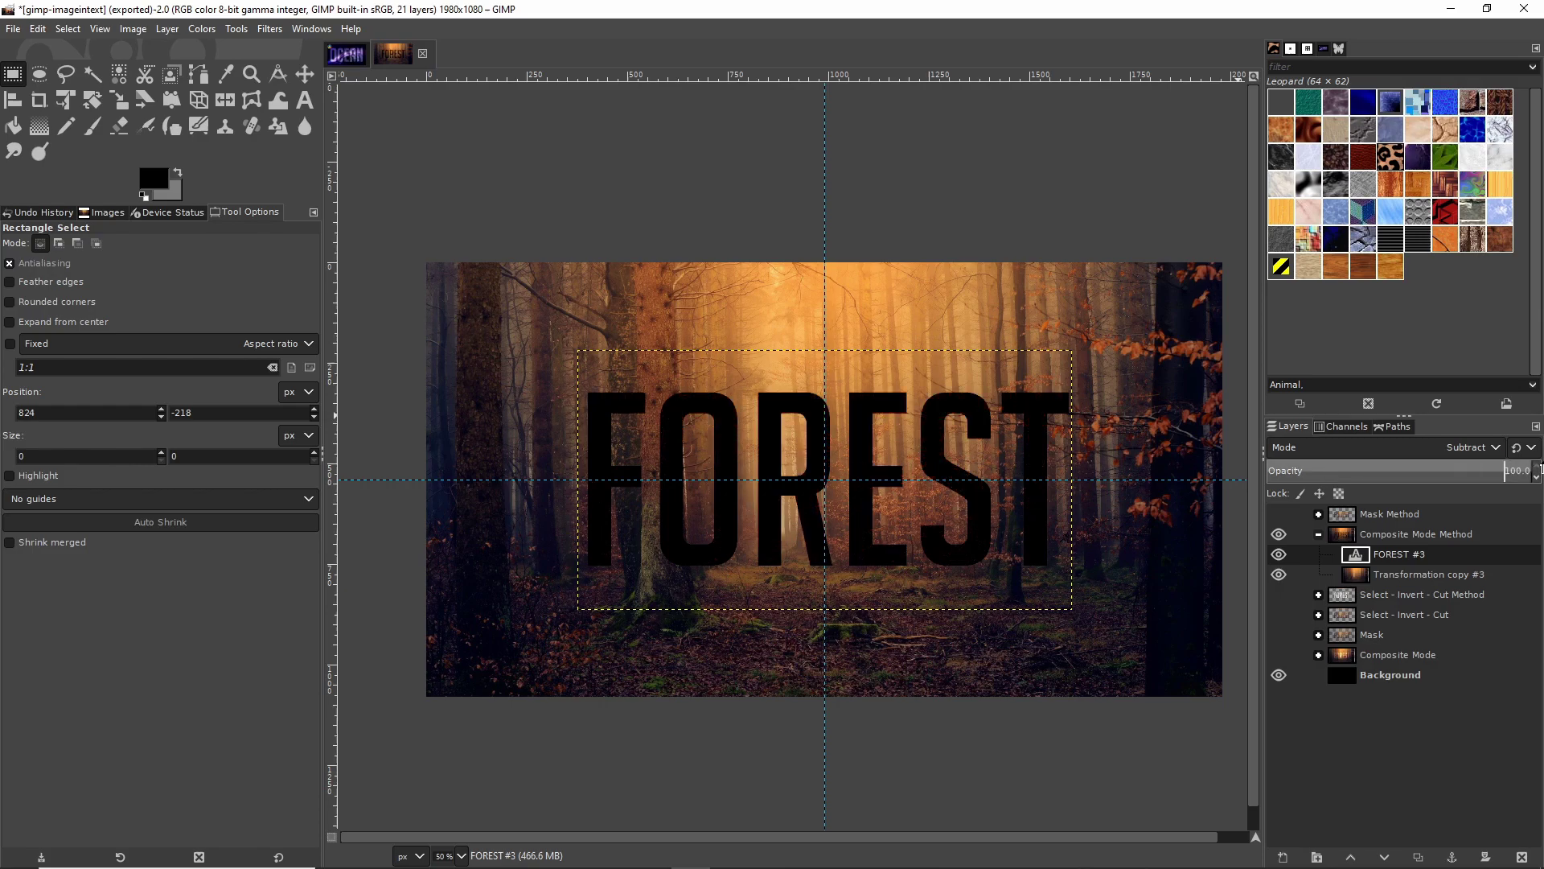
{"action": "left_click_drag", "start_coordinate": [1541, 470], "coordinate": [1335, 465]}
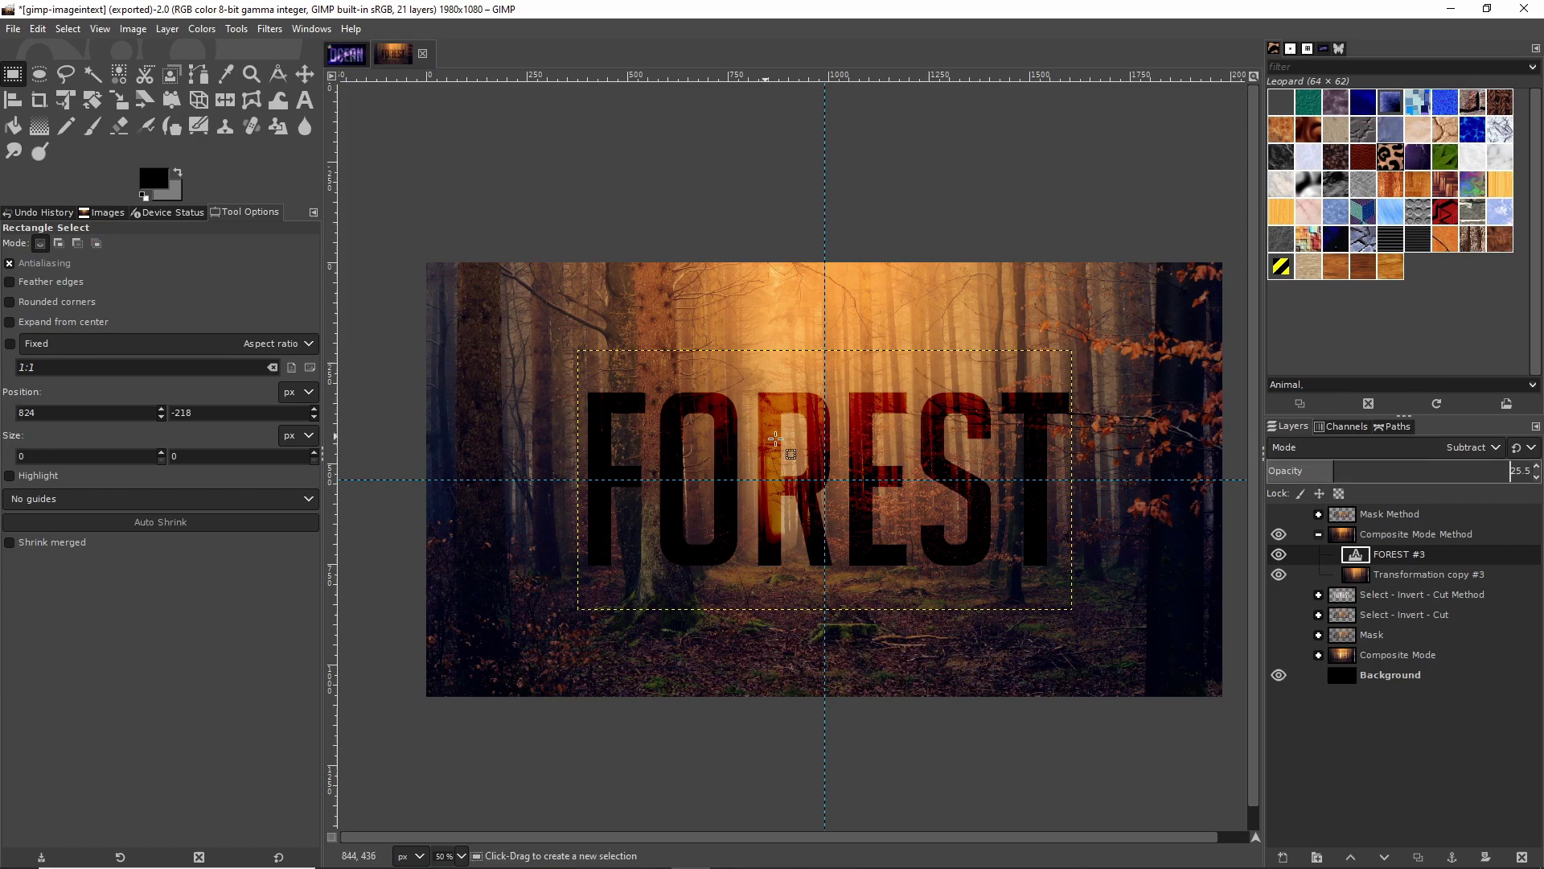